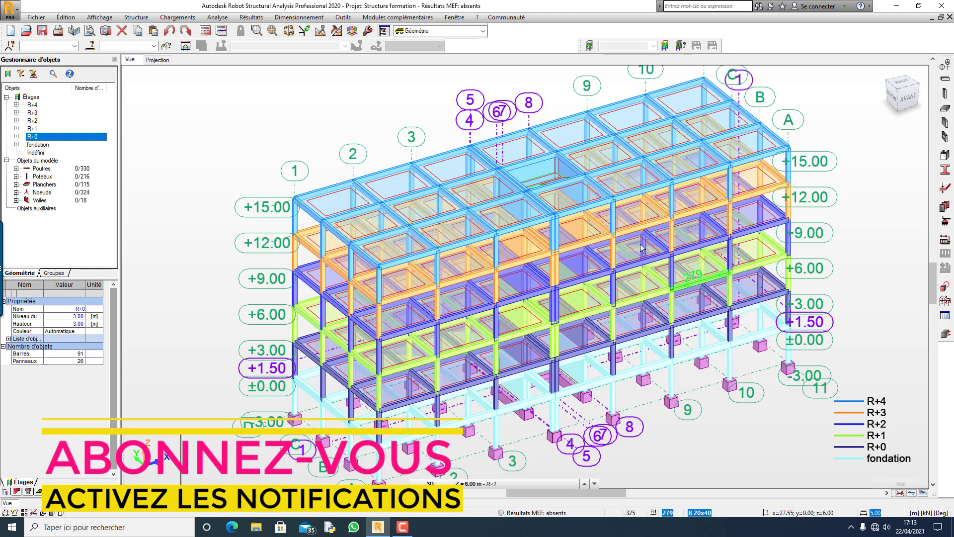
Delete the three walls enclosing the stairwell on the top storey R+4.
{"action": "scroll", "coordinate": [531, 230], "scroll_direction": "up", "scroll_amount": 2}
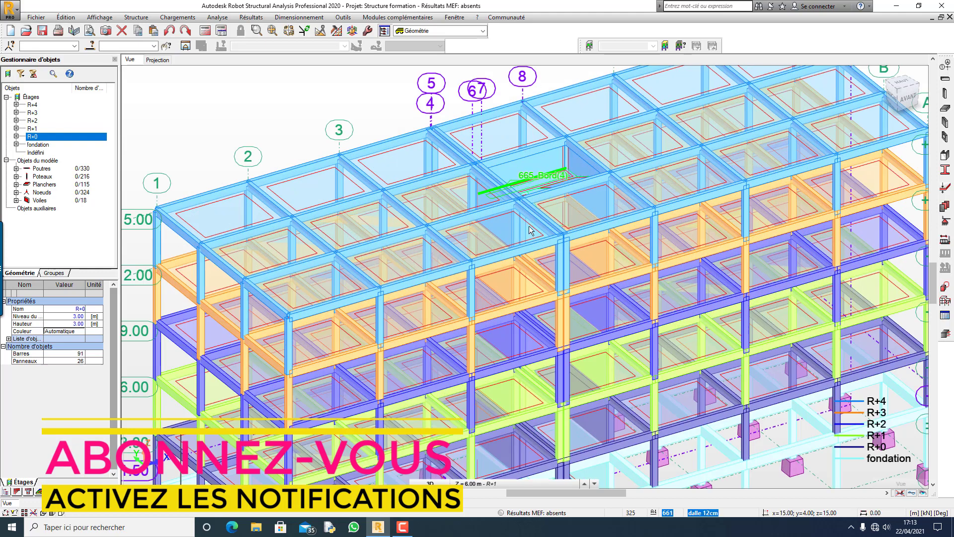
{"action": "left_click", "coordinate": [501, 227]}
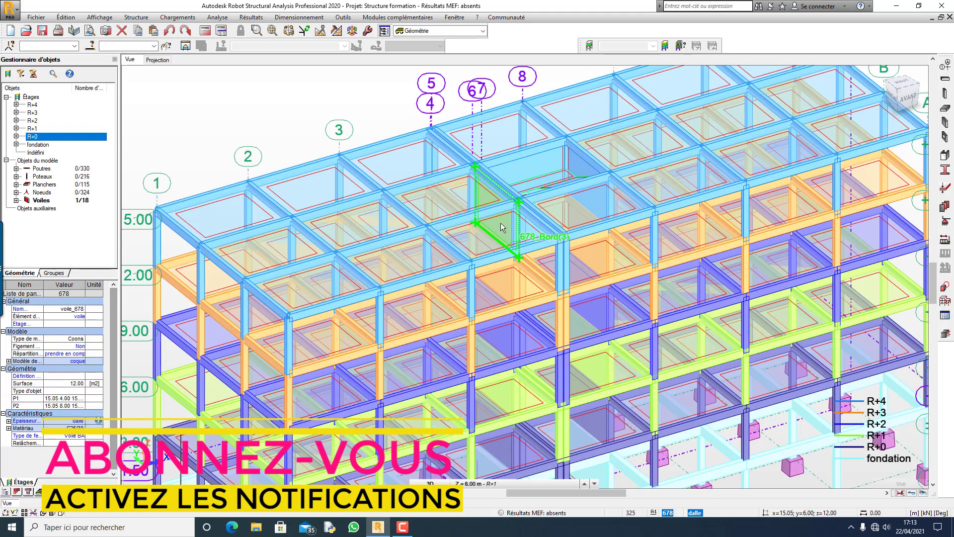
{"action": "left_click", "coordinate": [534, 169], "text": "ctrl"}
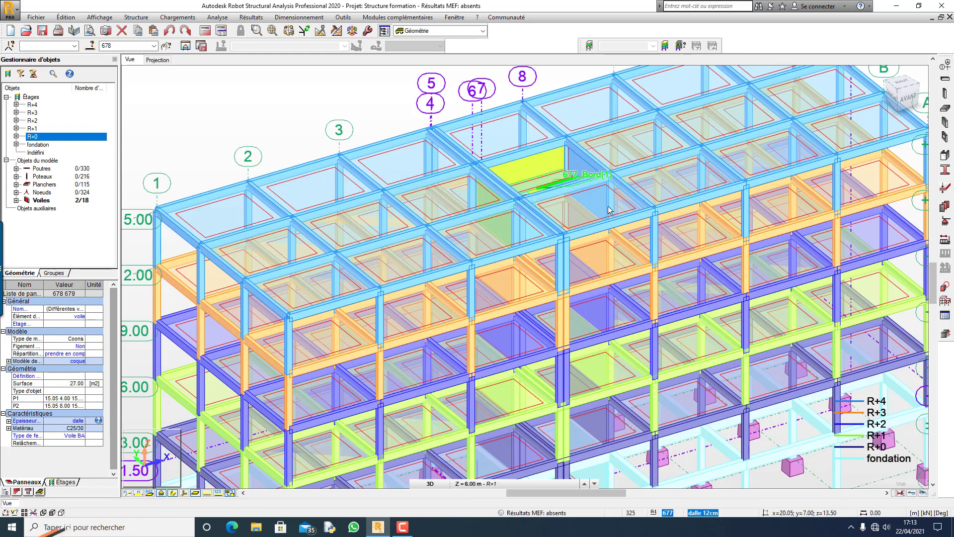
{"action": "left_click", "coordinate": [603, 204], "text": "ctrl"}
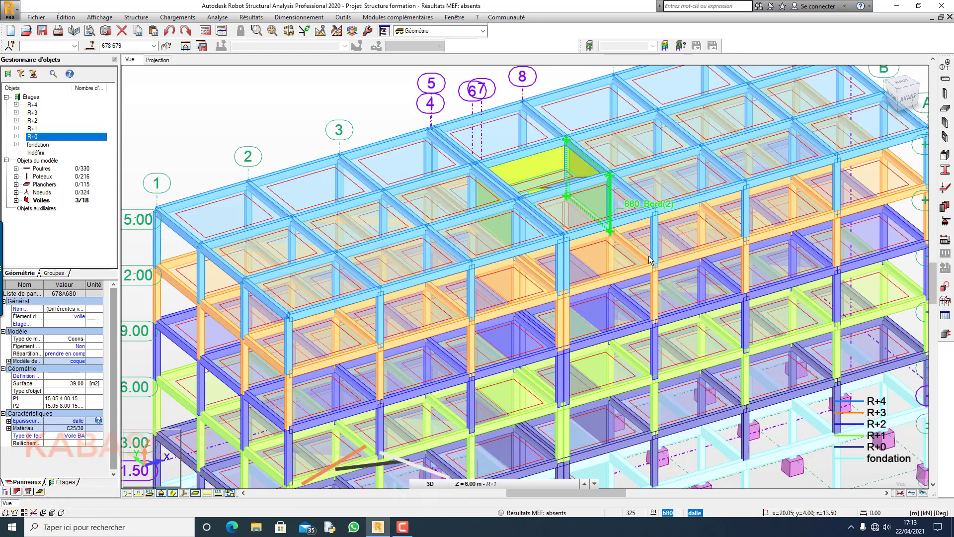
{"action": "key", "text": "Delete"}
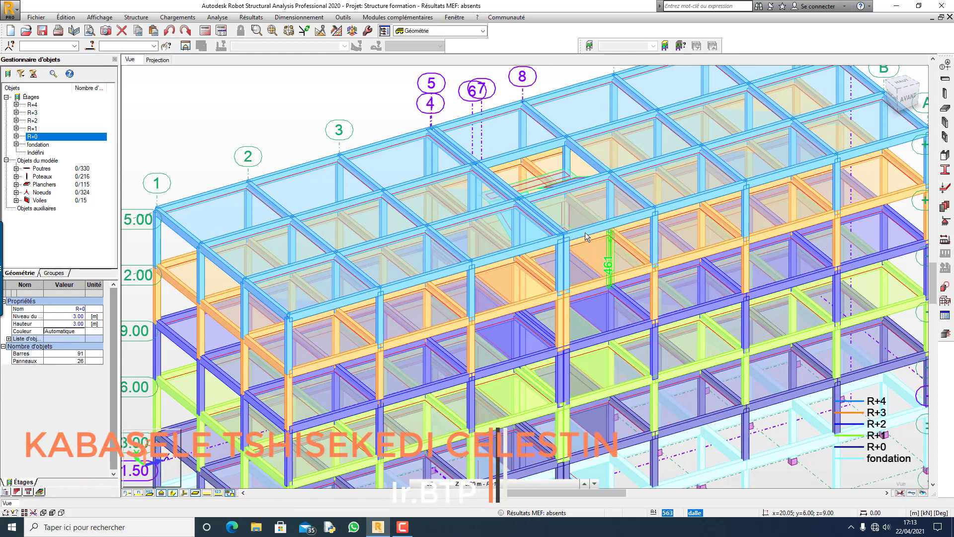
Delete the landing and the two stair flight slabs in the stairwell of the top storey R+4.
{"action": "left_click", "coordinate": [548, 180]}
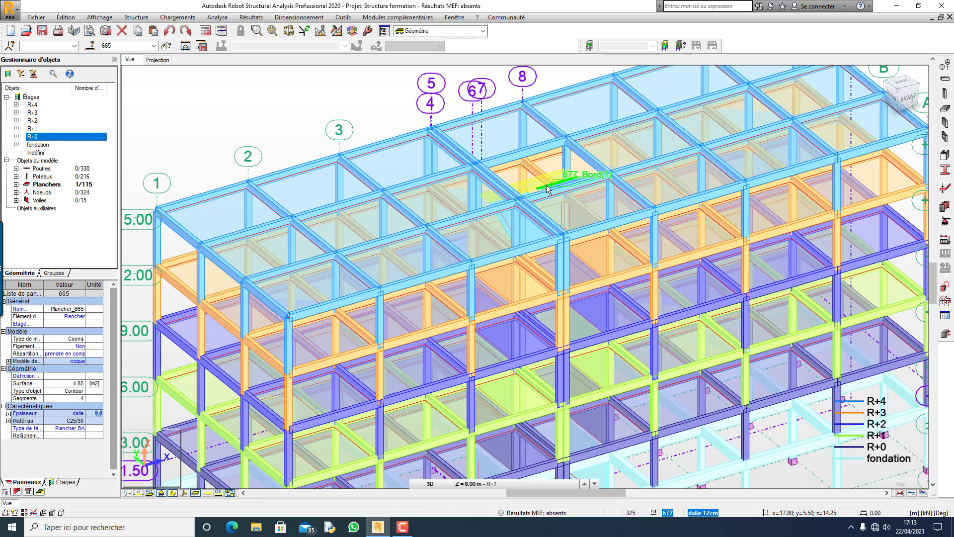
{"action": "left_click", "coordinate": [547, 188], "text": "ctrl"}
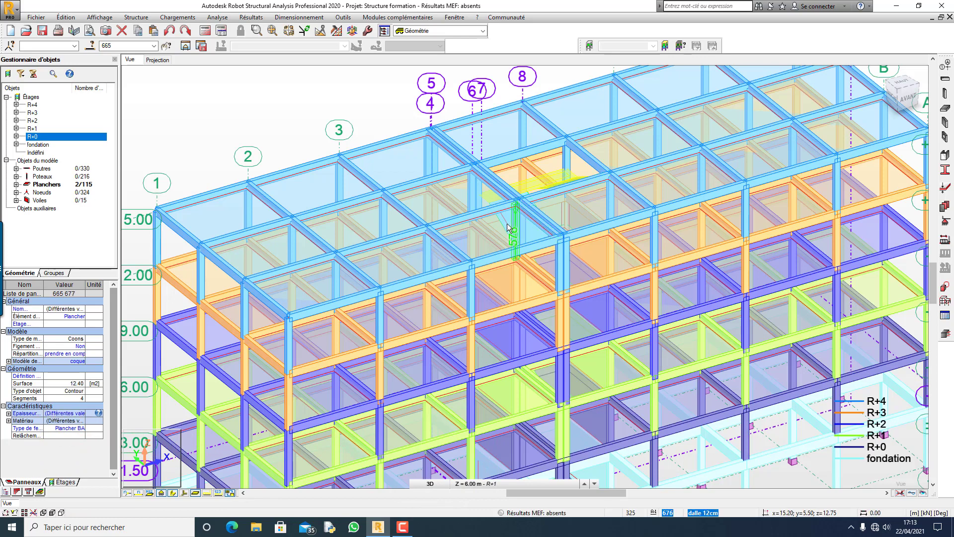
{"action": "left_click", "coordinate": [507, 228], "text": "ctrl"}
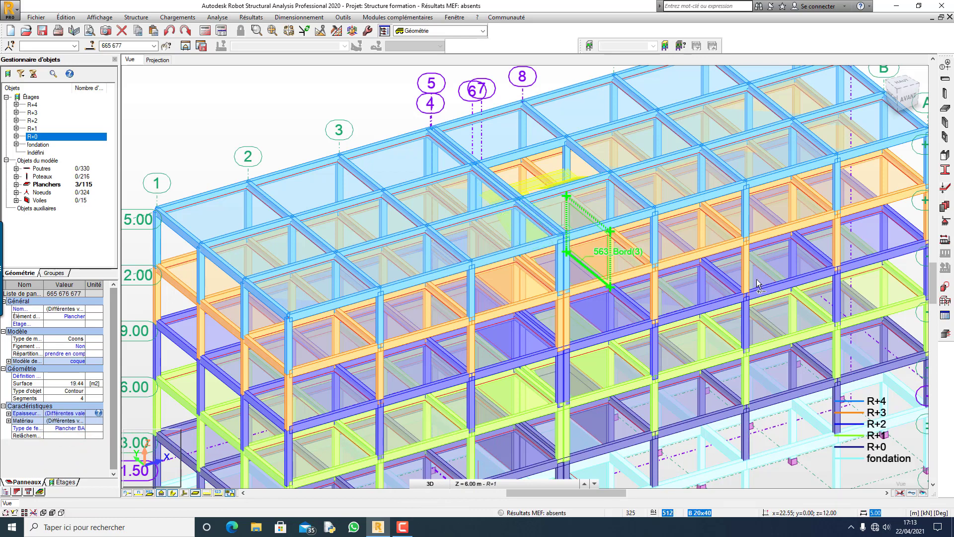
{"action": "key", "text": "Delete"}
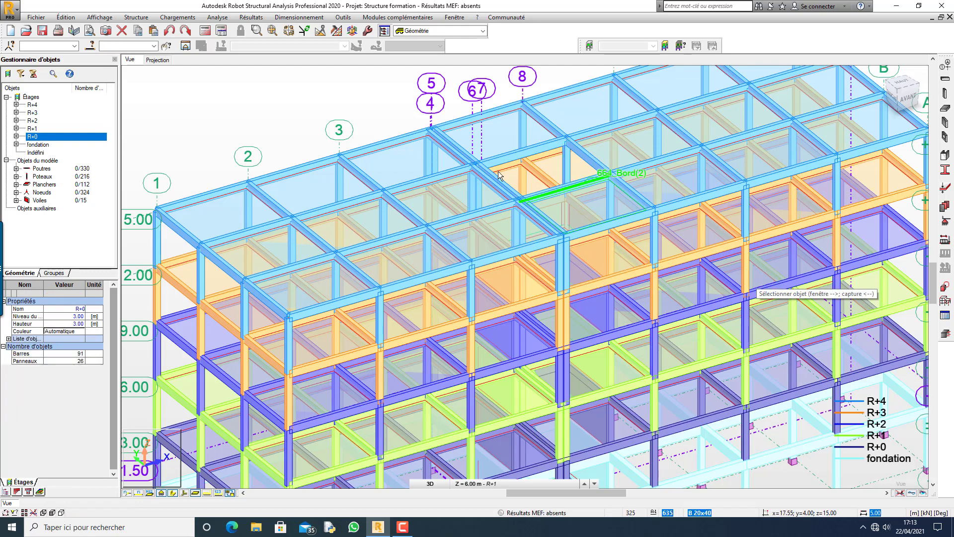
Show the R+4 plan at 15.00 m, focused on the empty slab bay between axes B and C.
{"action": "left_click", "coordinate": [157, 60]}
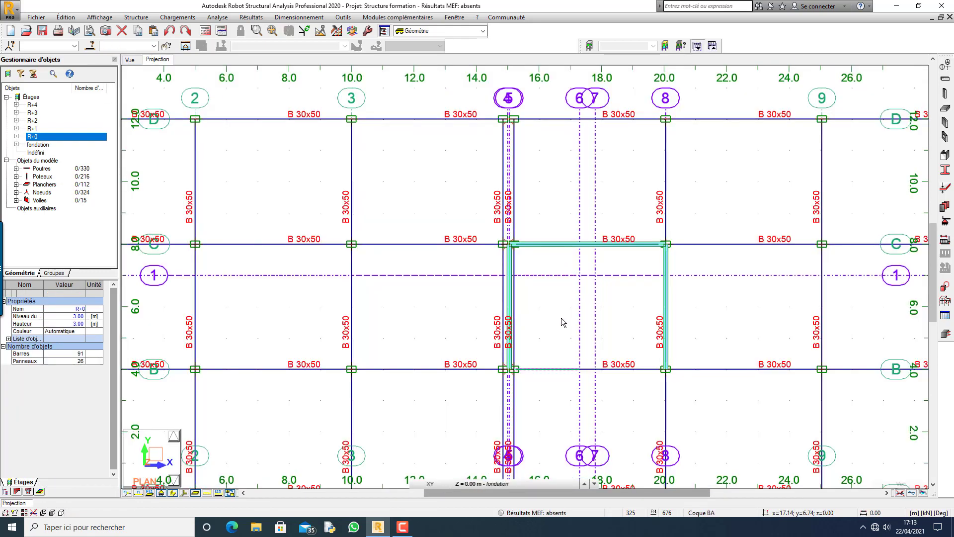
{"action": "left_click", "coordinate": [516, 484]}
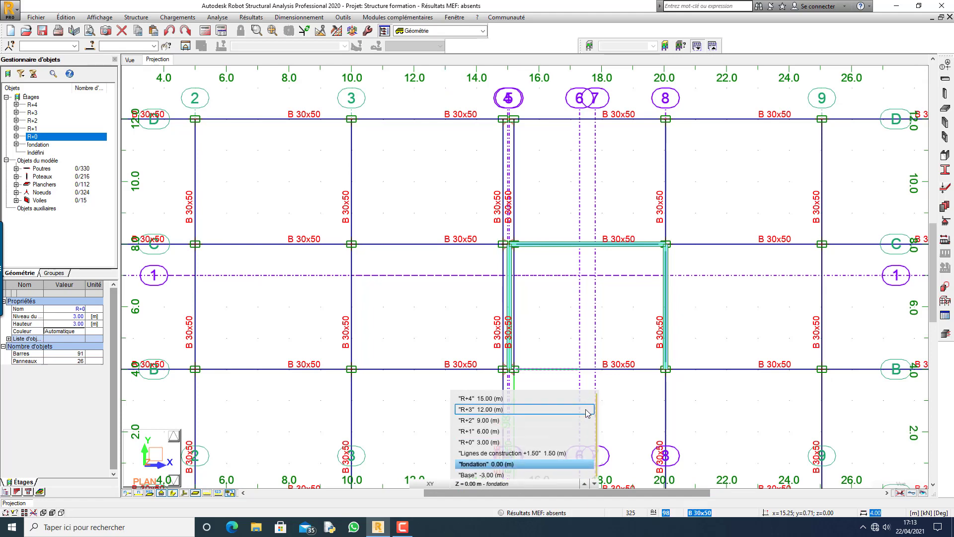
{"action": "left_click", "coordinate": [524, 399]}
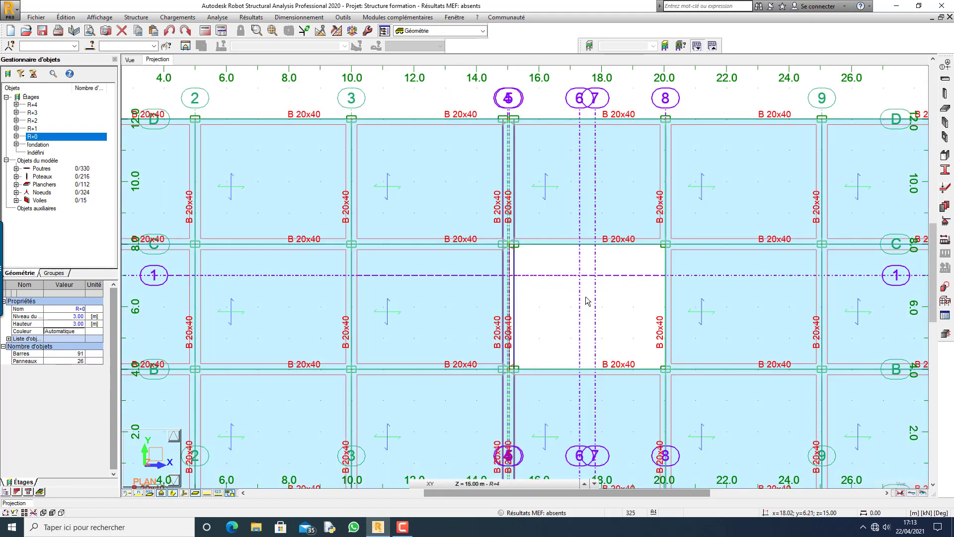
{"action": "scroll", "coordinate": [547, 275], "scroll_direction": "down", "scroll_amount": 1}
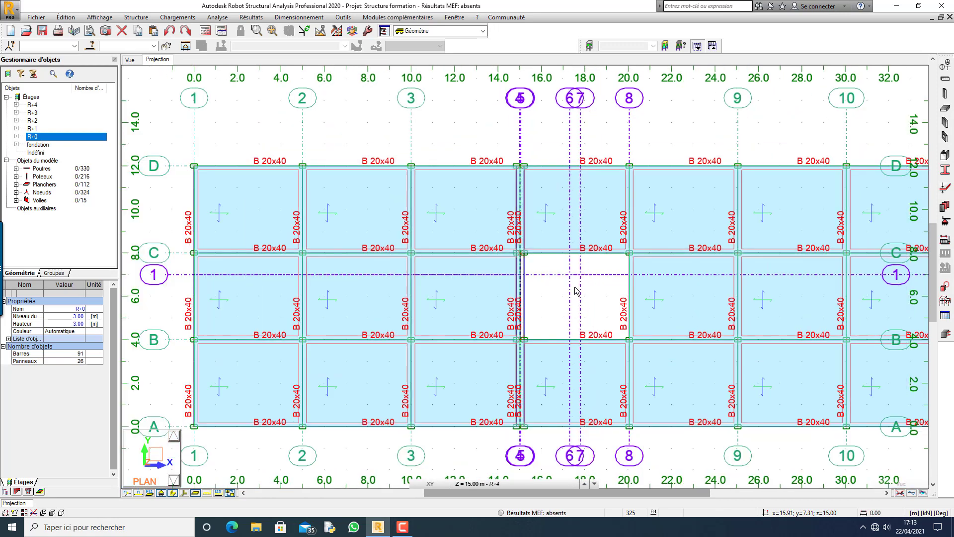
{"action": "scroll", "coordinate": [591, 296], "scroll_direction": "up", "scroll_amount": 2}
{"action": "scroll", "coordinate": [500, 288], "scroll_direction": "up", "scroll_amount": 1}
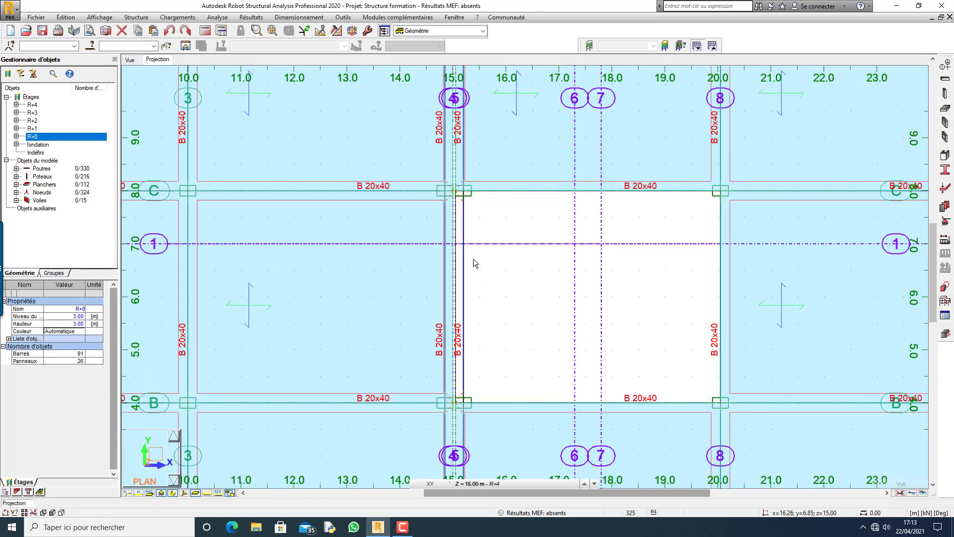
{"action": "scroll", "coordinate": [472, 261], "scroll_direction": "down", "scroll_amount": 1}
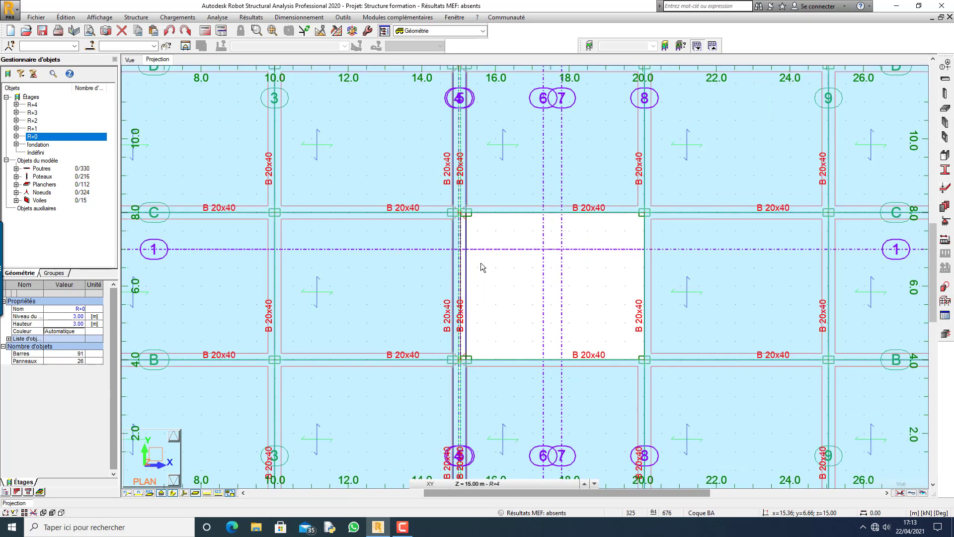
Copy the floor slab between axes 8 and 9 into the empty stairwell bay with a translation vector of -5.00; 0.00; 0.00.
{"action": "left_click", "coordinate": [714, 273]}
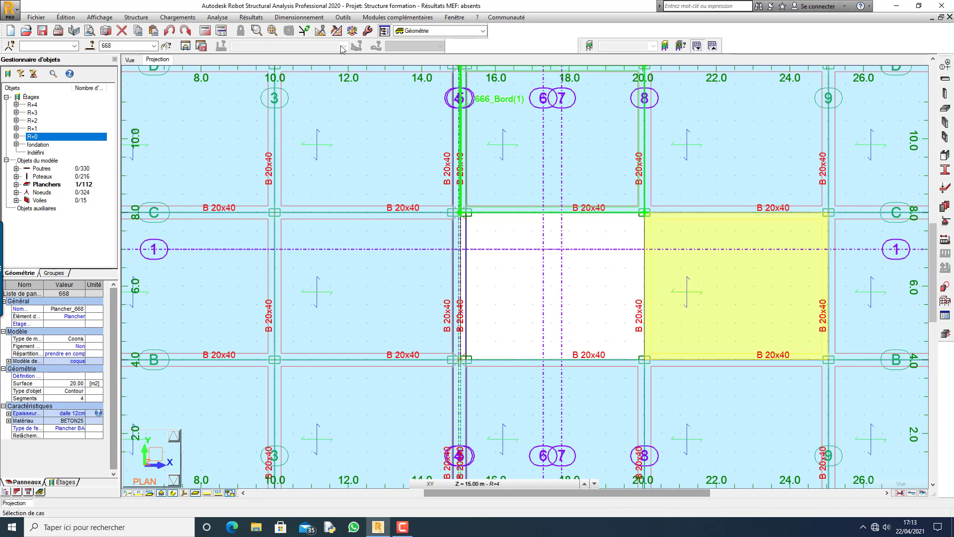
{"action": "left_click", "coordinate": [319, 31]}
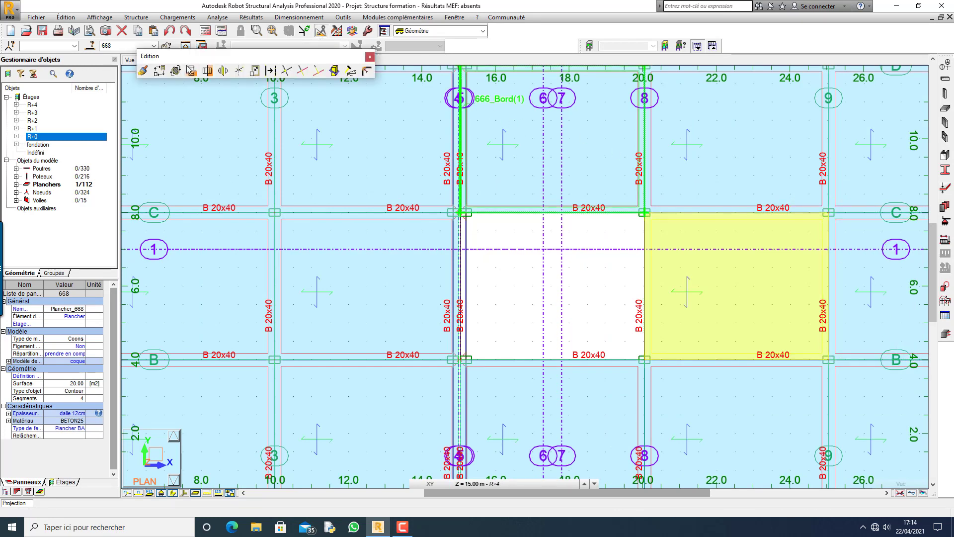
{"action": "left_click", "coordinate": [159, 71]}
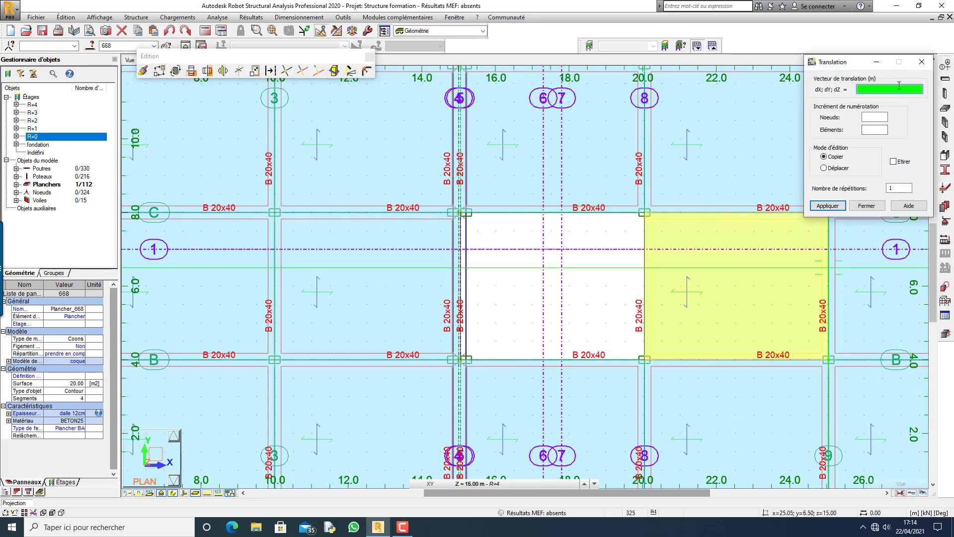
{"action": "left_click", "coordinate": [792, 359]}
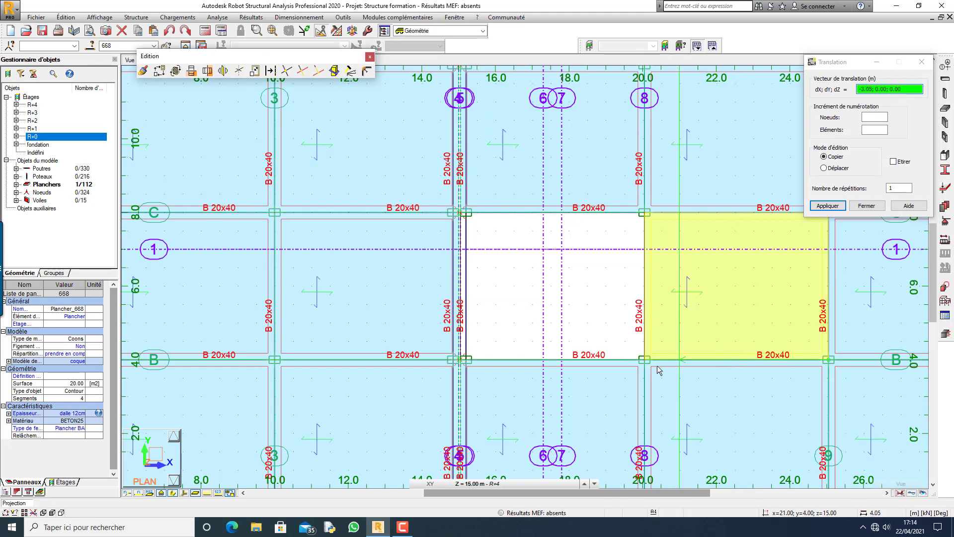
{"action": "left_click", "coordinate": [643, 366]}
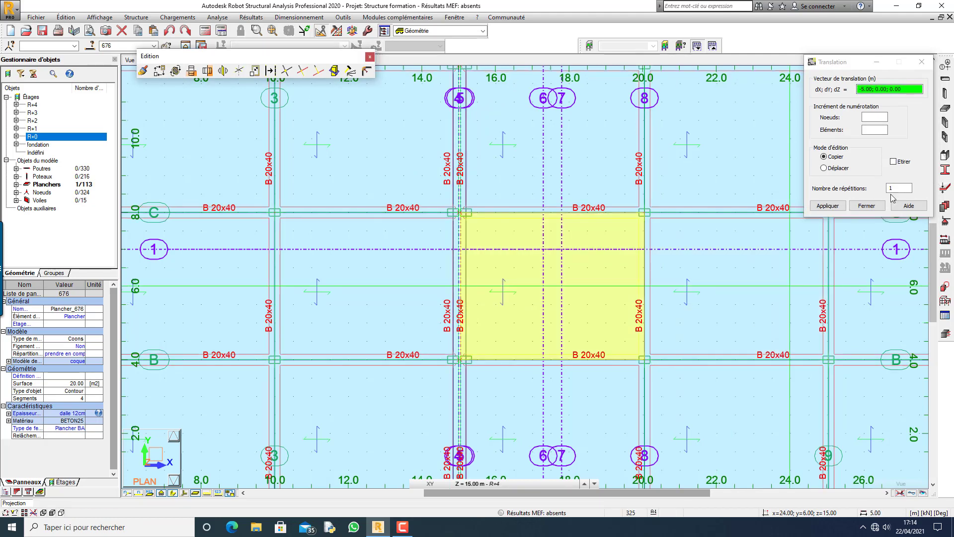
{"action": "left_click", "coordinate": [866, 205]}
{"action": "scroll", "coordinate": [678, 146], "scroll_direction": "down", "scroll_amount": 4}
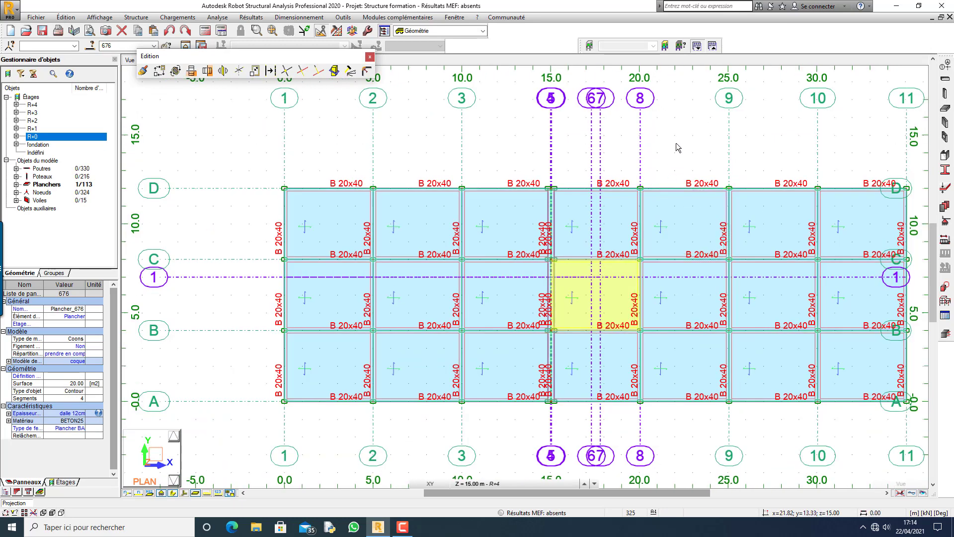
{"action": "left_click", "coordinate": [678, 147]}
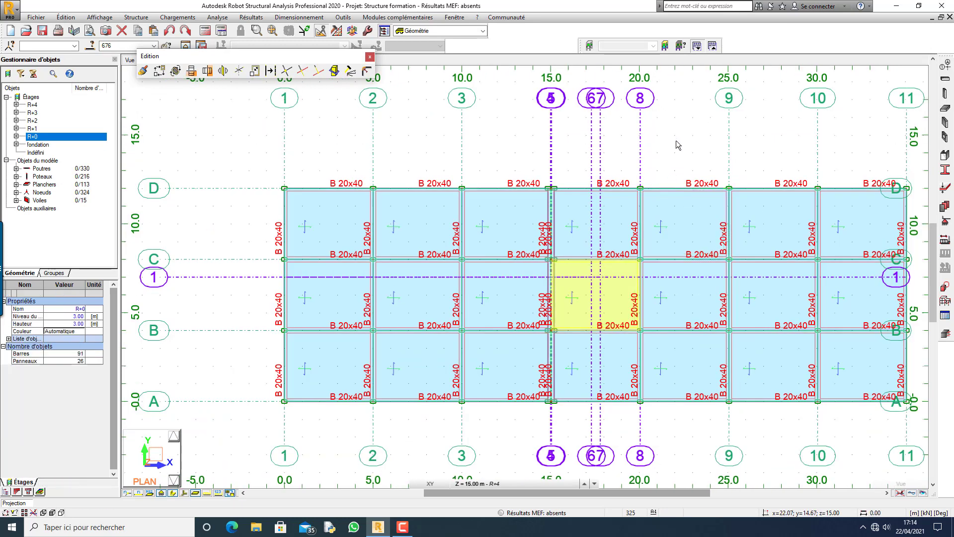
{"action": "left_click", "coordinate": [370, 57]}
Run the structure verification on the model and close its report.
{"action": "left_click", "coordinate": [217, 17]}
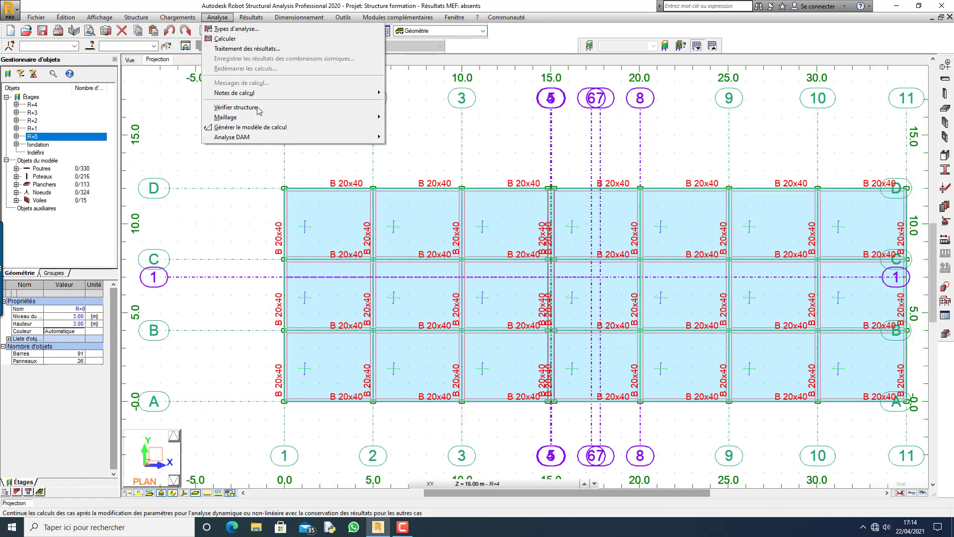
{"action": "left_click", "coordinate": [239, 107]}
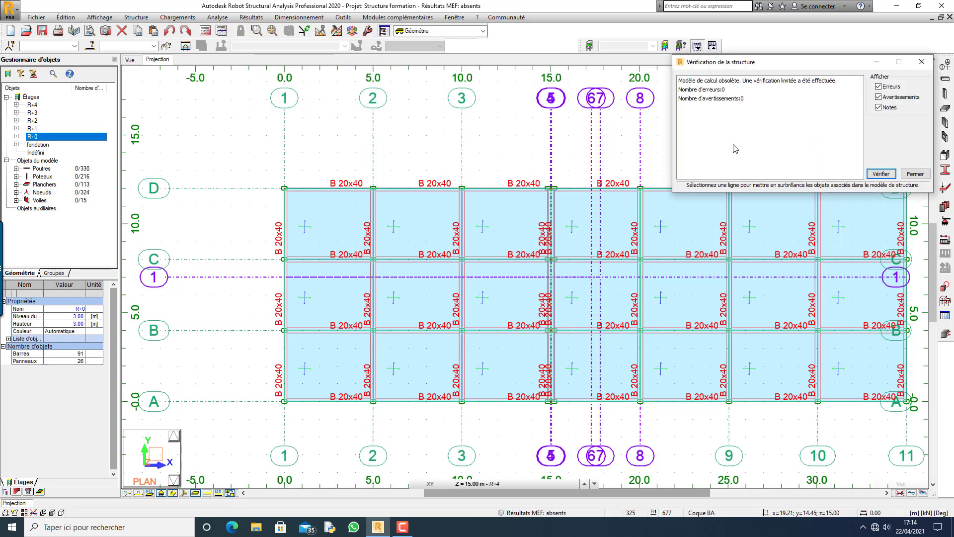
{"action": "left_click", "coordinate": [922, 62]}
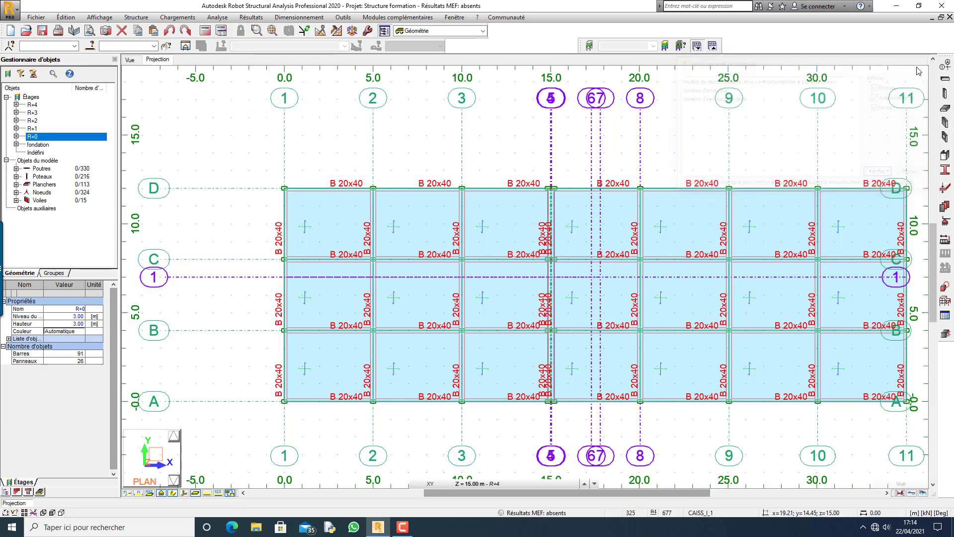
{"action": "right_click", "coordinate": [257, 173]}
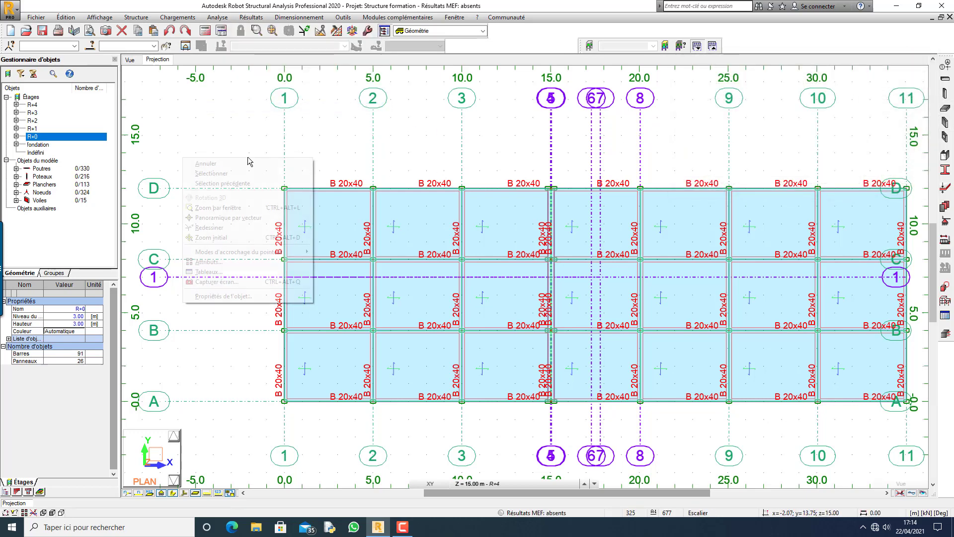
{"action": "left_click", "coordinate": [276, 140]}
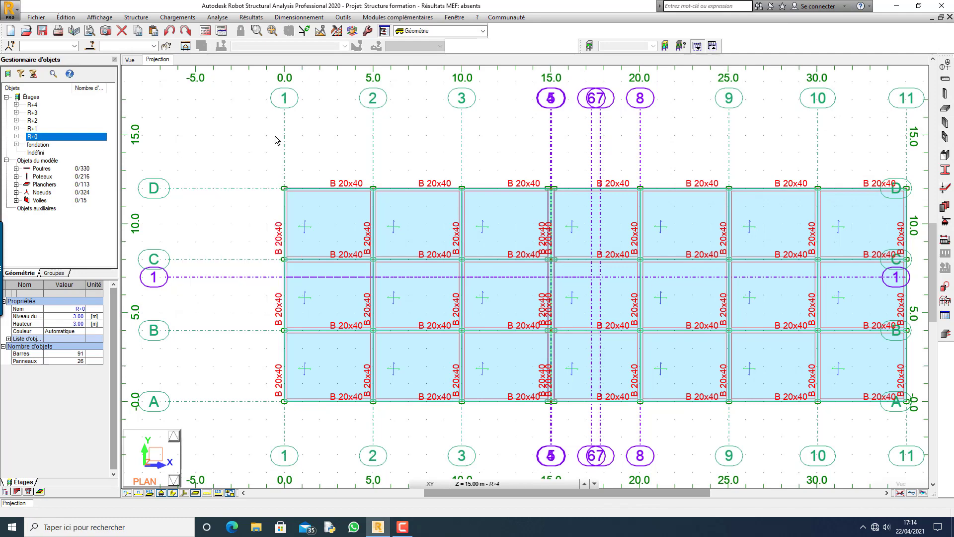
Return to the 3D view and select all the walls (Voiles) of the model.
{"action": "left_click", "coordinate": [130, 60]}
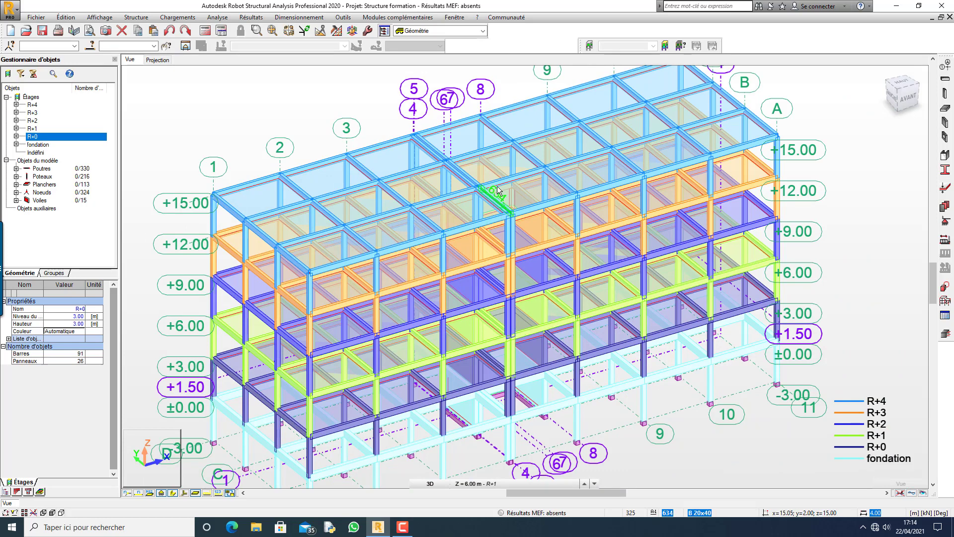
{"action": "right_click", "coordinate": [39, 204]}
{"action": "left_click", "coordinate": [70, 225]}
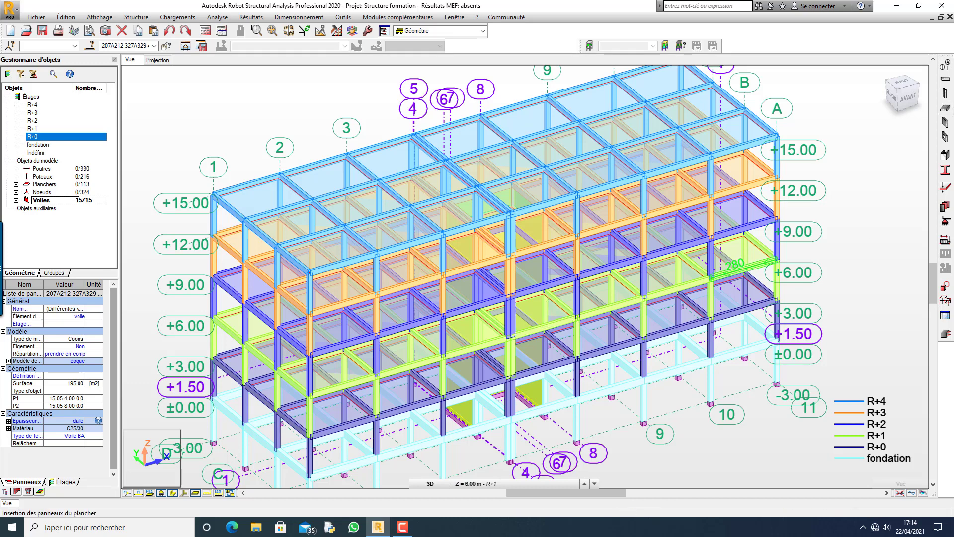
Start a core definition and enter the selected walls 207A212 327A329 444A446 561A563 as its panels.
{"action": "left_click", "coordinate": [945, 156]}
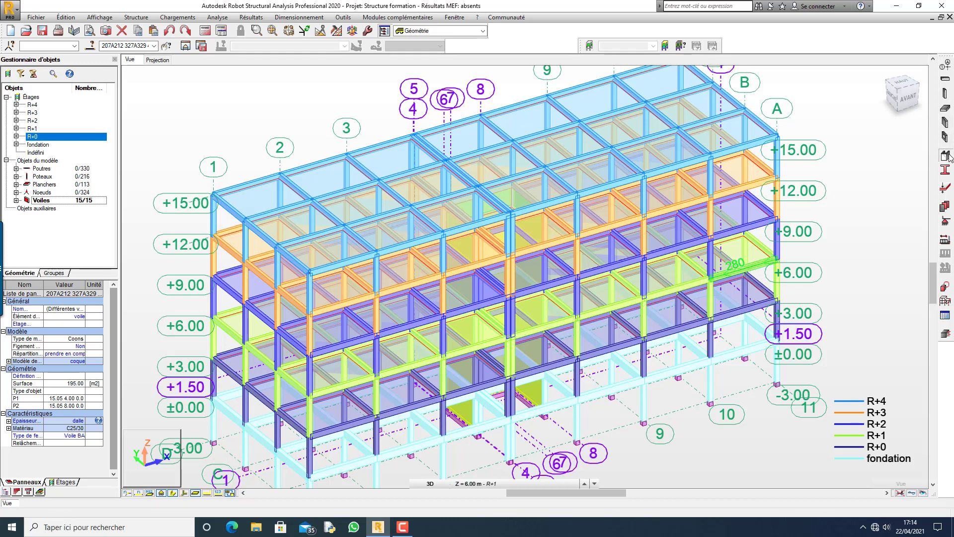
{"action": "left_click", "coordinate": [866, 91]}
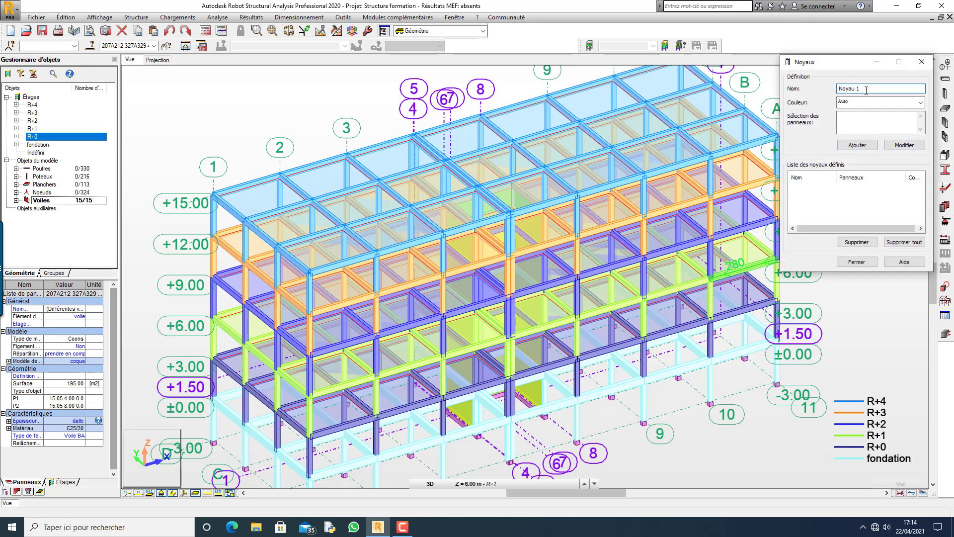
{"action": "left_click", "coordinate": [857, 116]}
{"action": "right_click", "coordinate": [857, 115]}
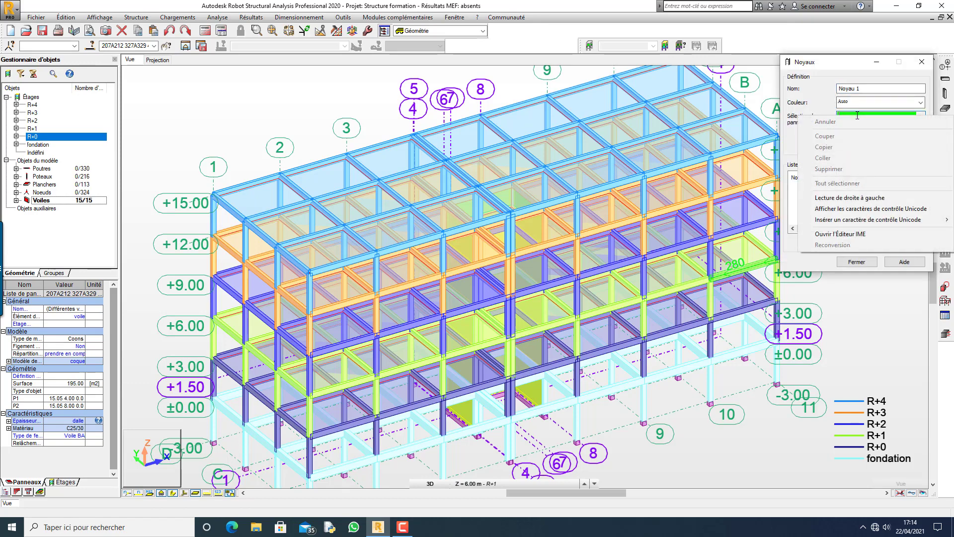
{"action": "left_click", "coordinate": [857, 114]}
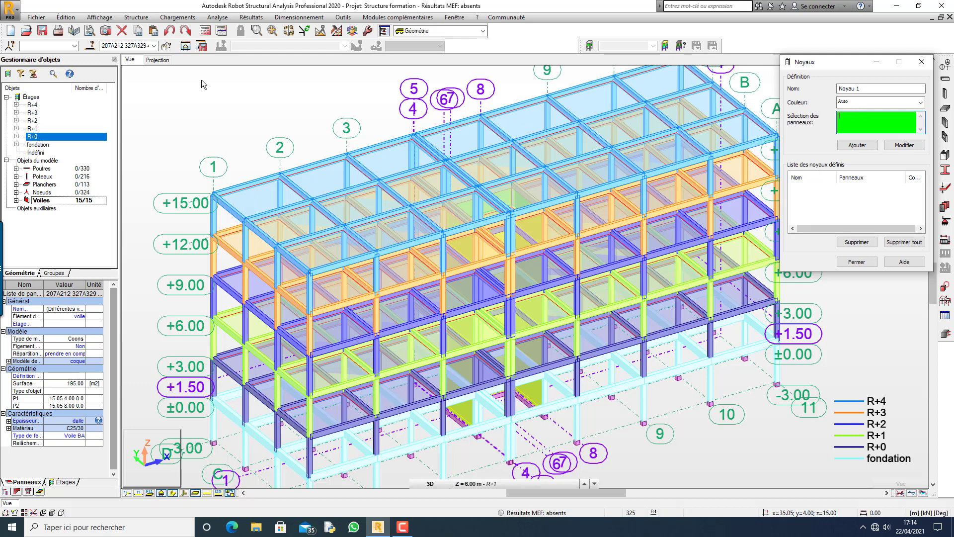
{"action": "left_click", "coordinate": [123, 46]}
{"action": "key", "text": "ctrl+c"}
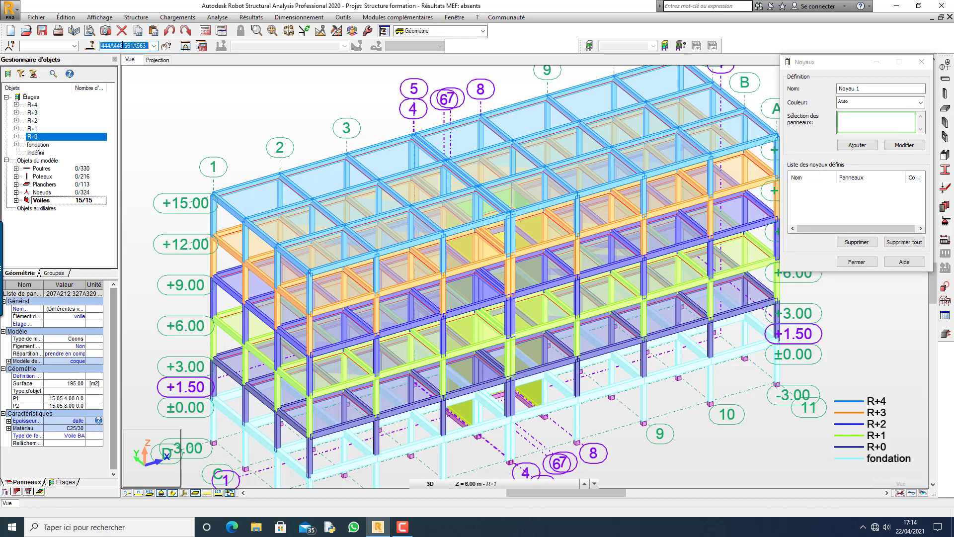
{"action": "left_click", "coordinate": [846, 119]}
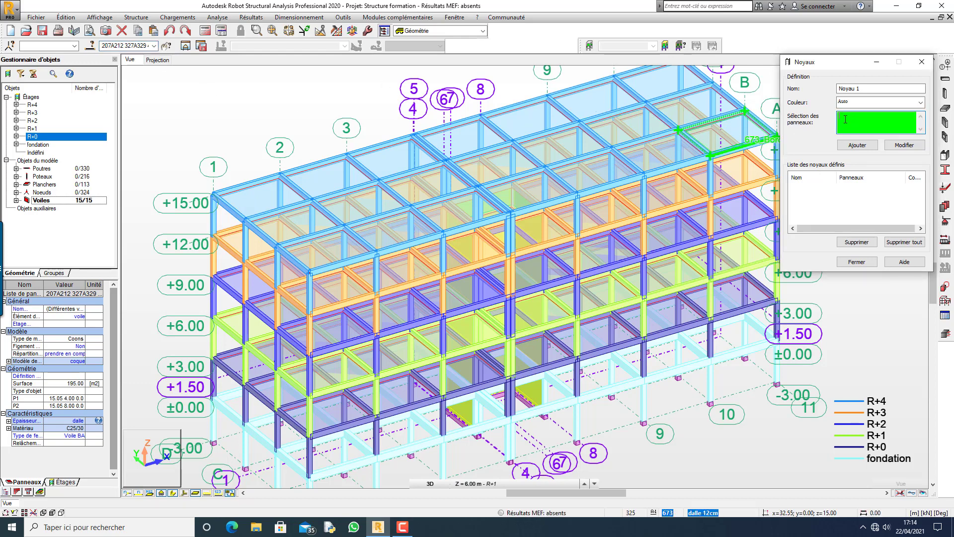
{"action": "key", "text": "ctrl+v"}
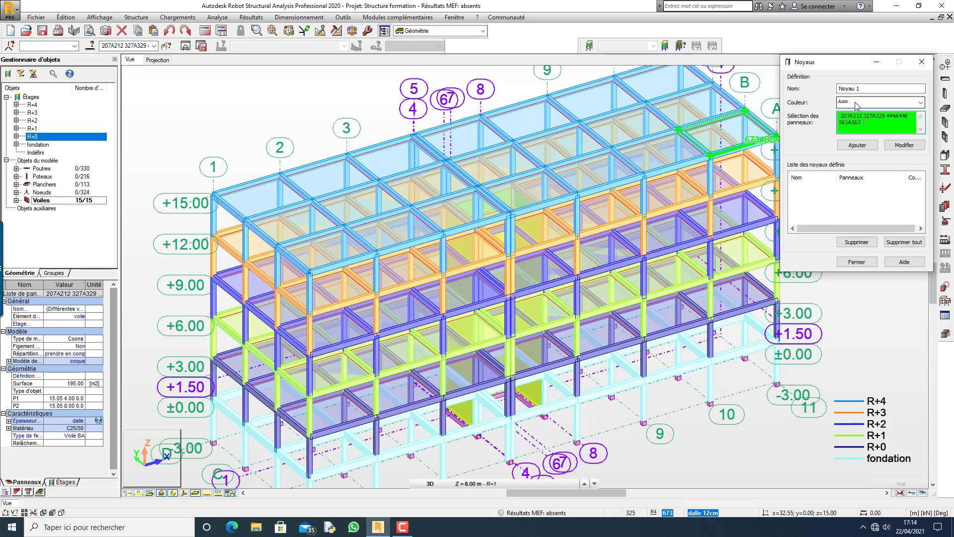
Set the core's colour to blue, add it to the defined cores and close the core definition.
{"action": "left_click", "coordinate": [855, 103]}
{"action": "left_click", "coordinate": [856, 104]}
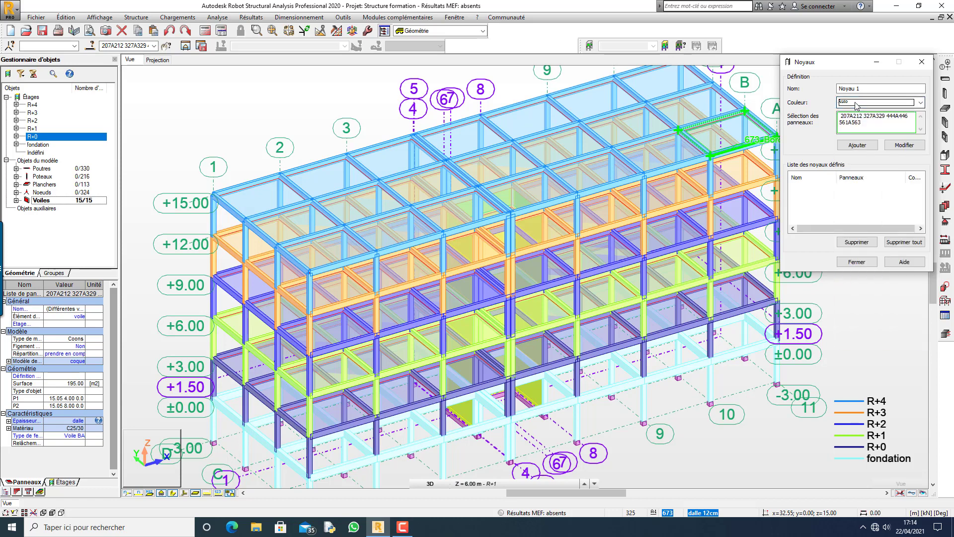
{"action": "left_click", "coordinate": [856, 103]}
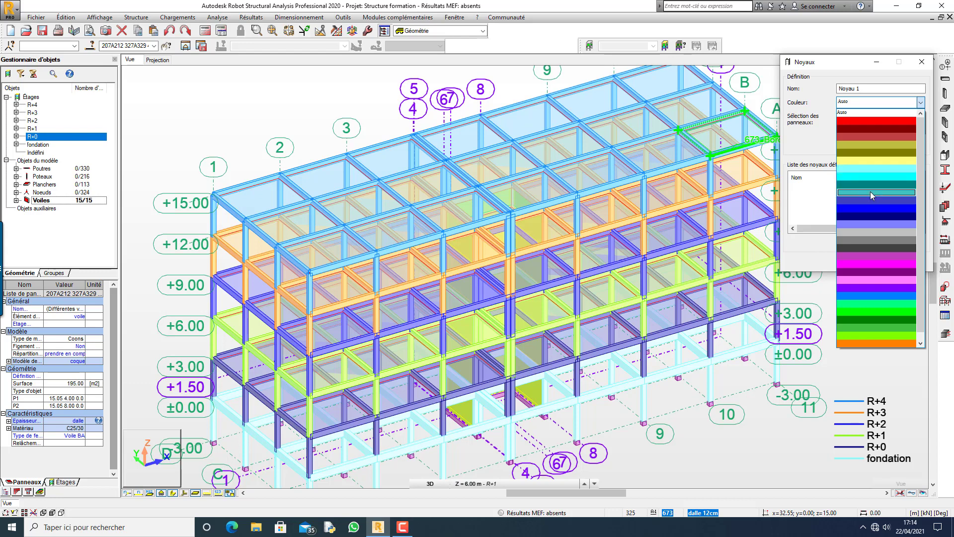
{"action": "left_click", "coordinate": [867, 208]}
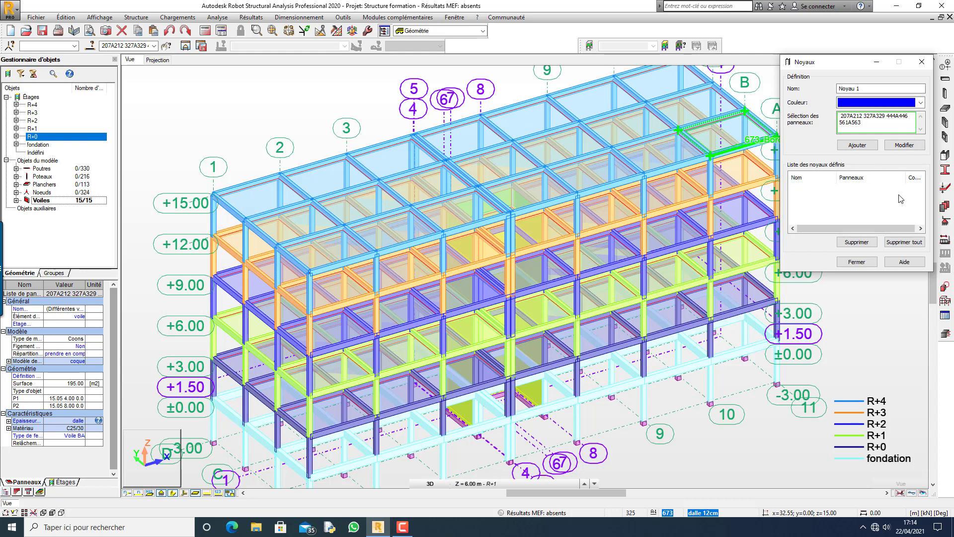
{"action": "left_click", "coordinate": [858, 148]}
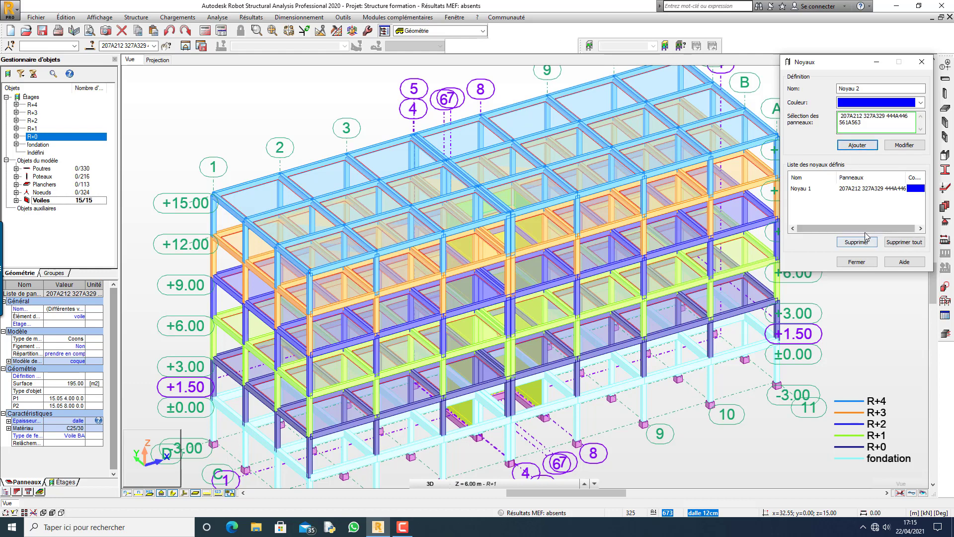
{"action": "left_click_drag", "start_coordinate": [880, 230], "coordinate": [819, 238]}
{"action": "left_click", "coordinate": [856, 261]}
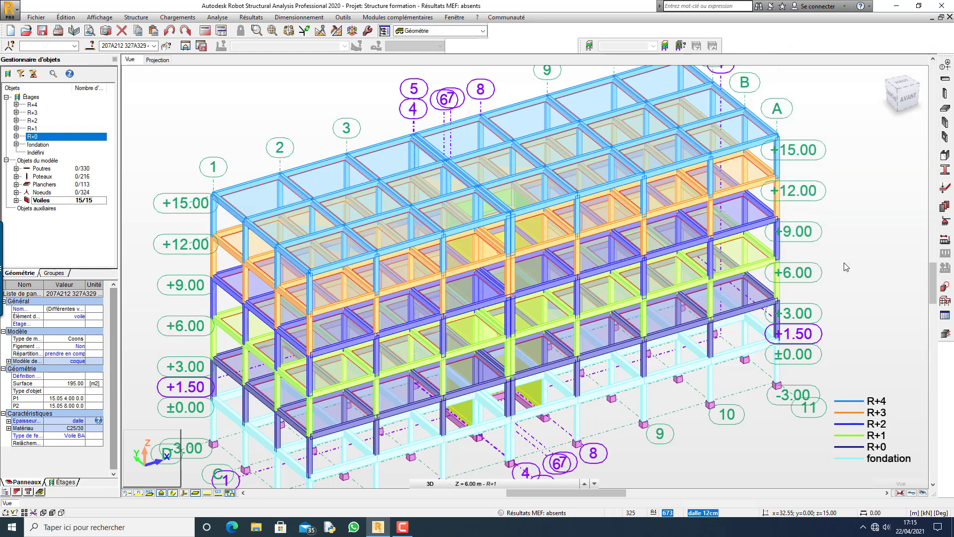
Open the load case definition and add a permanent self-weight case named "poids propre".
{"action": "scroll", "coordinate": [516, 198], "scroll_direction": "down", "scroll_amount": 3}
{"action": "scroll", "coordinate": [582, 180], "scroll_direction": "up", "scroll_amount": 3}
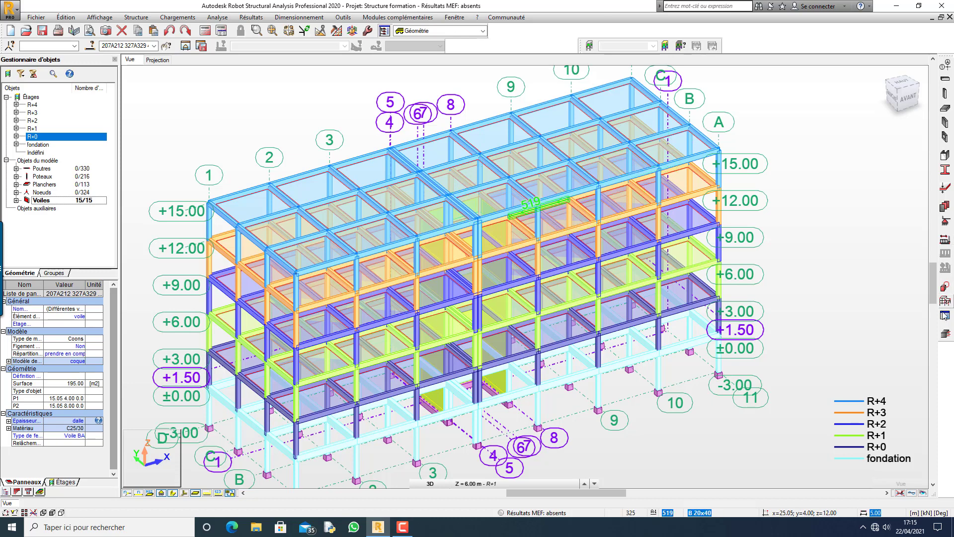
{"action": "left_click", "coordinate": [945, 246]}
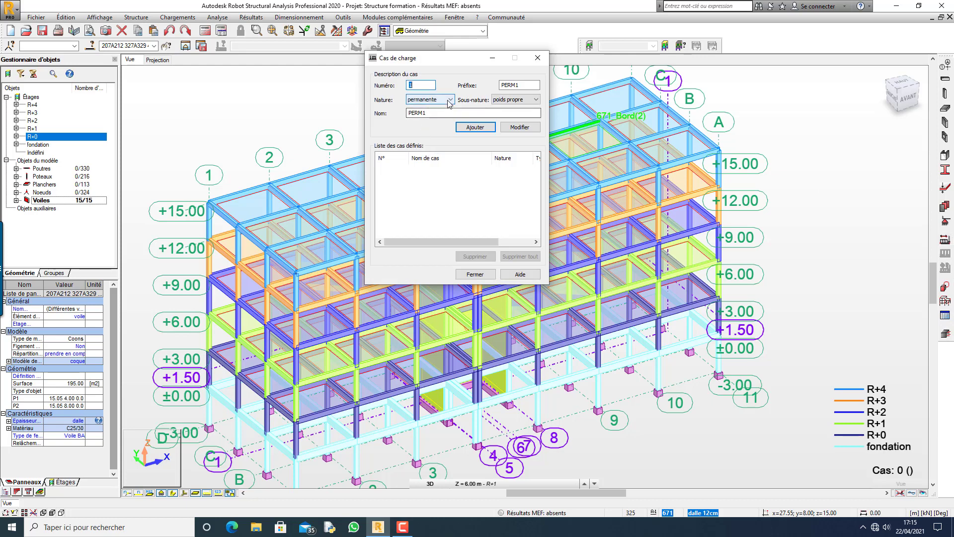
{"action": "double_click", "coordinate": [435, 112]}
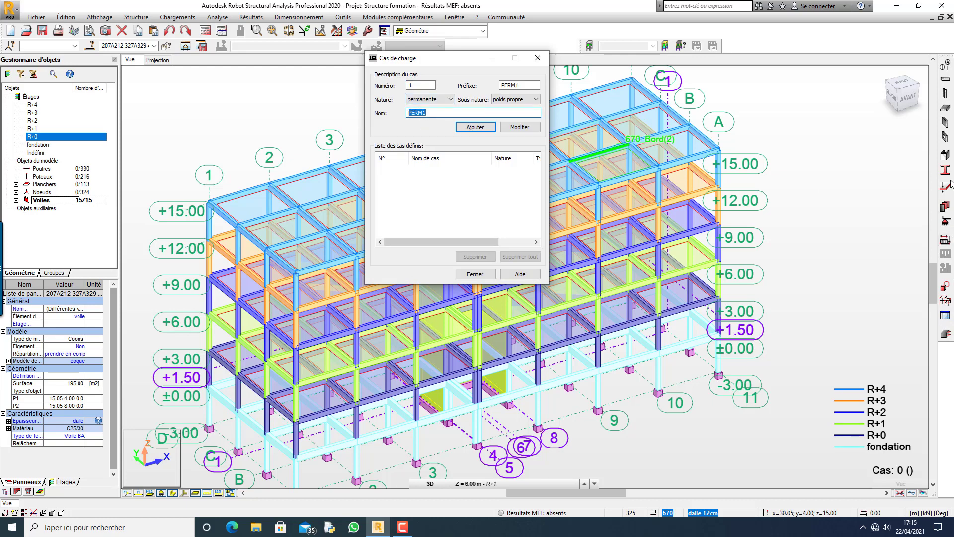
{"action": "type", "text": "poids propre"}
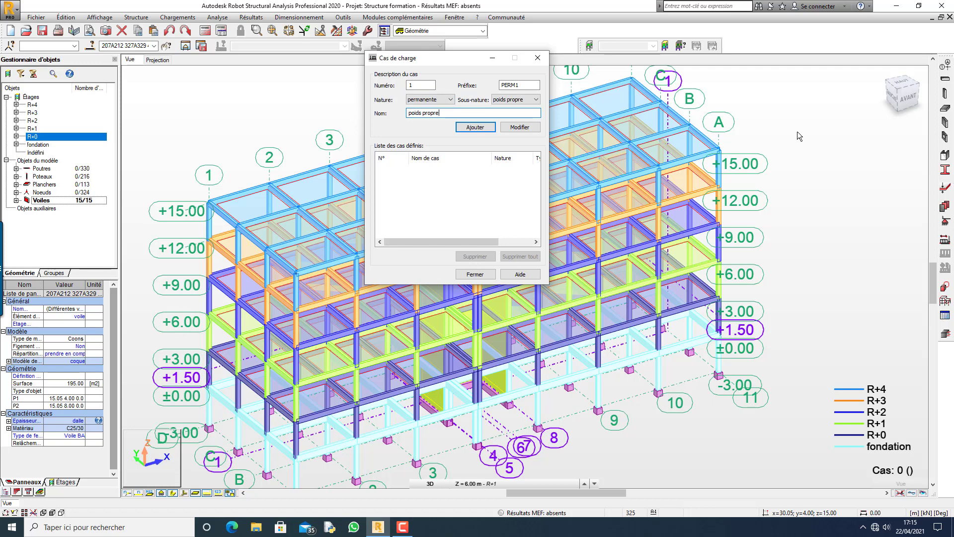
{"action": "left_click", "coordinate": [475, 128]}
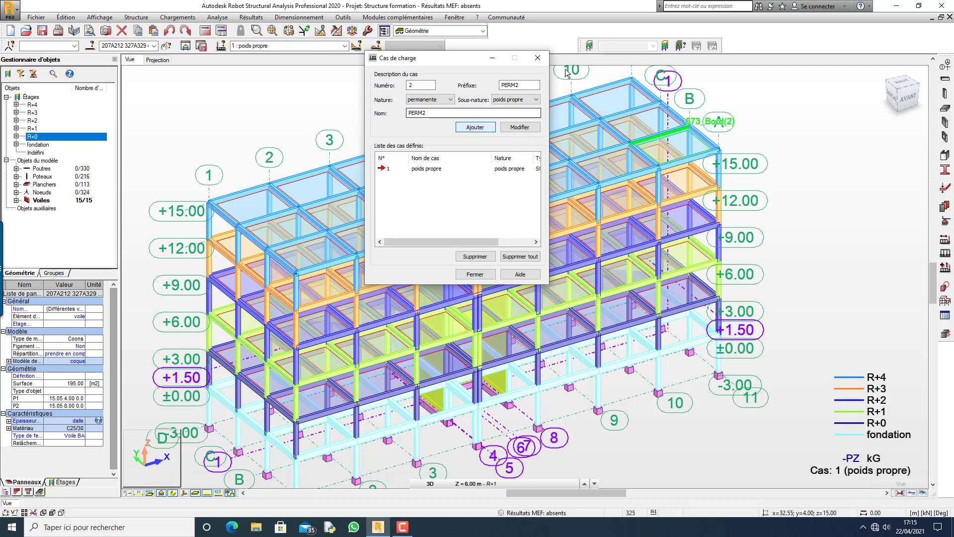
Add two more permanent load cases named "revêtement" and "Etancheité".
{"action": "left_click_drag", "start_coordinate": [428, 113], "coordinate": [403, 113]}
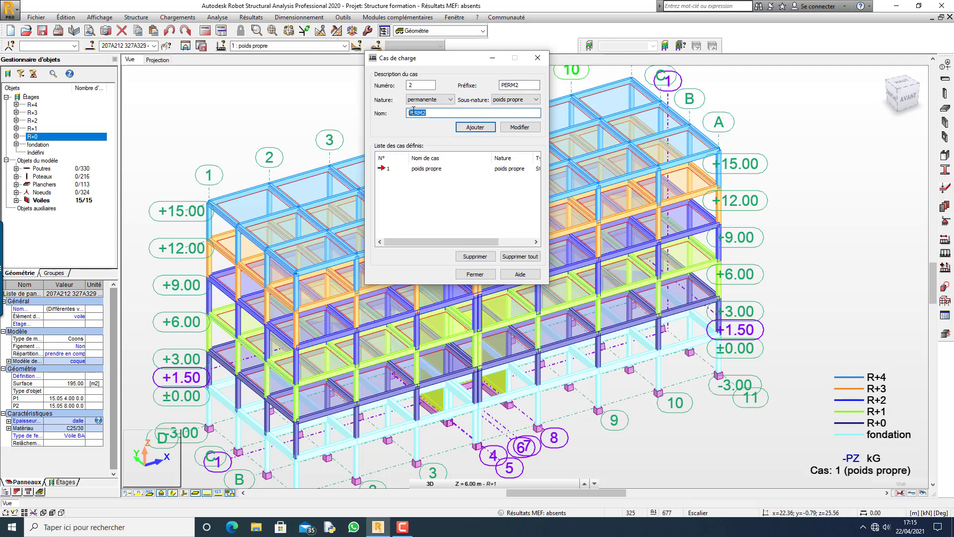
{"action": "type", "text": "revêtement"}
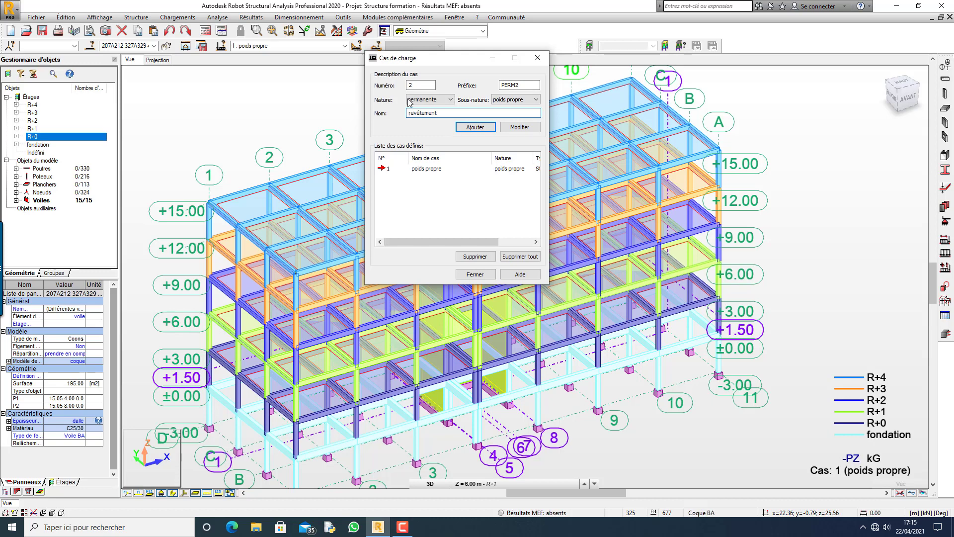
{"action": "left_click", "coordinate": [477, 128]}
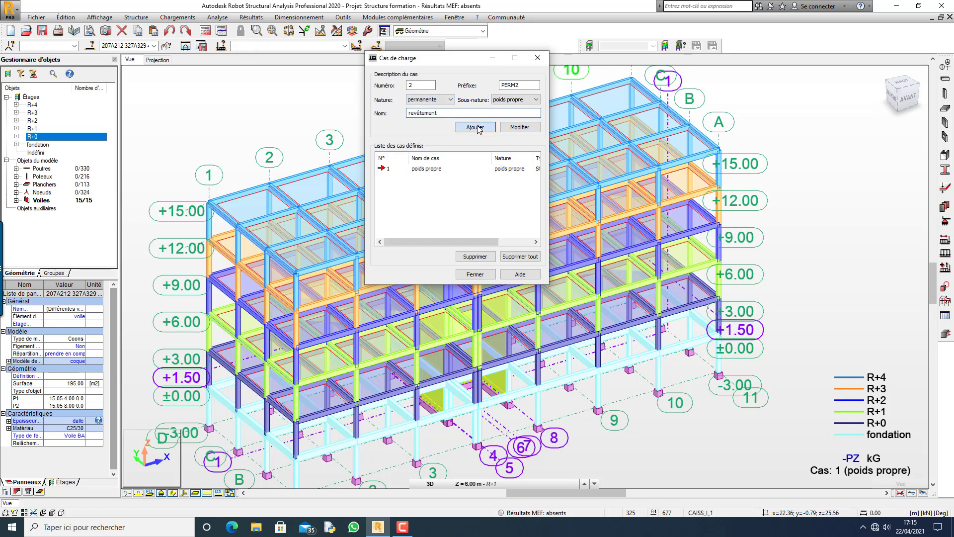
{"action": "left_click", "coordinate": [447, 114]}
{"action": "double_click", "coordinate": [448, 113]}
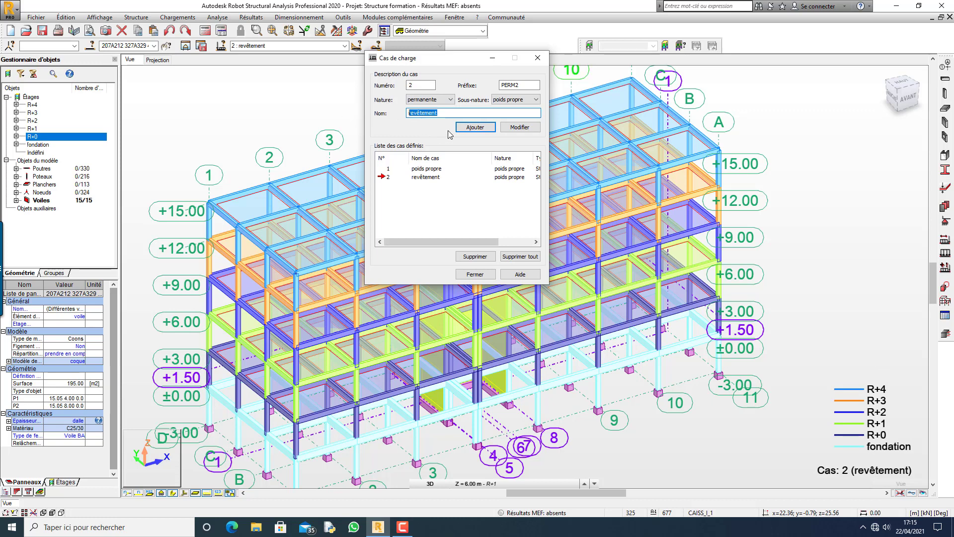
{"action": "type", "text": "Etanc"}
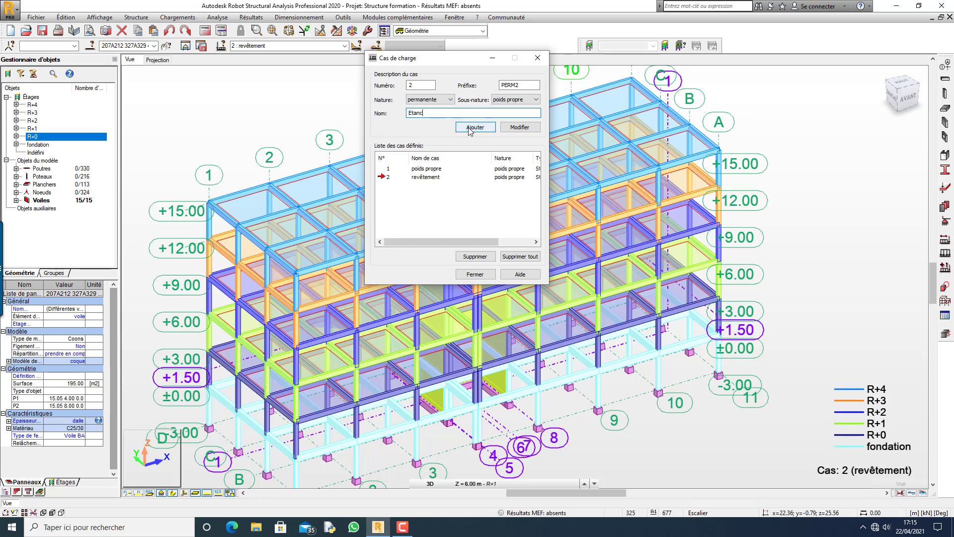
{"action": "type", "text": "heité"}
{"action": "left_click", "coordinate": [469, 129]}
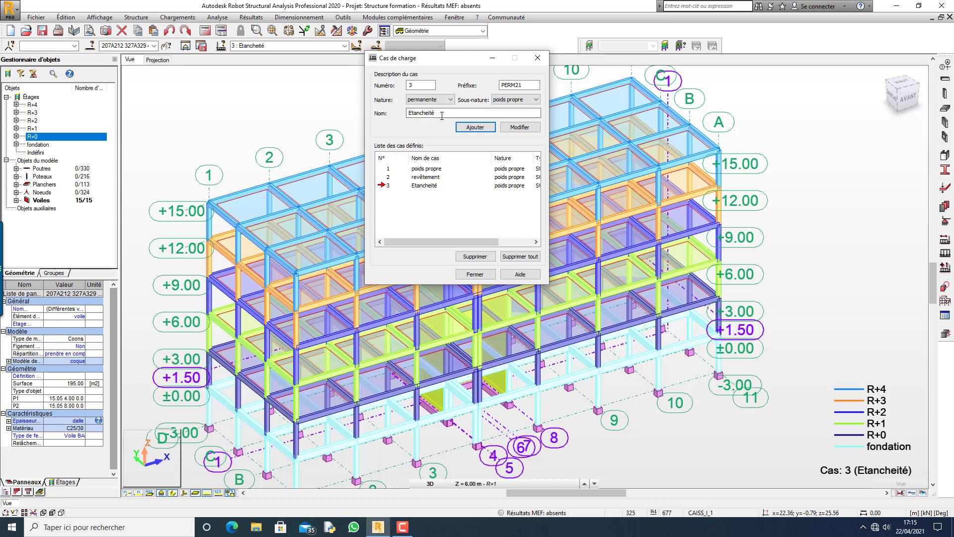
Add two permanent wall-weight load cases named "Poids de mur sur la dalle" and "Poids de mur sur la poutre".
{"action": "left_click_drag", "start_coordinate": [408, 113], "coordinate": [526, 114]}
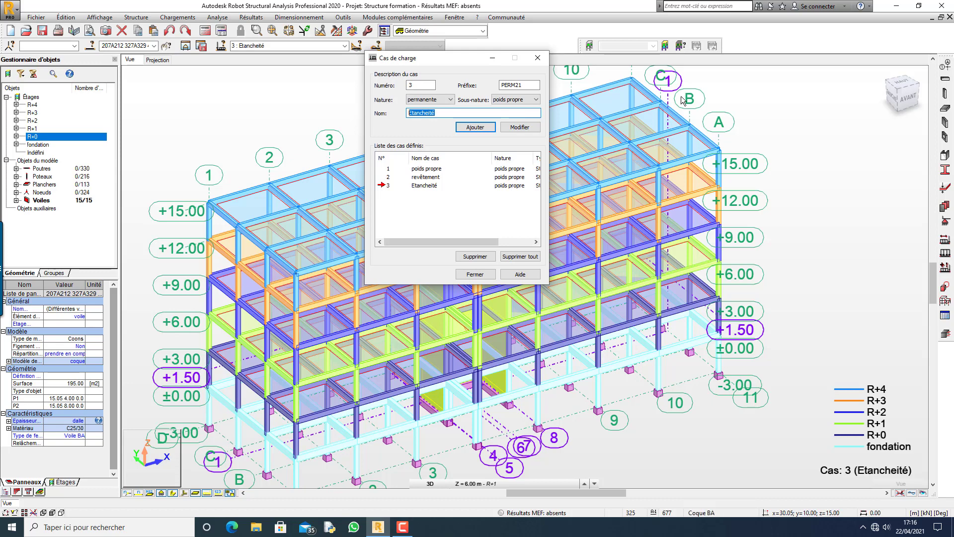
{"action": "type", "text": "Poids"}
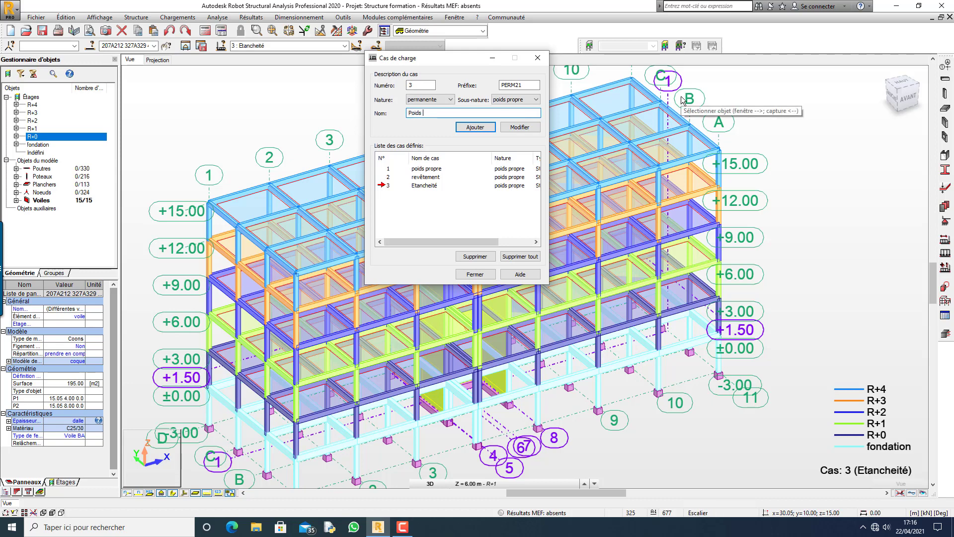
{"action": "type", "text": " de mur su"}
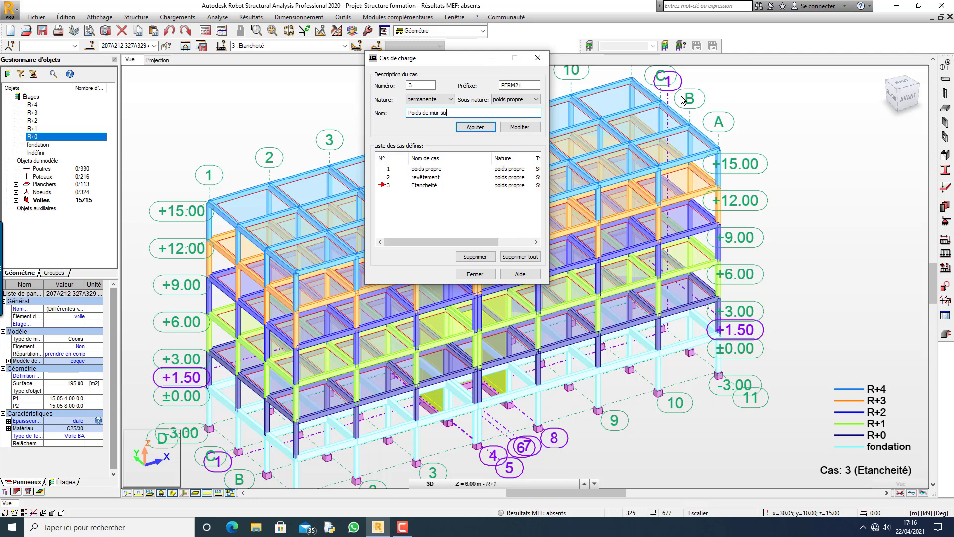
{"action": "type", "text": "r la dalle"}
{"action": "left_click", "coordinate": [468, 127]}
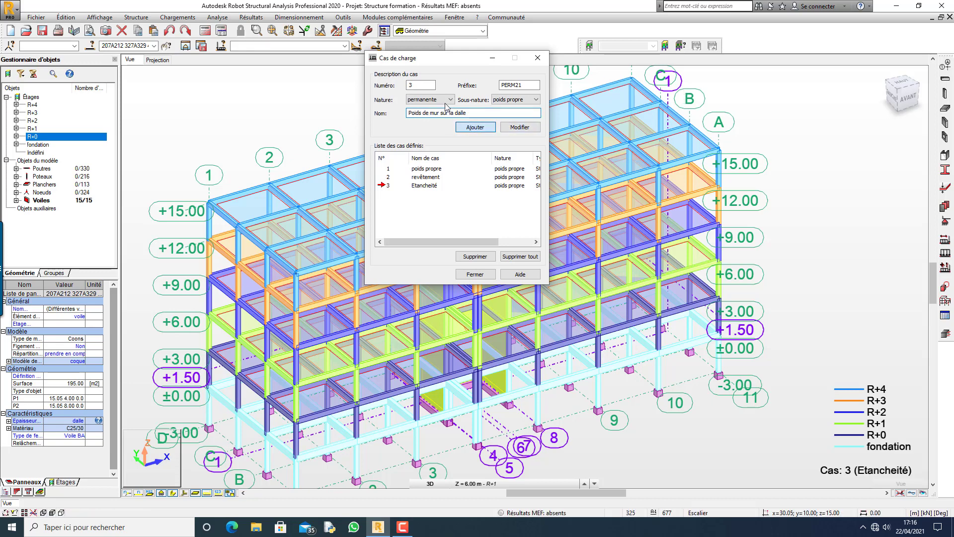
{"action": "left_click", "coordinate": [485, 114]}
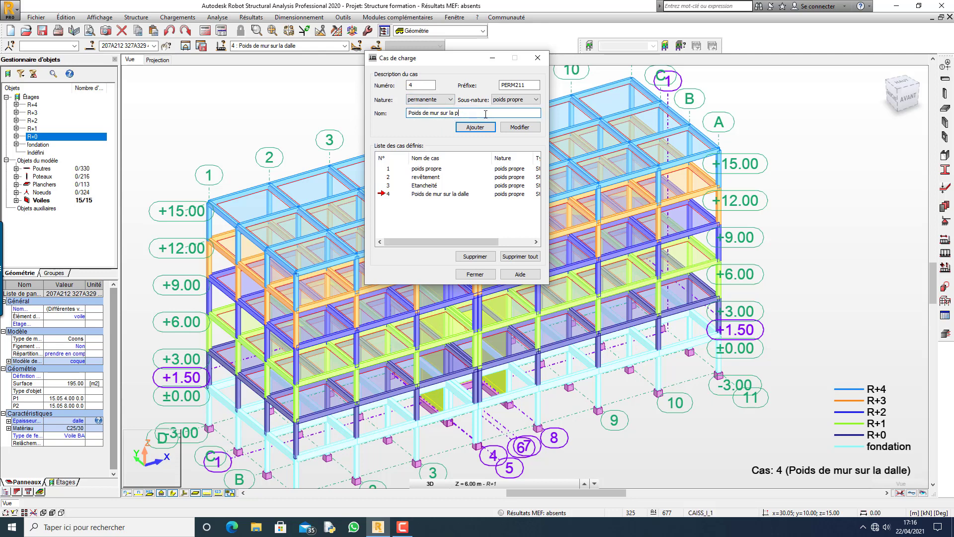
{"action": "type", "text": "poutre"}
{"action": "left_click", "coordinate": [467, 130]}
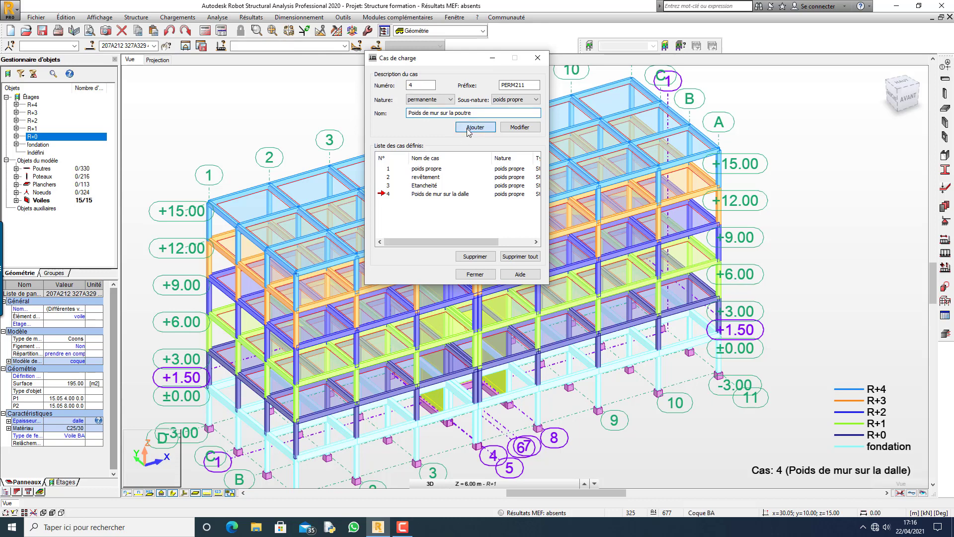
Add a load case named "habitation" with the nature d'exploitation.
{"action": "left_click", "coordinate": [430, 100]}
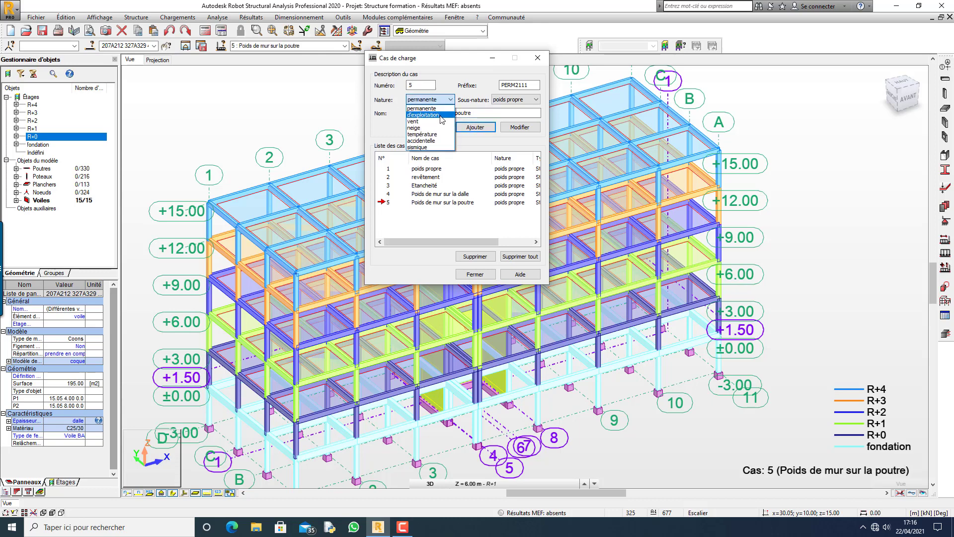
{"action": "left_click", "coordinate": [429, 111]}
{"action": "key", "text": "Tab"}
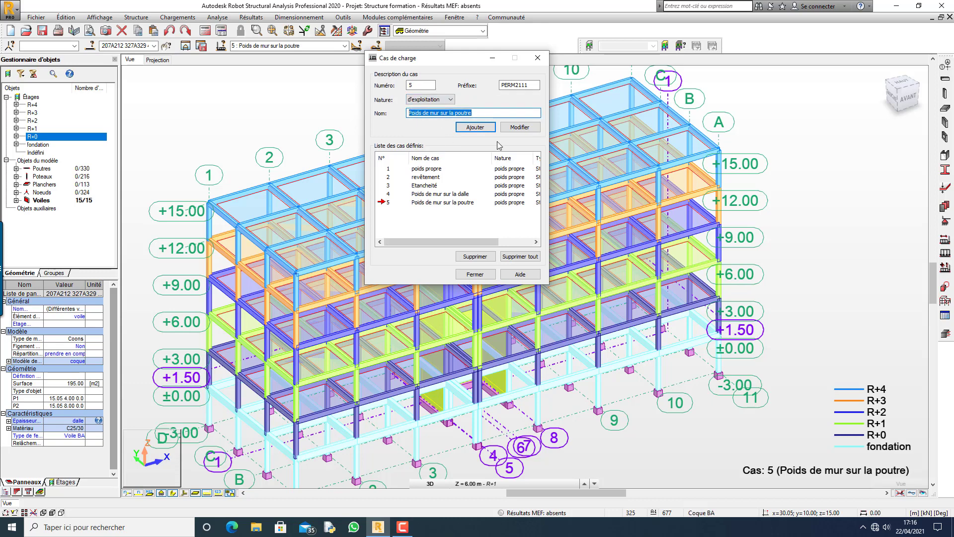
{"action": "type", "text": "habita"}
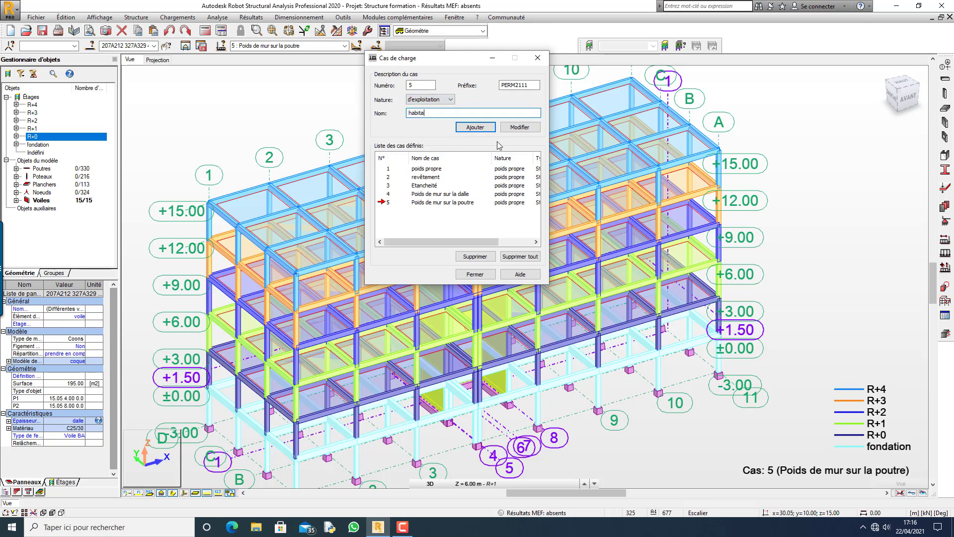
{"action": "type", "text": "tion"}
{"action": "left_click", "coordinate": [480, 130]}
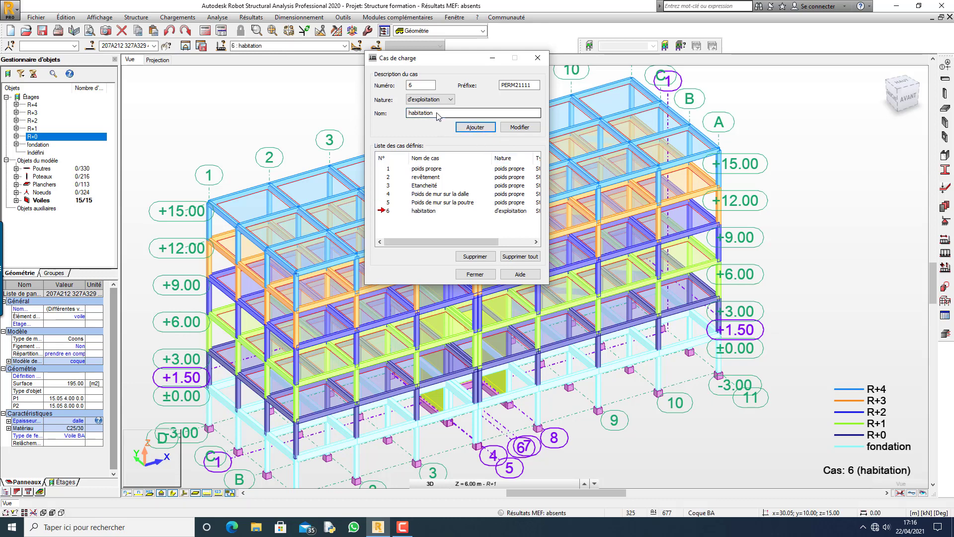
Add a load case named "escalier" with the nature d'exploitation and close the load case definition.
{"action": "left_click_drag", "start_coordinate": [435, 113], "coordinate": [398, 124]}
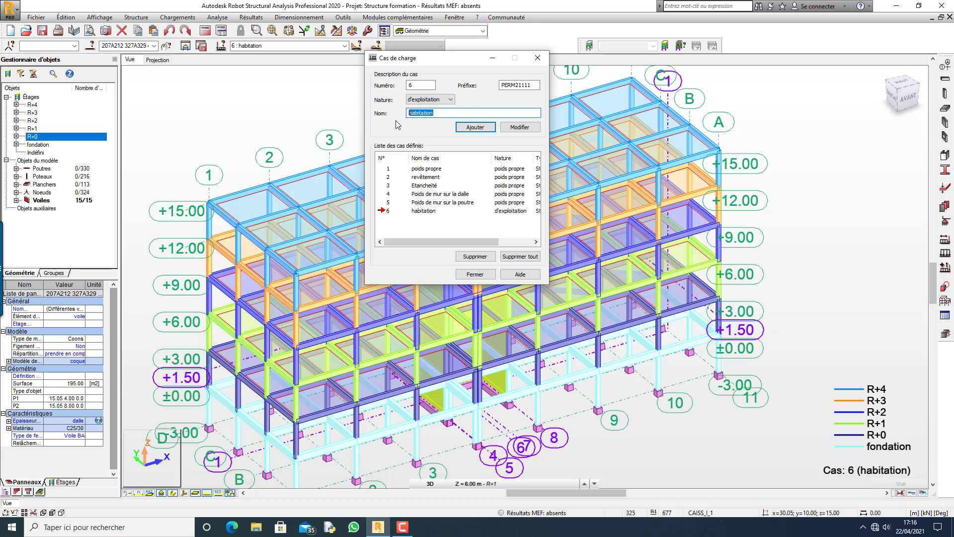
{"action": "type", "text": "escal"}
{"action": "type", "text": "ier"}
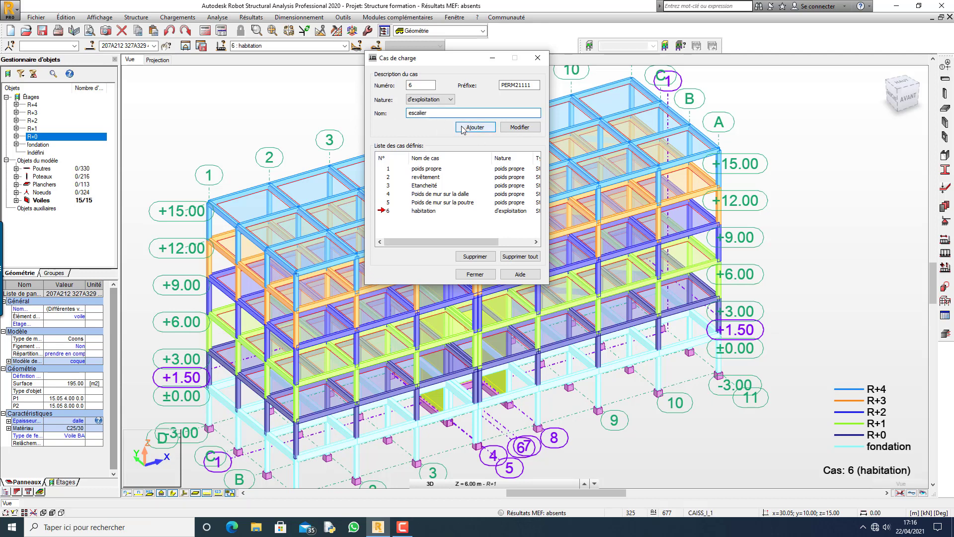
{"action": "left_click", "coordinate": [464, 128]}
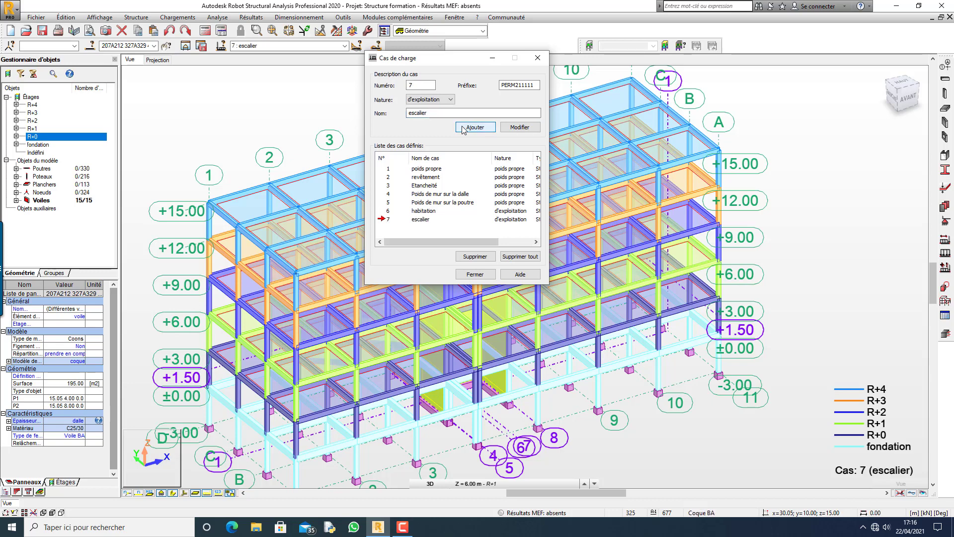
{"action": "left_click", "coordinate": [448, 101]}
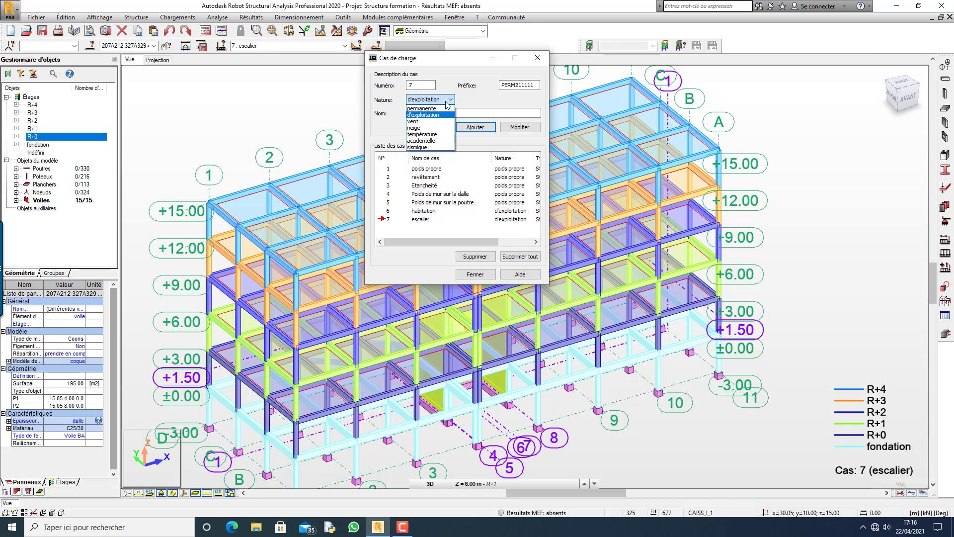
{"action": "left_click", "coordinate": [452, 87]}
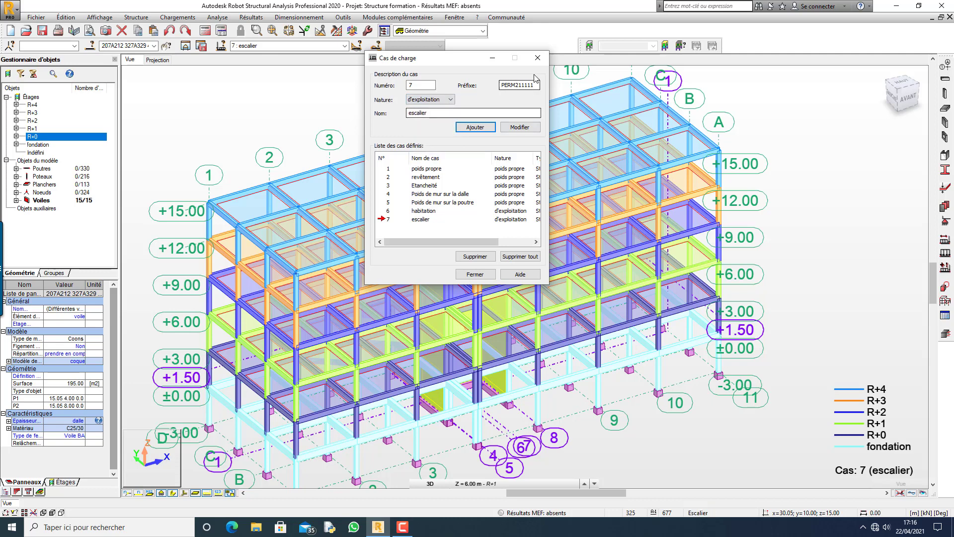
{"action": "left_click", "coordinate": [538, 58]}
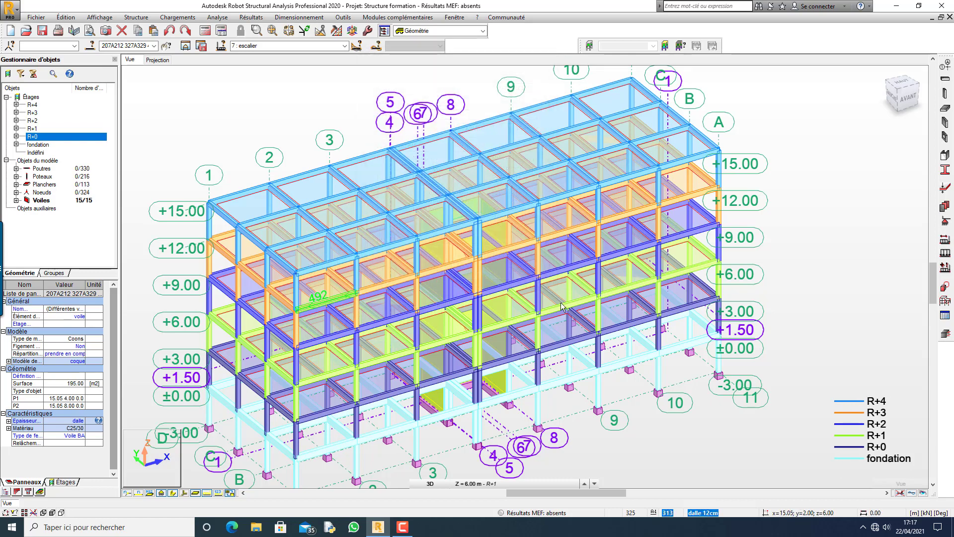
Make "poids propre" the active load case and examine the self-weight options in its load definition.
{"action": "scroll", "coordinate": [520, 378], "scroll_direction": "down", "scroll_amount": 2}
{"action": "scroll", "coordinate": [521, 378], "scroll_direction": "up", "scroll_amount": 3}
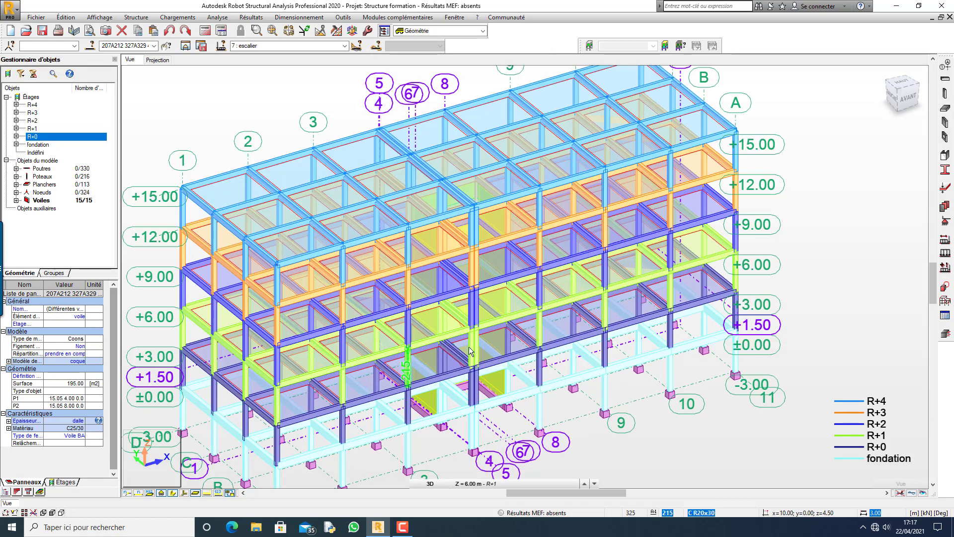
{"action": "scroll", "coordinate": [437, 288], "scroll_direction": "down", "scroll_amount": 1}
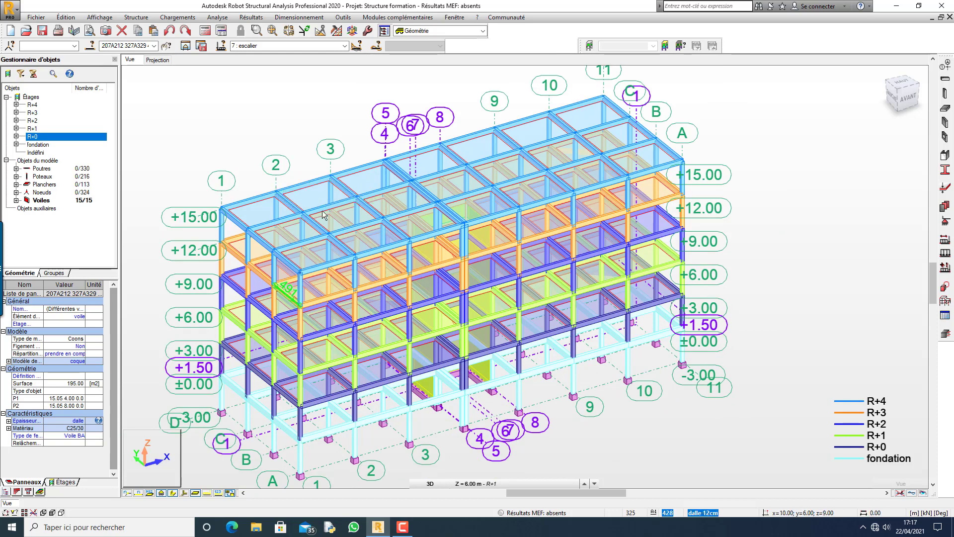
{"action": "left_click", "coordinate": [345, 46]}
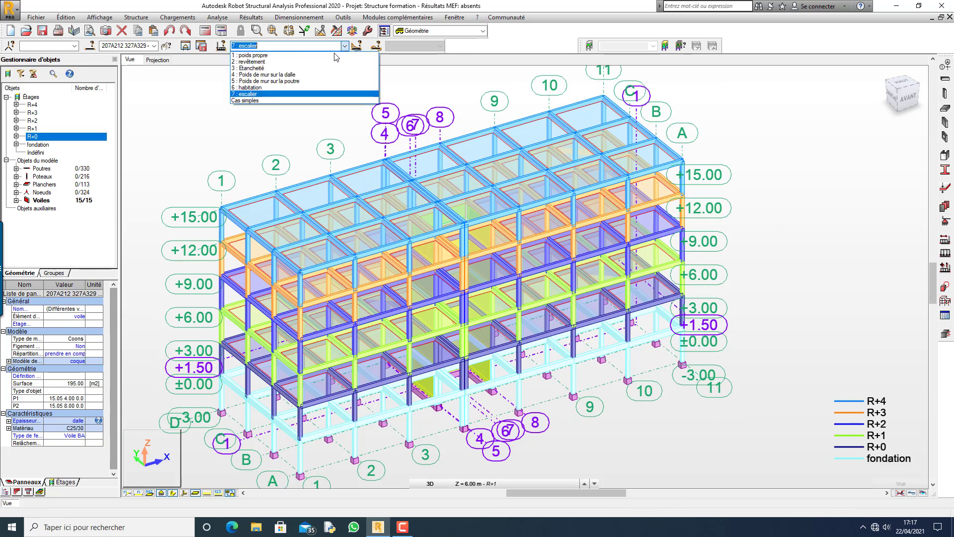
{"action": "left_click", "coordinate": [327, 56]}
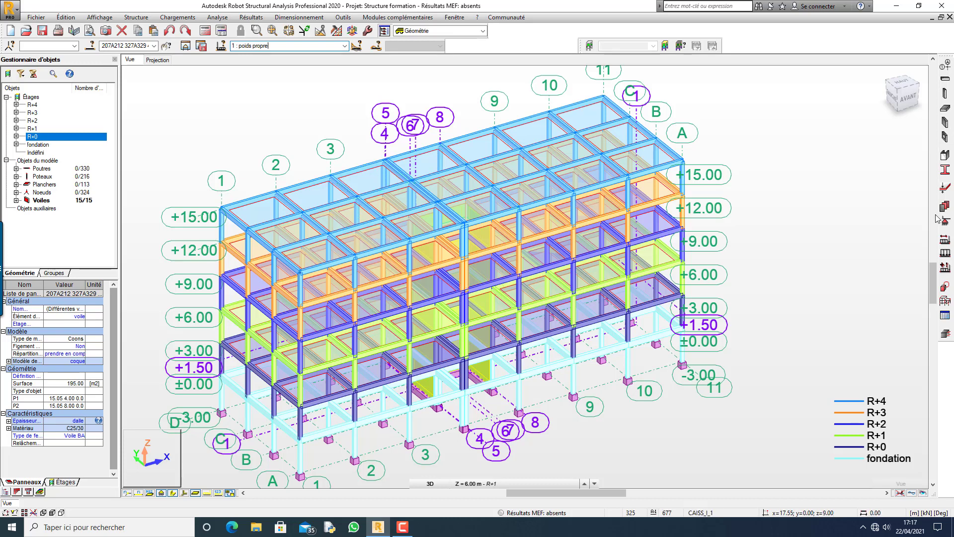
{"action": "left_click", "coordinate": [945, 254]}
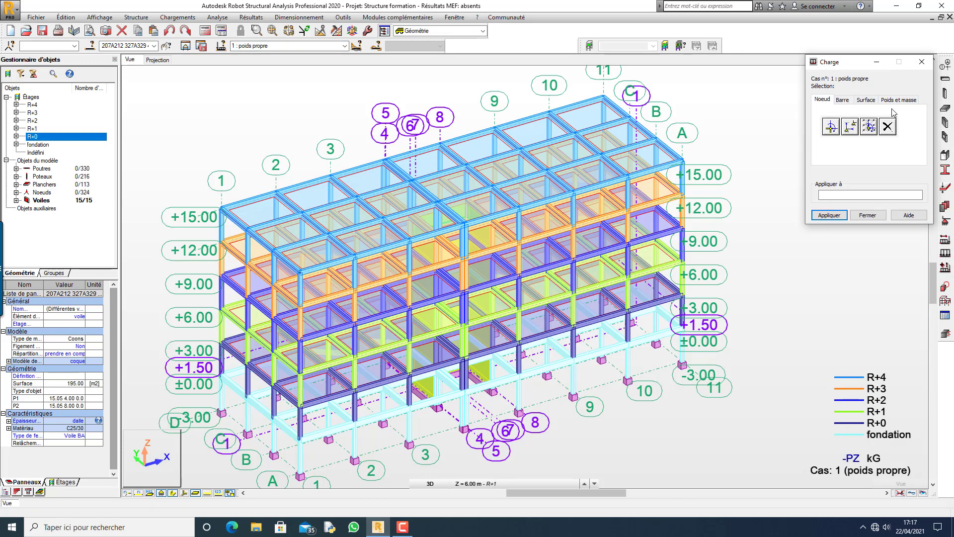
{"action": "left_click", "coordinate": [894, 102]}
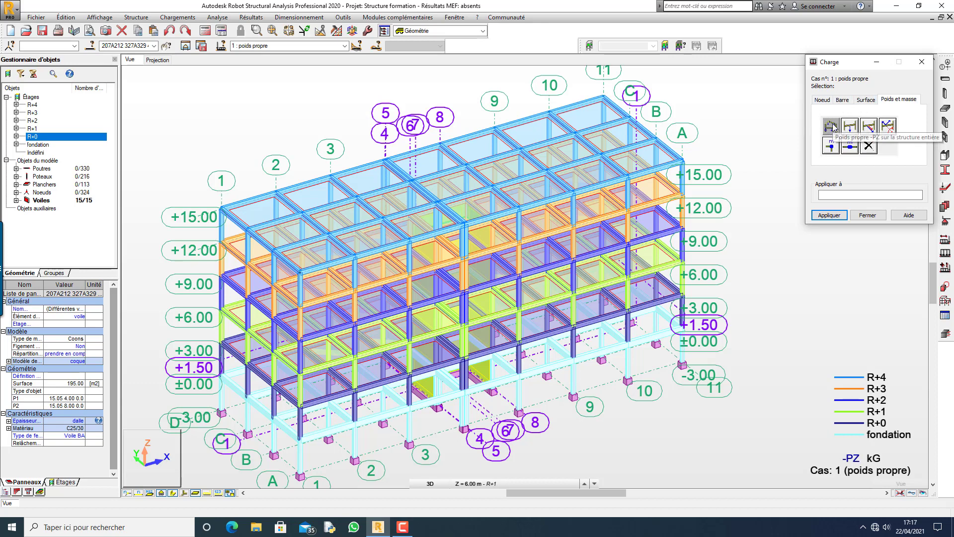
{"action": "left_click", "coordinate": [921, 62]}
In the "revêtement" case, apply a uniform surface load of -1.32 kPa in Z to the floors at levels +6.00, +9.00 and +12.00.
{"action": "left_click", "coordinate": [271, 45]}
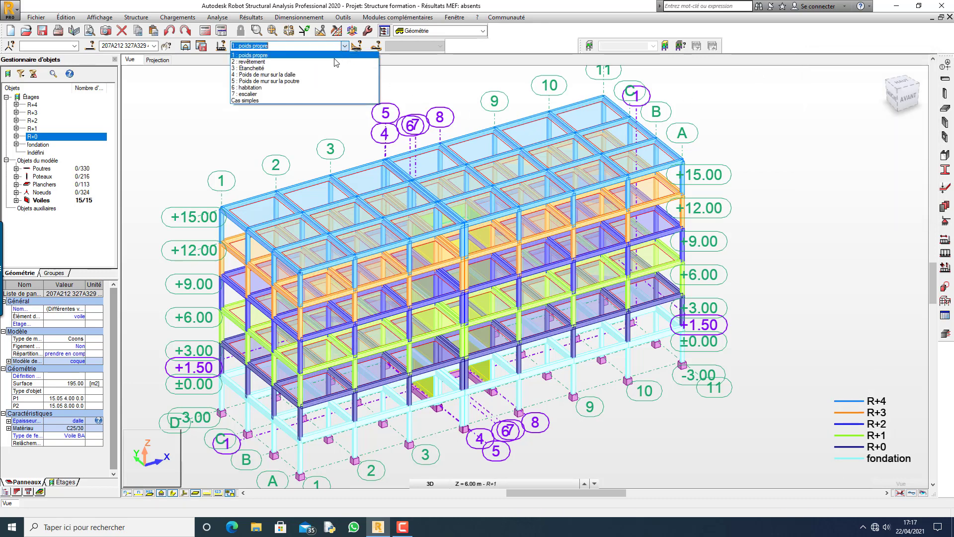
{"action": "left_click", "coordinate": [271, 61]}
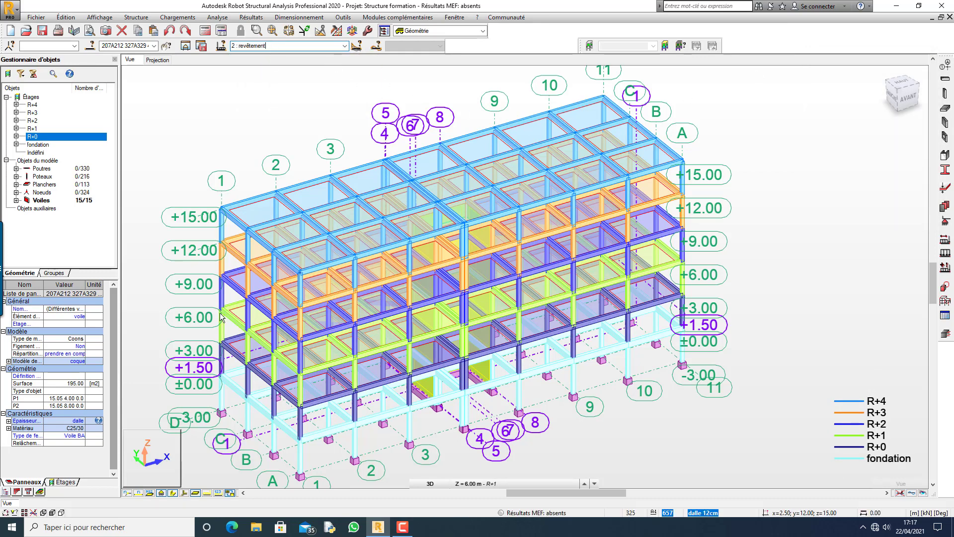
{"action": "left_click", "coordinate": [192, 254]}
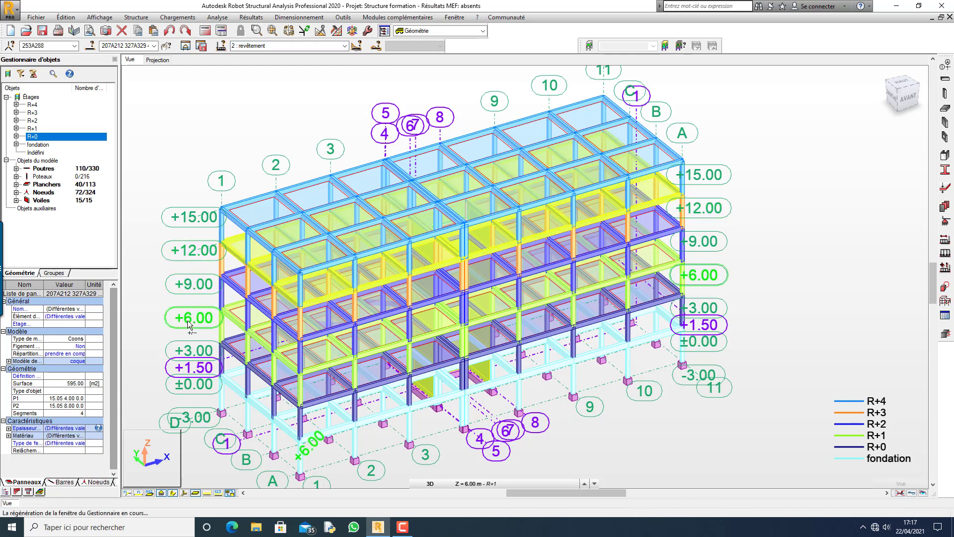
{"action": "left_click", "coordinate": [187, 320], "text": "ctrl"}
{"action": "left_click", "coordinate": [197, 289], "text": "ctrl"}
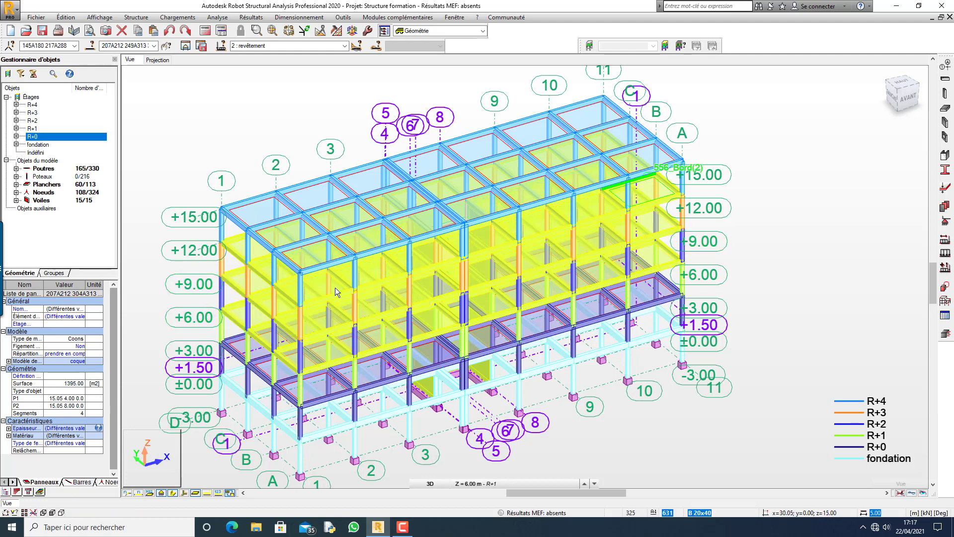
{"action": "left_click", "coordinate": [944, 253]}
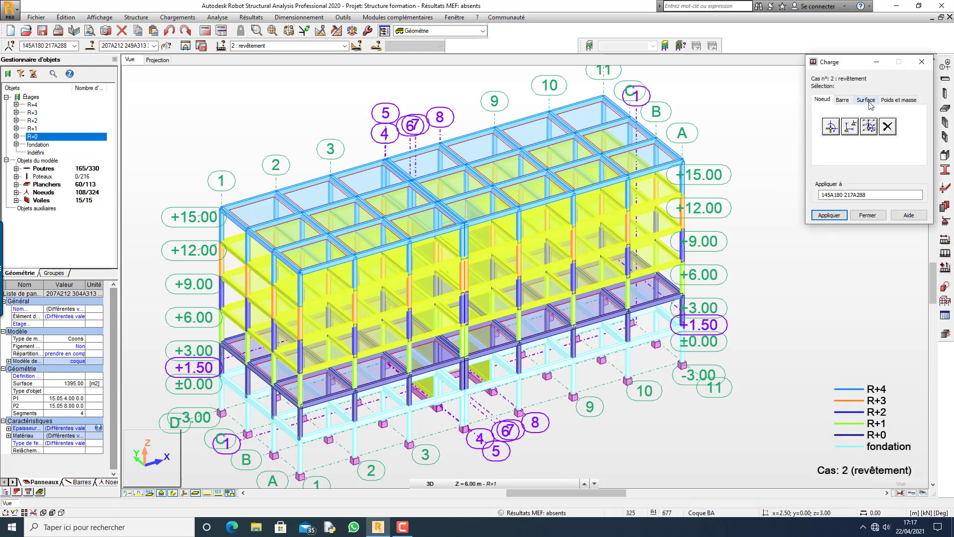
{"action": "left_click", "coordinate": [867, 101]}
{"action": "left_click", "coordinate": [831, 128]}
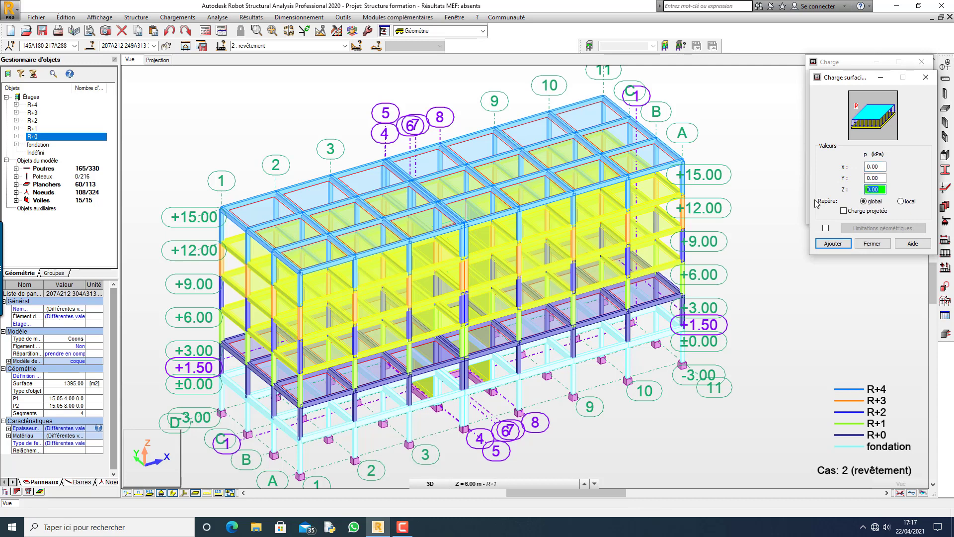
{"action": "type", "text": "-1.32"}
{"action": "left_click", "coordinate": [840, 244]}
{"action": "left_click", "coordinate": [840, 245]}
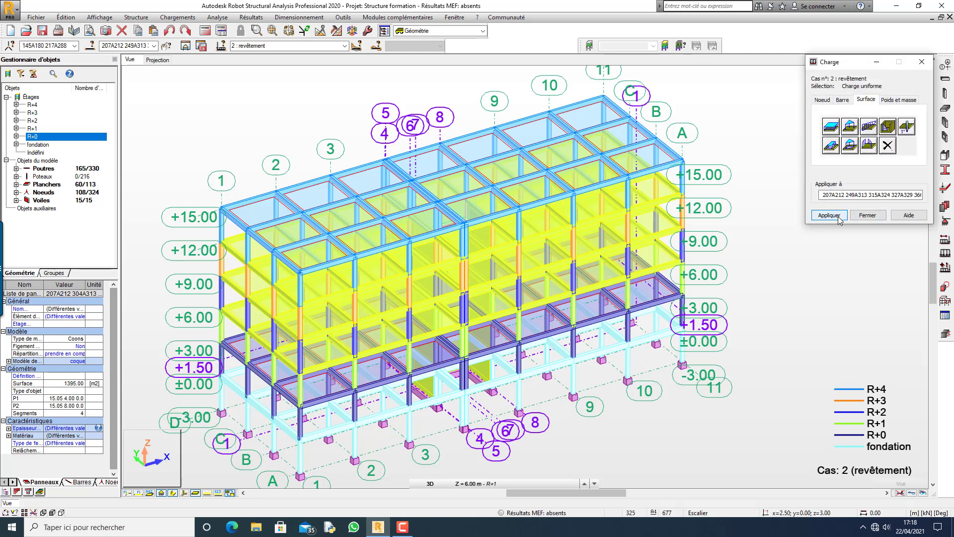
{"action": "left_click", "coordinate": [838, 217]}
{"action": "left_click", "coordinate": [839, 219]}
{"action": "left_click", "coordinate": [865, 216]}
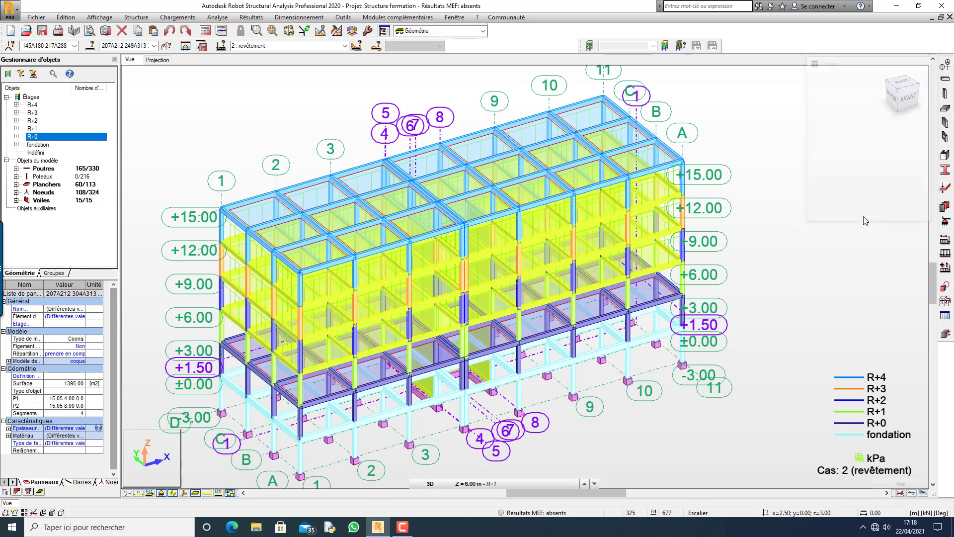
In the "Etancheité" case, apply a uniform surface load of -0.12 kPa in Z to the floor at level +15.00.
{"action": "left_click", "coordinate": [345, 46]}
{"action": "left_click", "coordinate": [310, 63]}
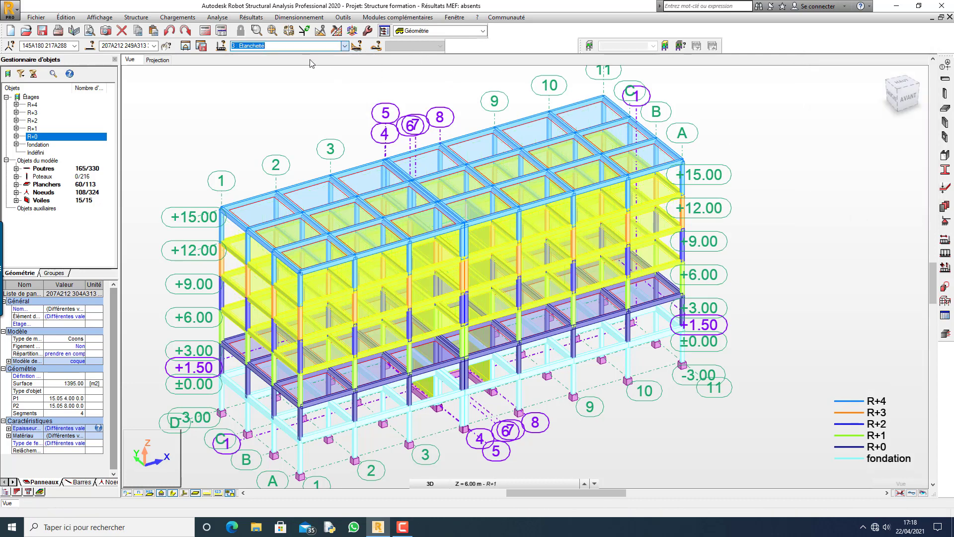
{"action": "left_click", "coordinate": [192, 219]}
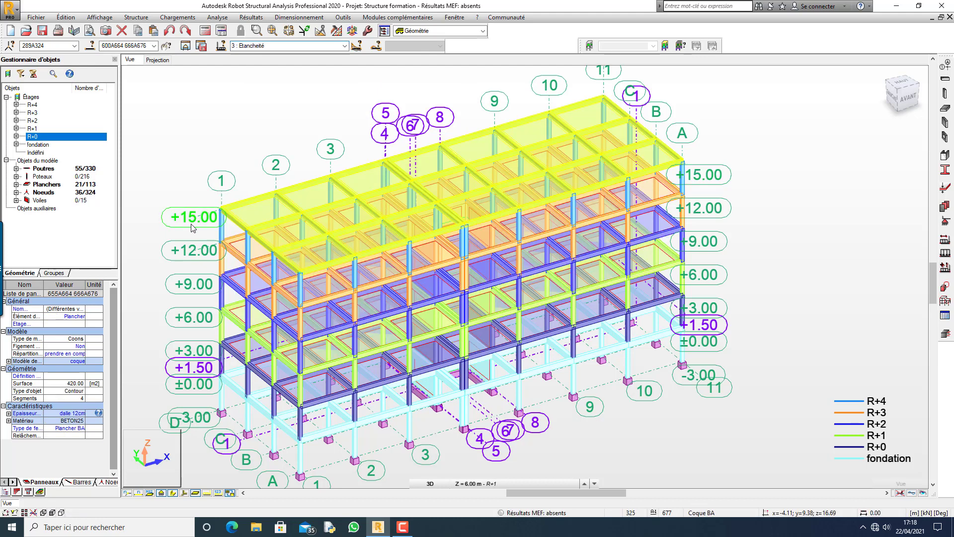
{"action": "left_click", "coordinate": [945, 267]}
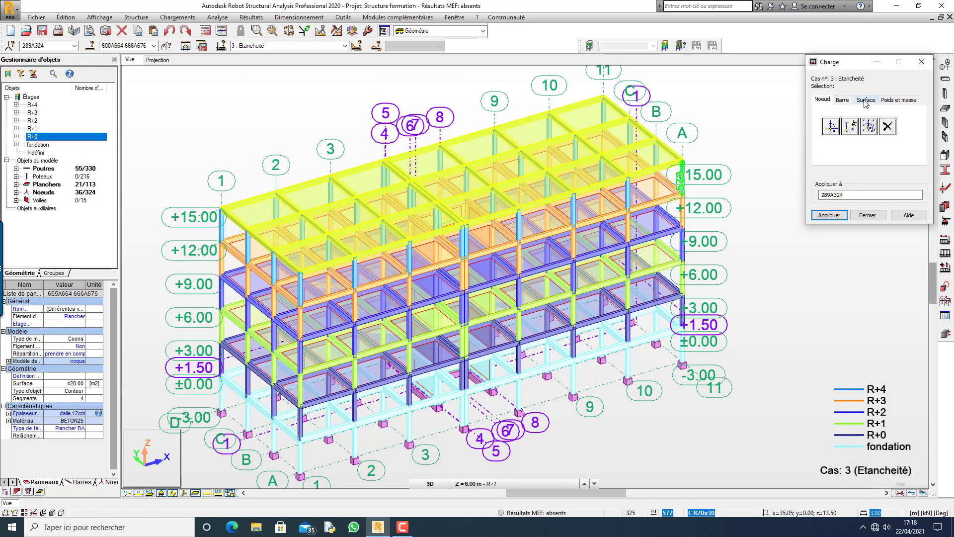
{"action": "left_click", "coordinate": [865, 100]}
{"action": "left_click", "coordinate": [837, 131]}
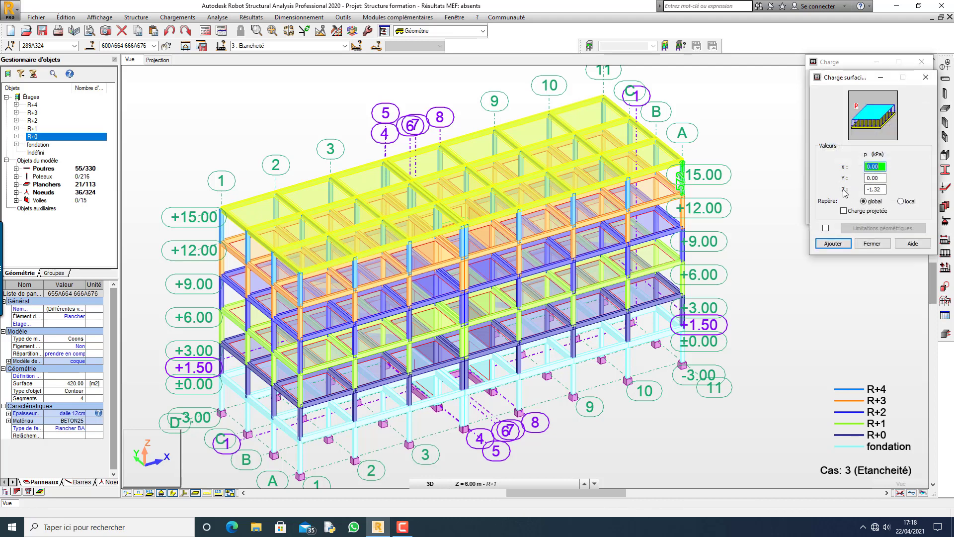
{"action": "left_click_drag", "start_coordinate": [886, 190], "coordinate": [815, 205]}
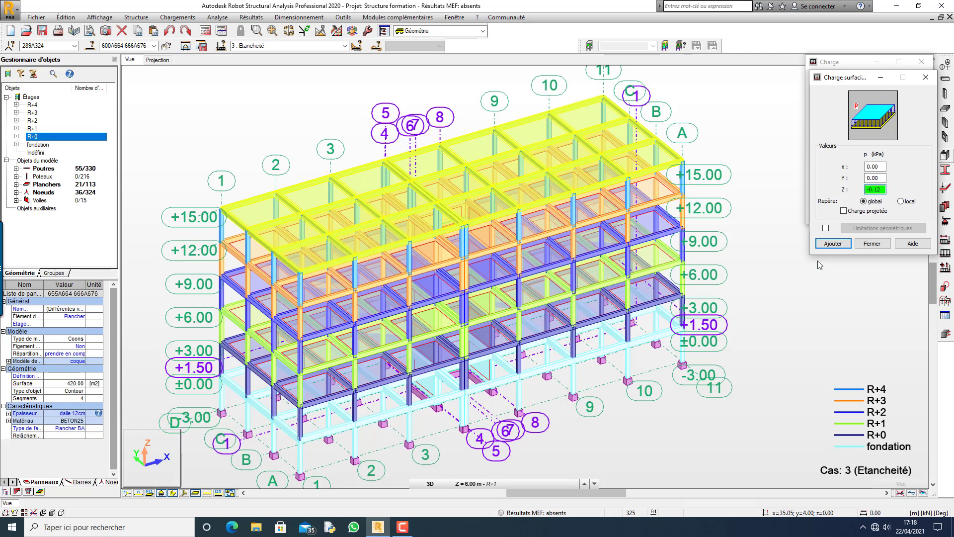
{"action": "left_click", "coordinate": [830, 244]}
{"action": "left_click", "coordinate": [829, 217]}
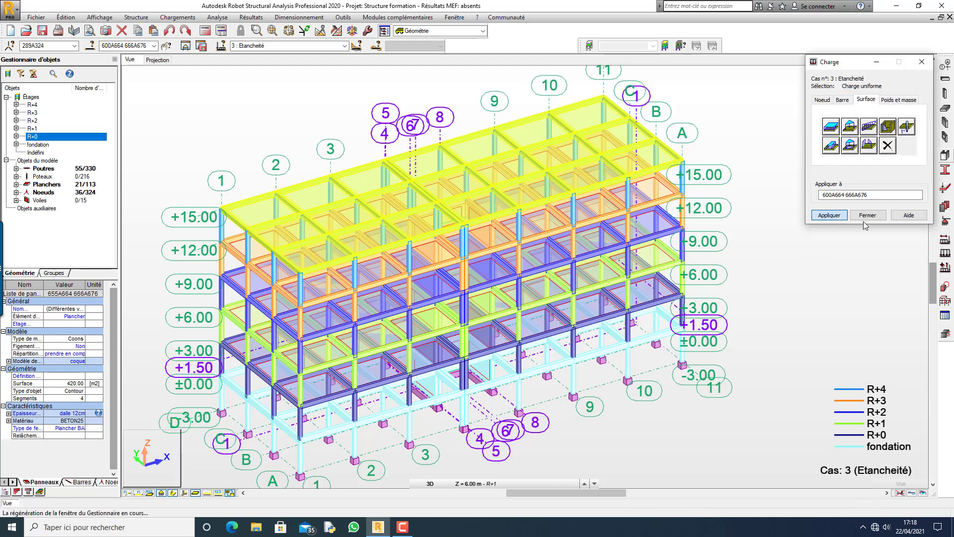
{"action": "left_click", "coordinate": [868, 215]}
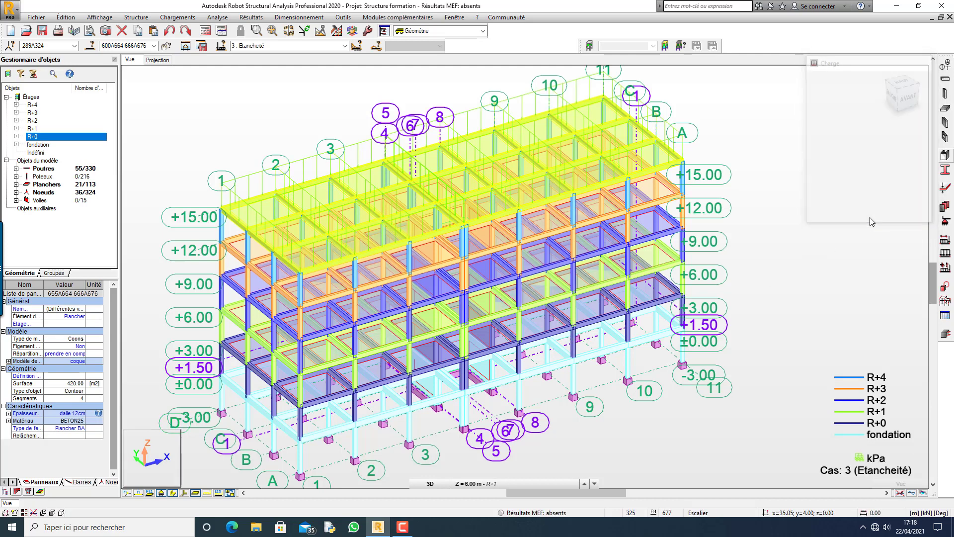
Add a load case named "Entretien" with the nature d'exploitation and close the load case definition.
{"action": "left_click", "coordinate": [345, 46]}
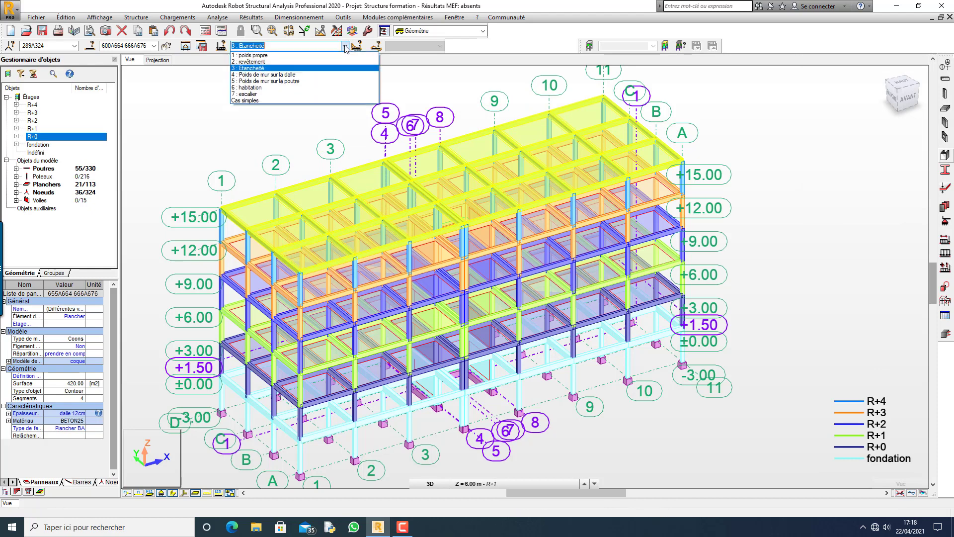
{"action": "left_click", "coordinate": [286, 49]}
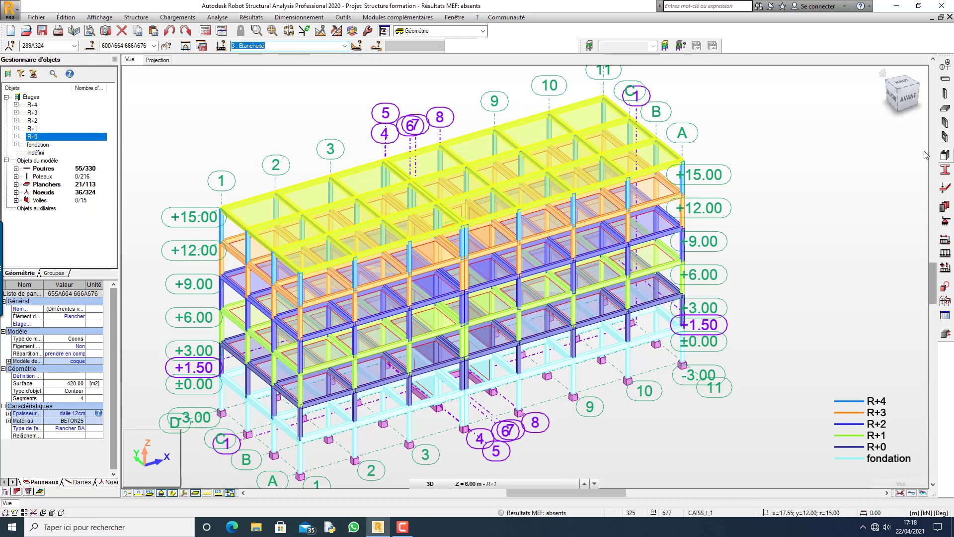
{"action": "left_click", "coordinate": [945, 238]}
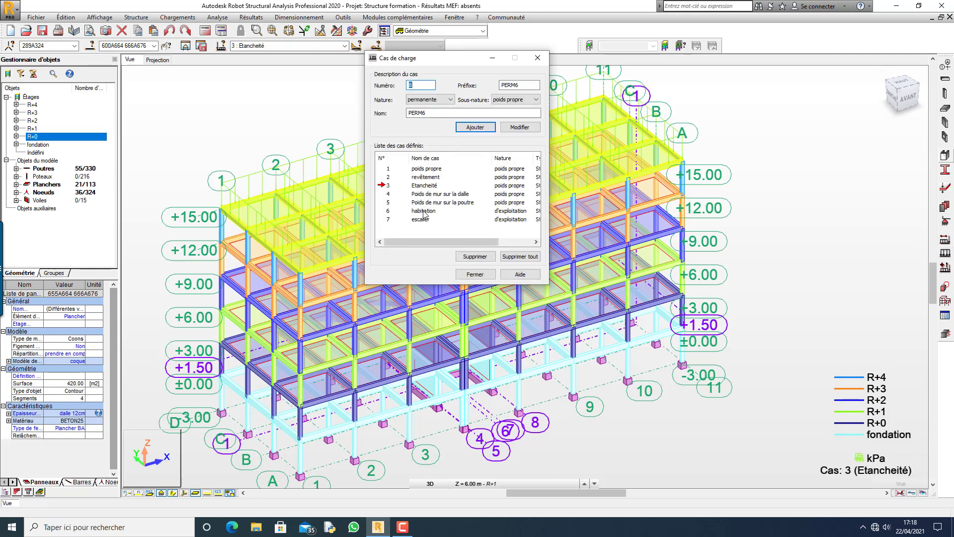
{"action": "left_click", "coordinate": [418, 219]}
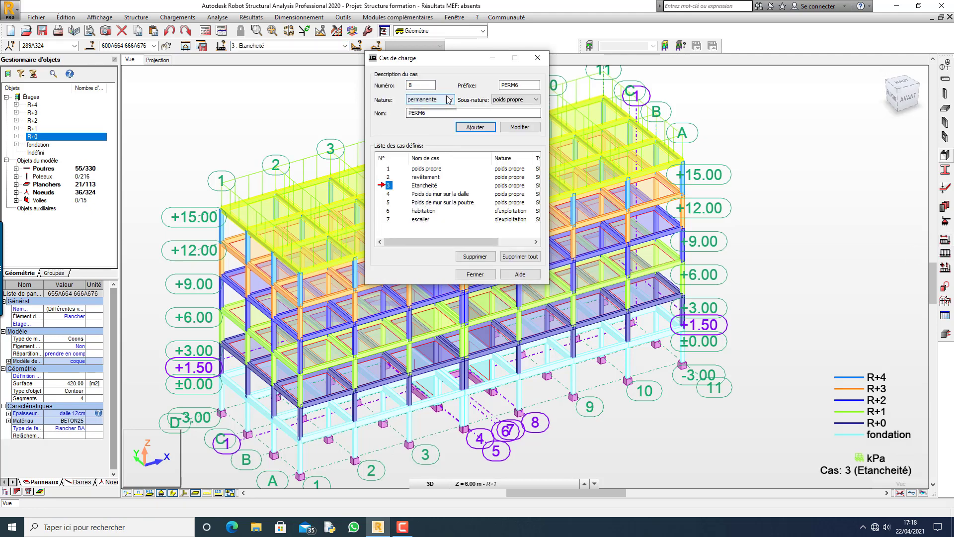
{"action": "left_click", "coordinate": [448, 101]}
{"action": "left_click", "coordinate": [440, 115]}
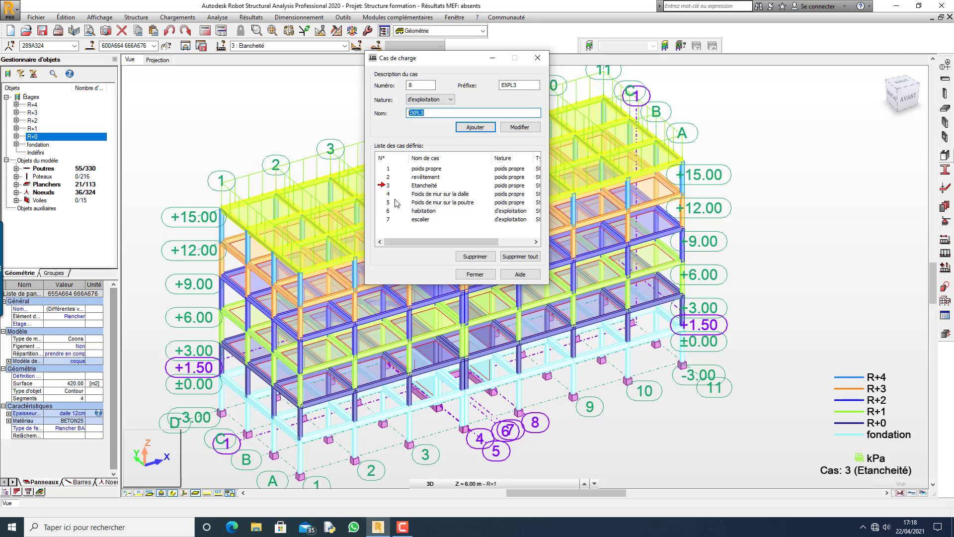
{"action": "type", "text": "Entretien"}
{"action": "left_click", "coordinate": [473, 128]}
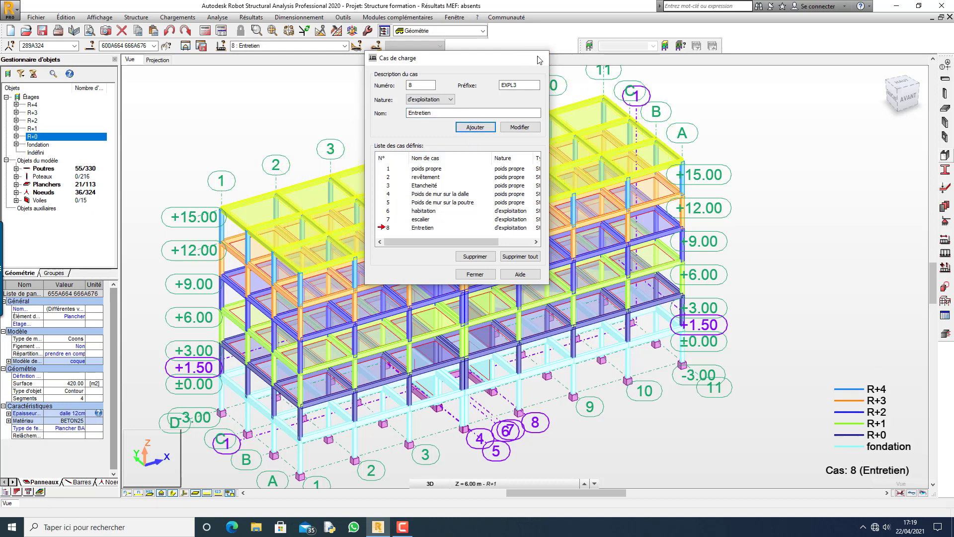
{"action": "left_click", "coordinate": [537, 59]}
In the "Entretien" case, apply a uniform surface load with a new Z value to the floor at level +15.00, then clear the selection.
{"action": "left_click", "coordinate": [281, 110]}
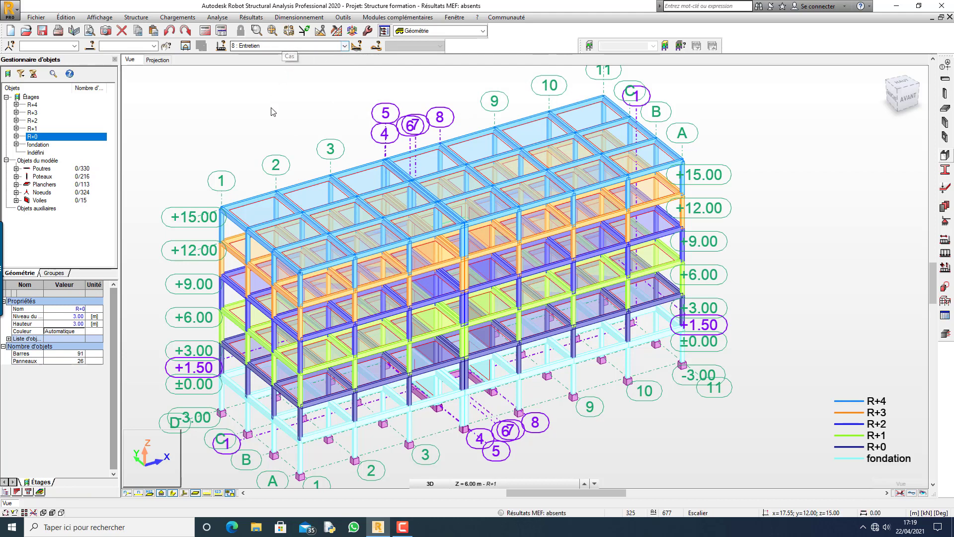
{"action": "left_click", "coordinate": [194, 216]}
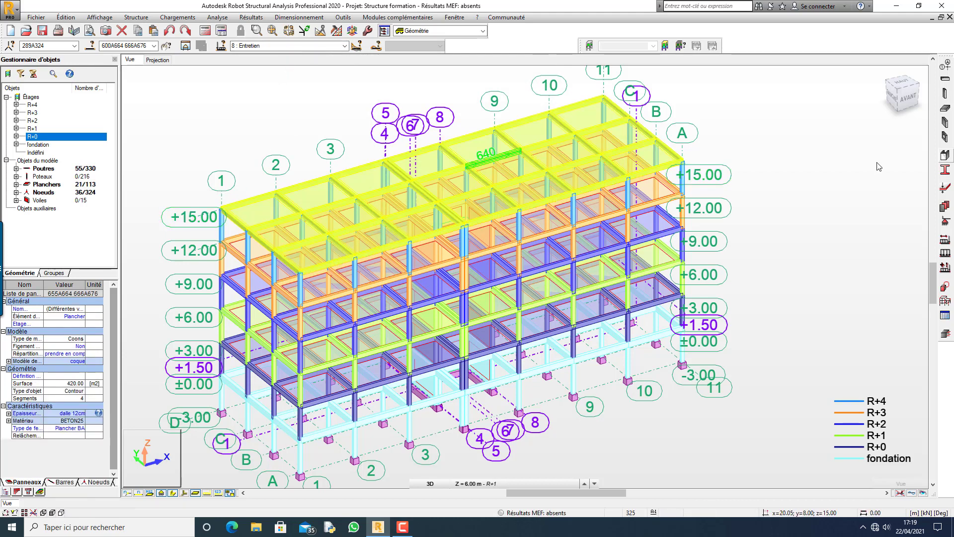
{"action": "left_click", "coordinate": [945, 253]}
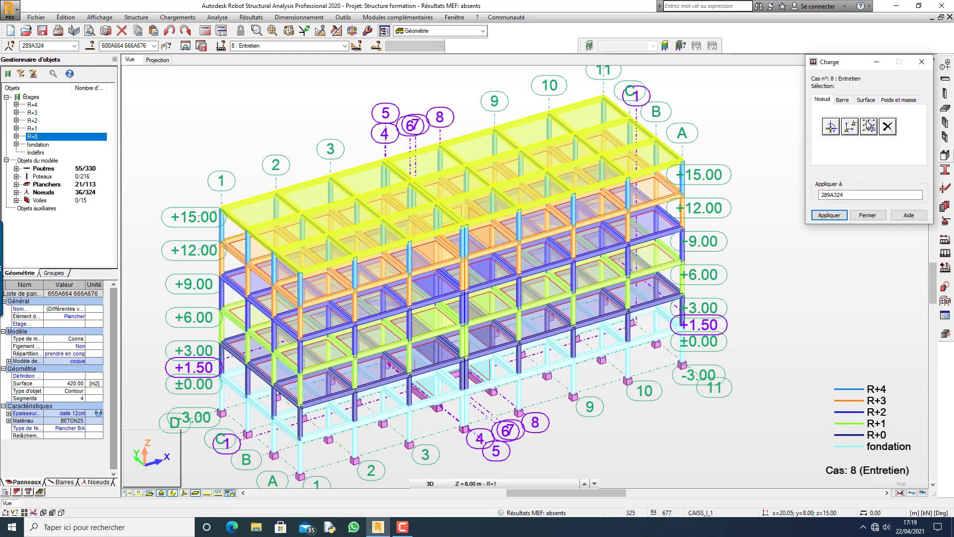
{"action": "left_click", "coordinate": [867, 100]}
{"action": "left_click", "coordinate": [833, 129]}
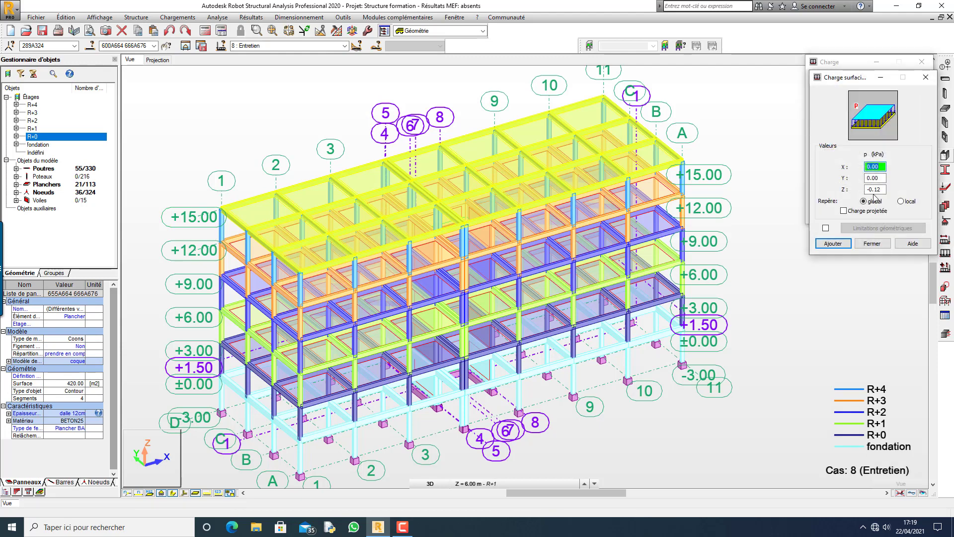
{"action": "left_click", "coordinate": [882, 192]}
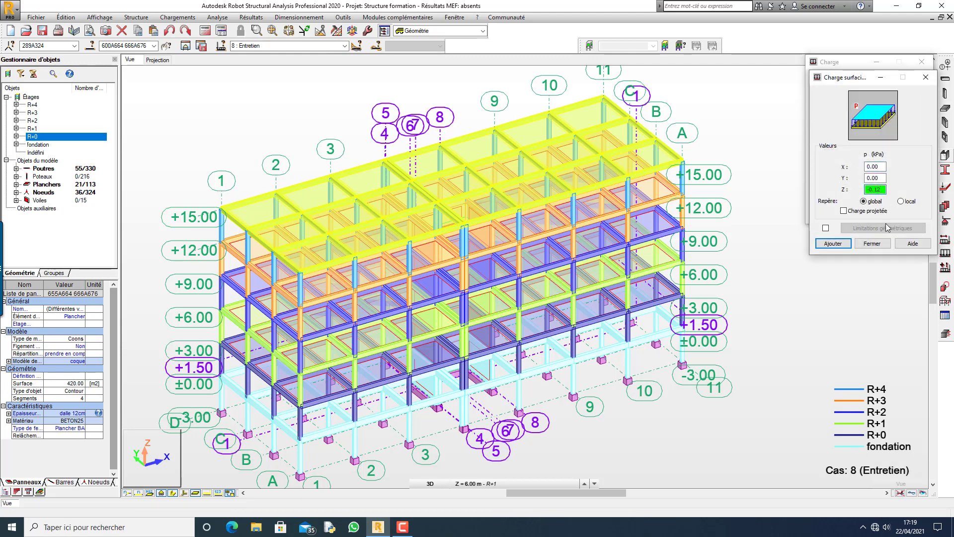
{"action": "key", "text": "BackSpace"}
{"action": "key", "text": "BackSpace"}
{"action": "left_click", "coordinate": [836, 244]}
{"action": "left_click", "coordinate": [829, 215]}
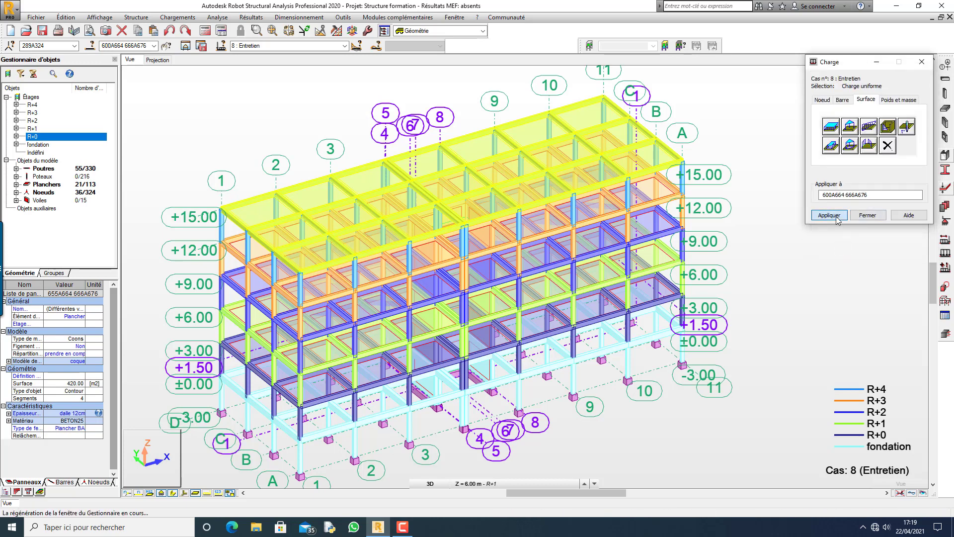
{"action": "left_click", "coordinate": [867, 216]}
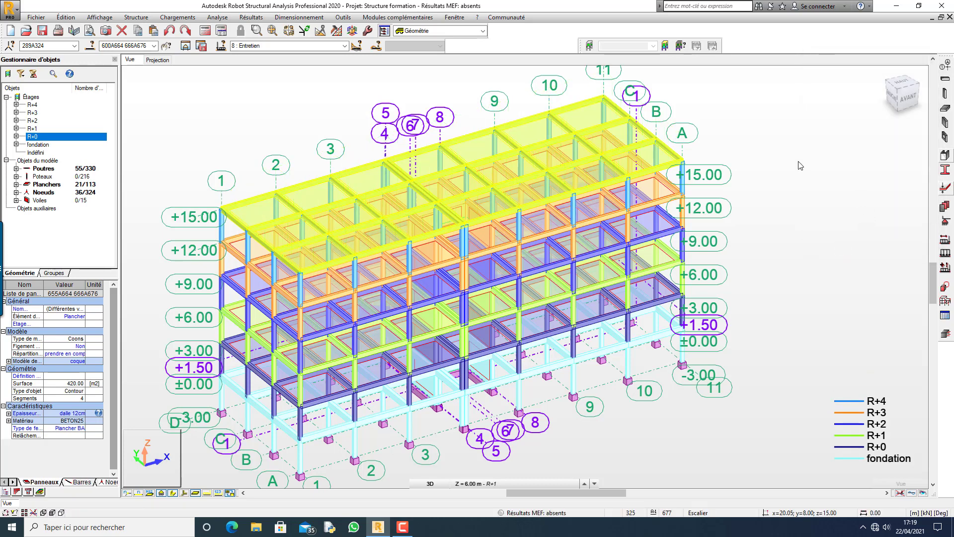
{"action": "left_click", "coordinate": [798, 163]}
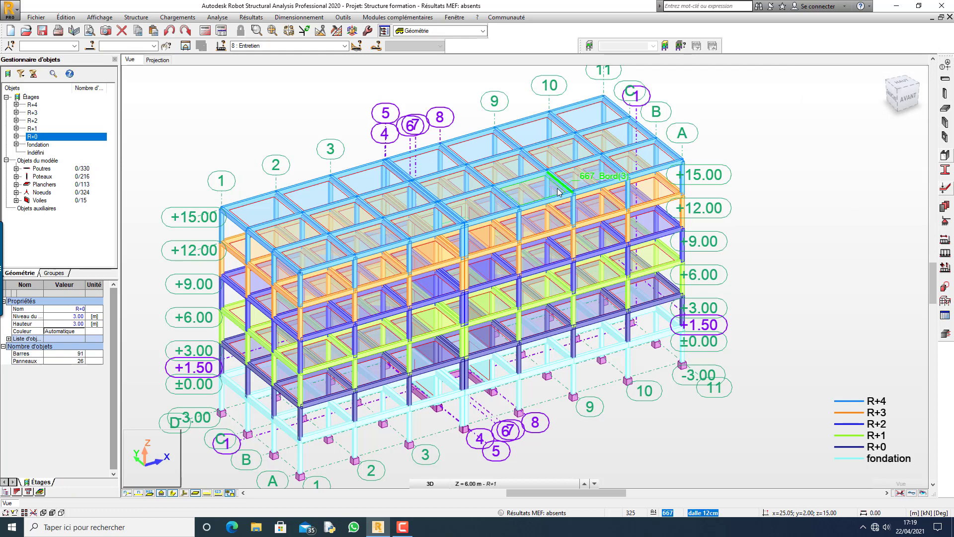
In the "habitation" case, apply a uniform surface load of -1.5 kPa in Z to the floors at levels +12.00, +9.00 and +6.00.
{"action": "left_click", "coordinate": [343, 46]}
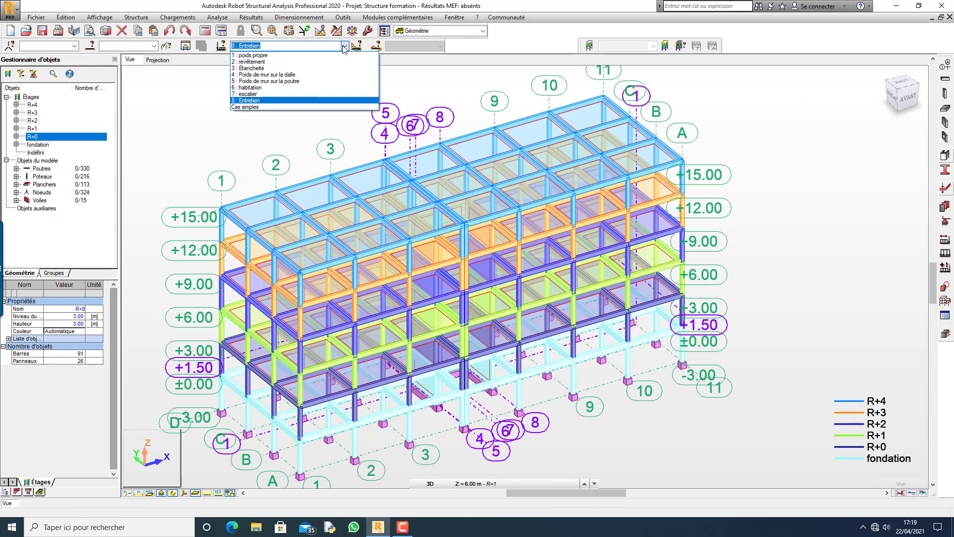
{"action": "left_click", "coordinate": [313, 87]}
{"action": "left_click", "coordinate": [288, 48]}
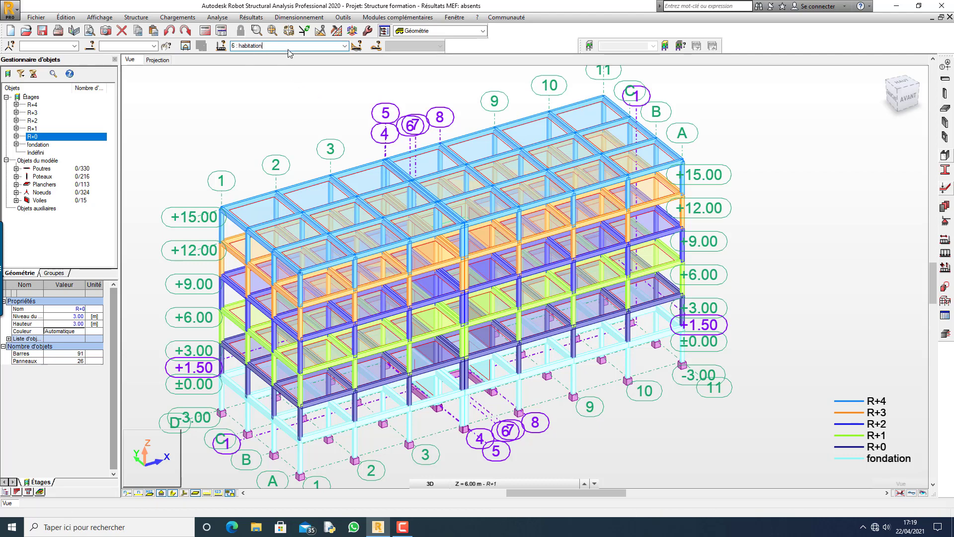
{"action": "left_click", "coordinate": [196, 251]}
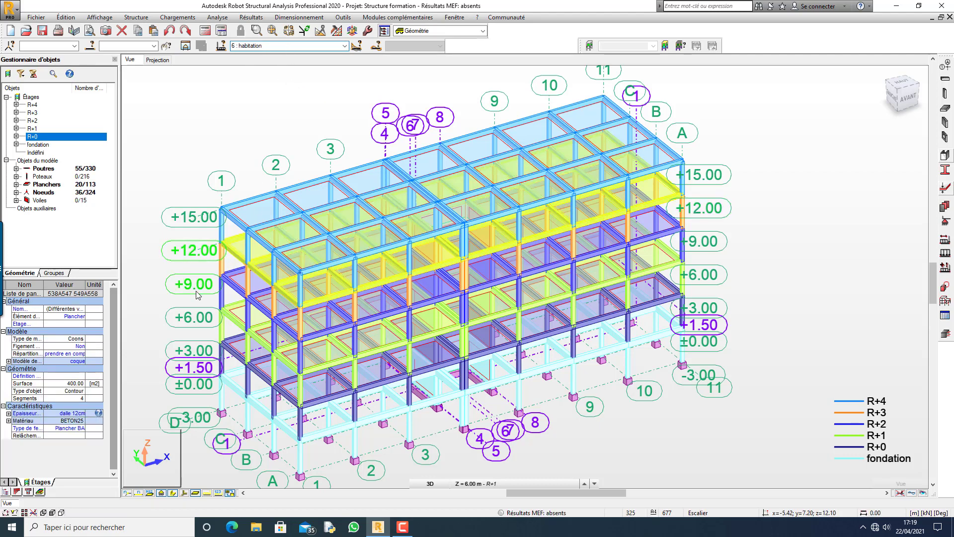
{"action": "left_click", "coordinate": [197, 293], "text": "ctrl"}
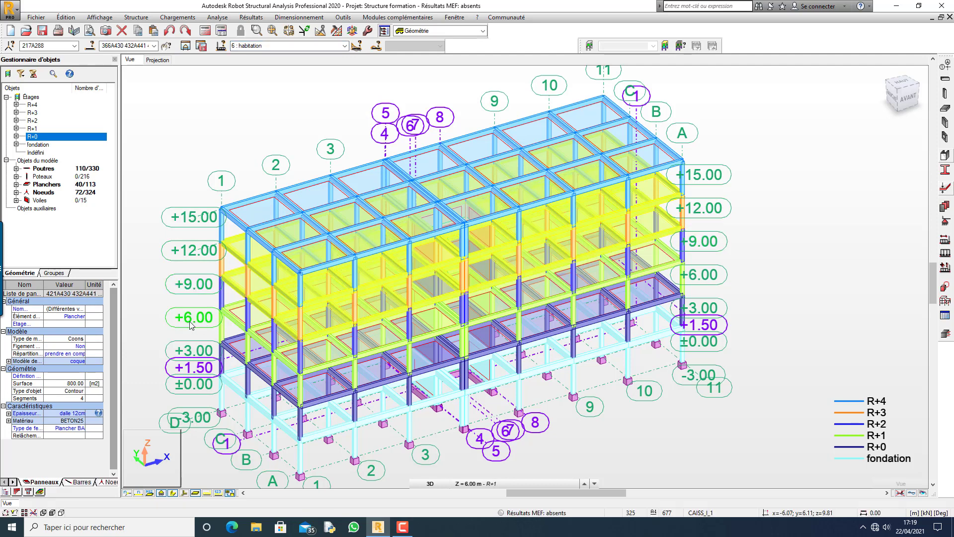
{"action": "left_click", "coordinate": [196, 318], "text": "ctrl"}
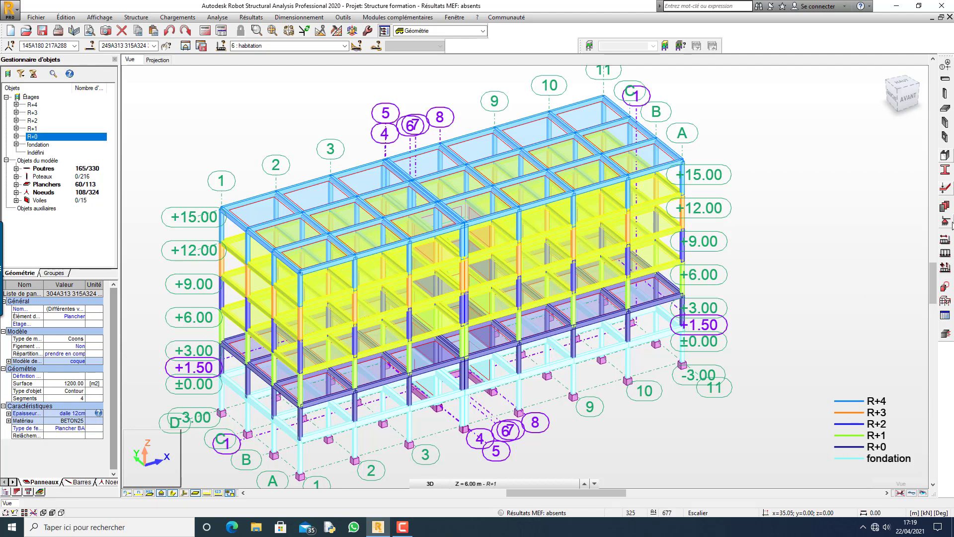
{"action": "left_click", "coordinate": [944, 238]}
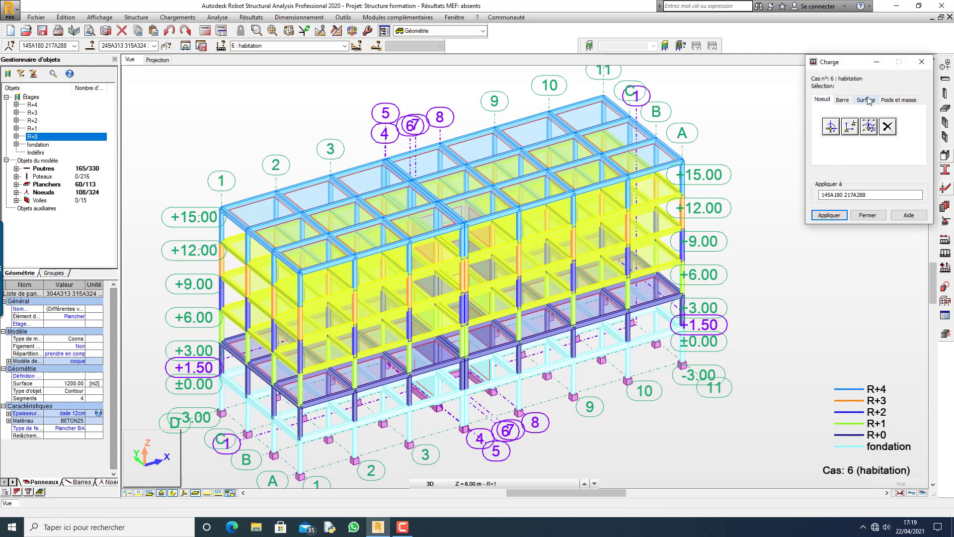
{"action": "left_click", "coordinate": [865, 100]}
{"action": "left_click", "coordinate": [825, 133]}
{"action": "left_click", "coordinate": [869, 191]}
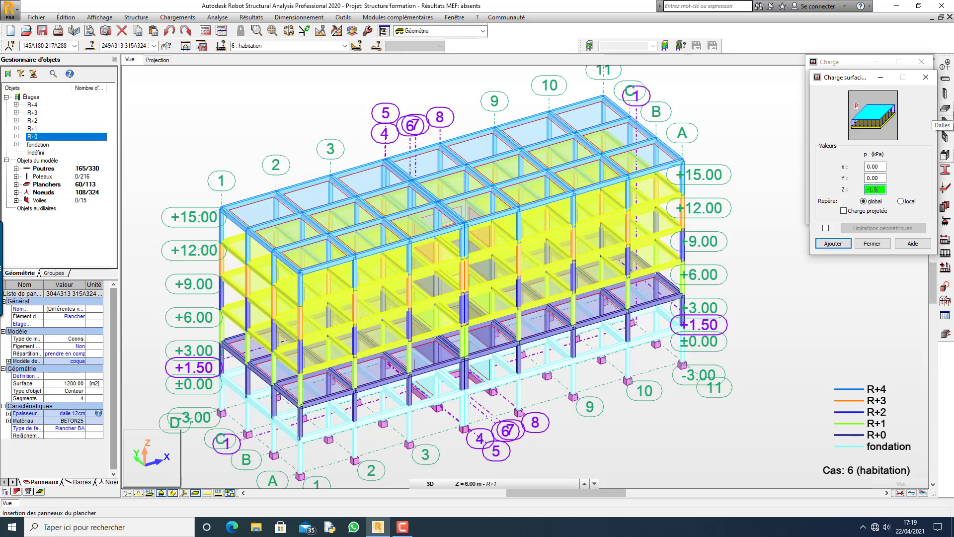
{"action": "left_click", "coordinate": [833, 243]}
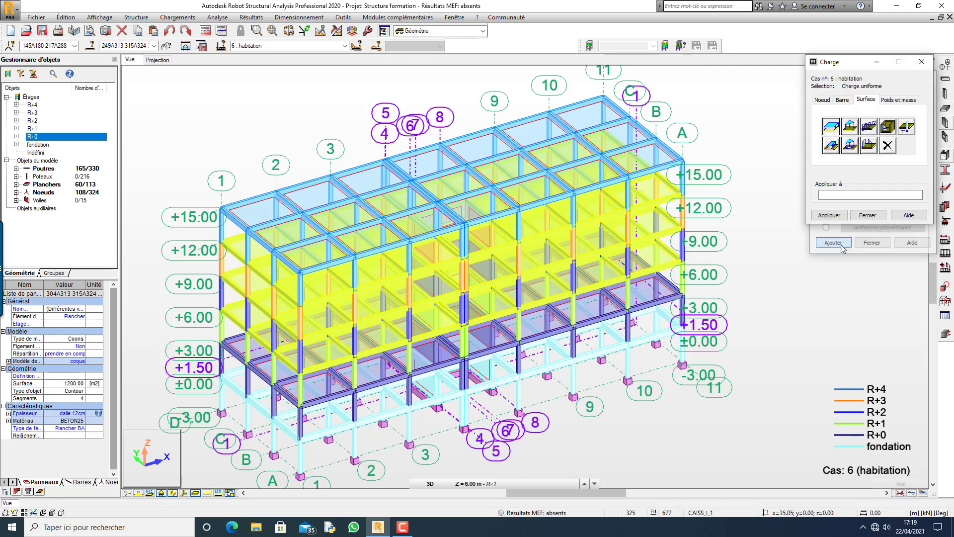
{"action": "left_click", "coordinate": [829, 214]}
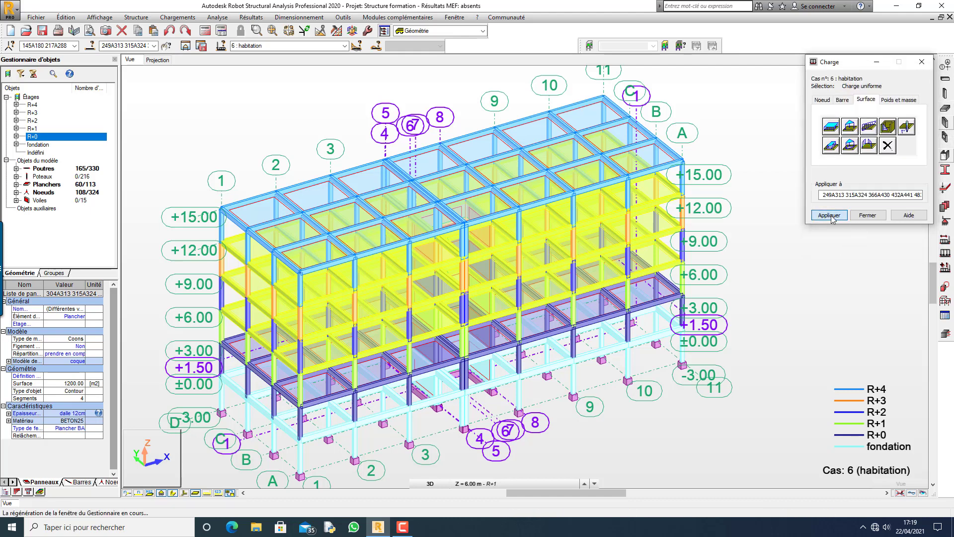
{"action": "left_click", "coordinate": [865, 215]}
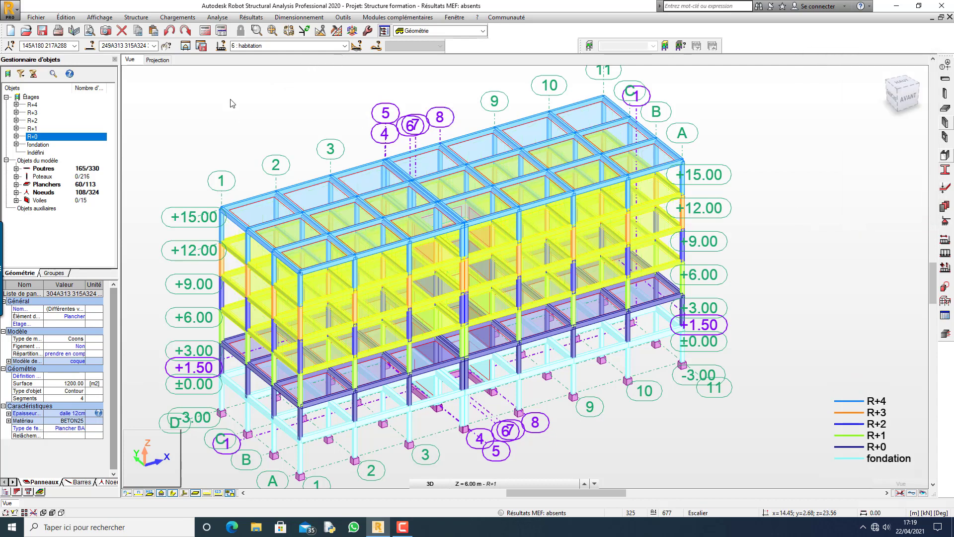
Select the floor at level +15.00 and make "Poids de mur sur la poutre" the active load case.
{"action": "left_click", "coordinate": [217, 142]}
{"action": "left_click", "coordinate": [196, 219]}
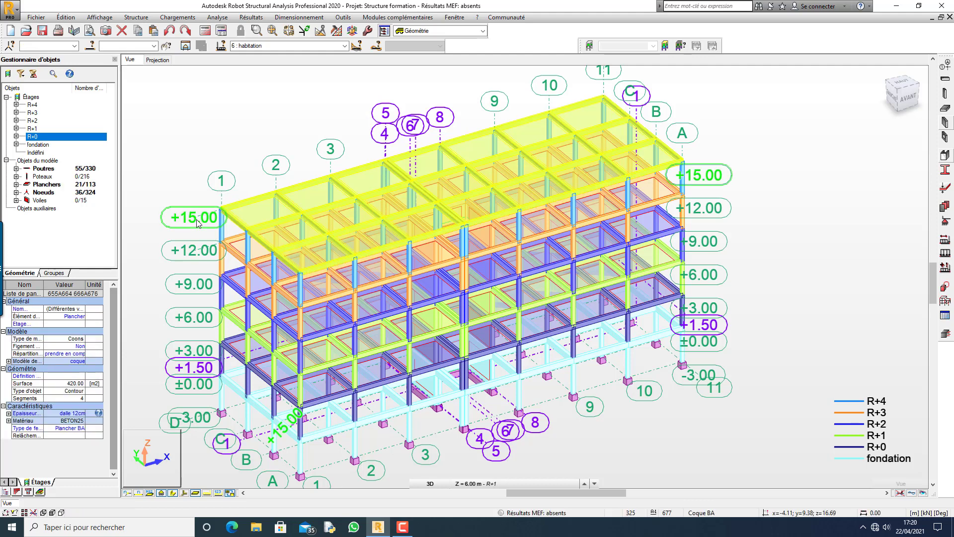
{"action": "left_click", "coordinate": [343, 46]}
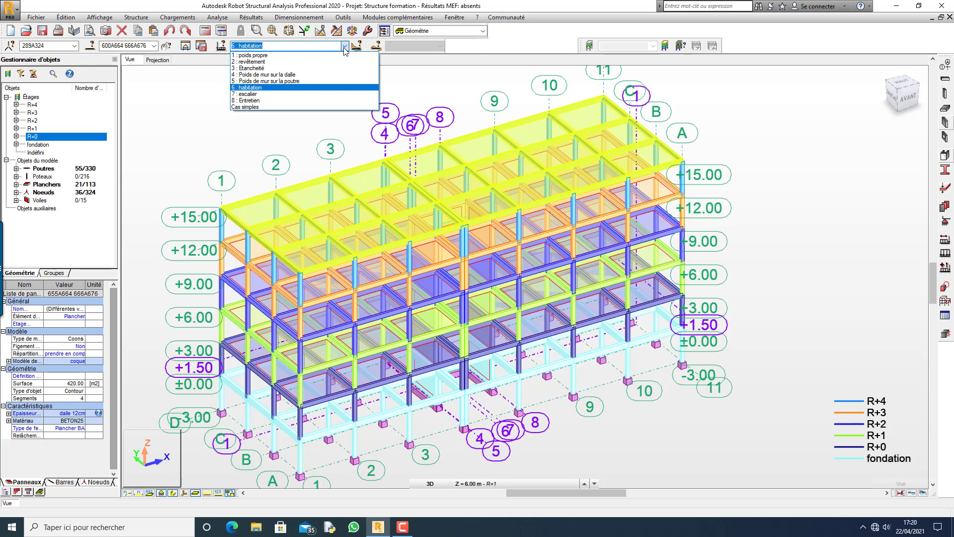
{"action": "left_click", "coordinate": [326, 81]}
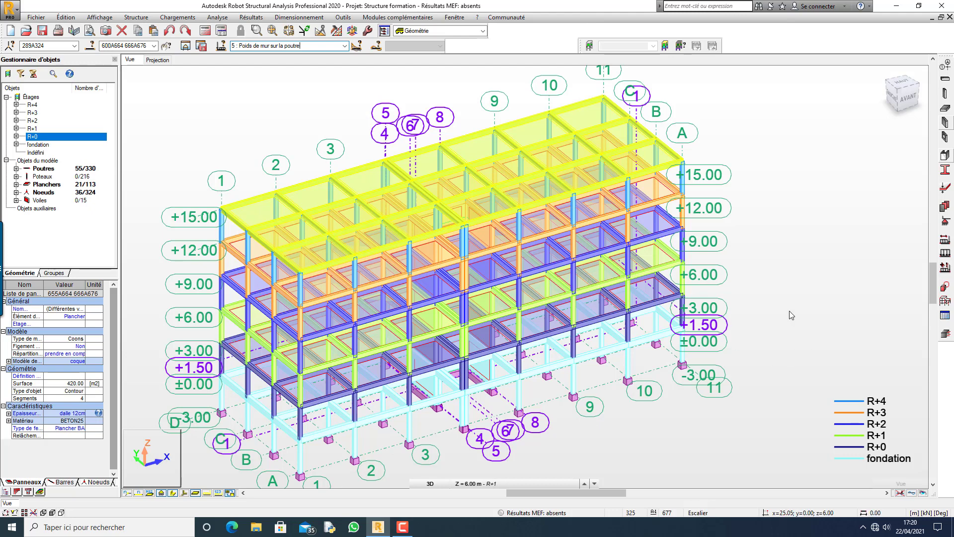
Start defining a uniform bar load and open the calculator for its Z value.
{"action": "left_click", "coordinate": [945, 252]}
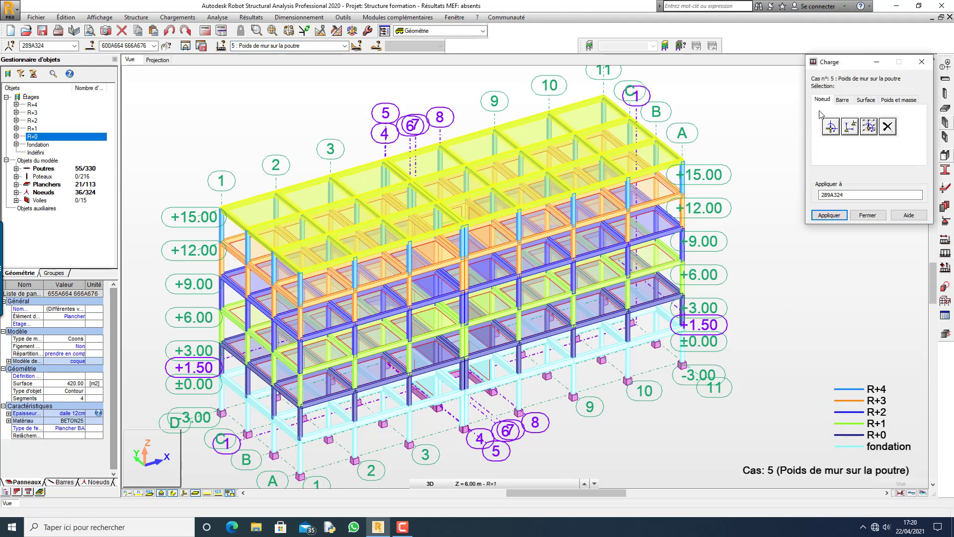
{"action": "left_click", "coordinate": [848, 103]}
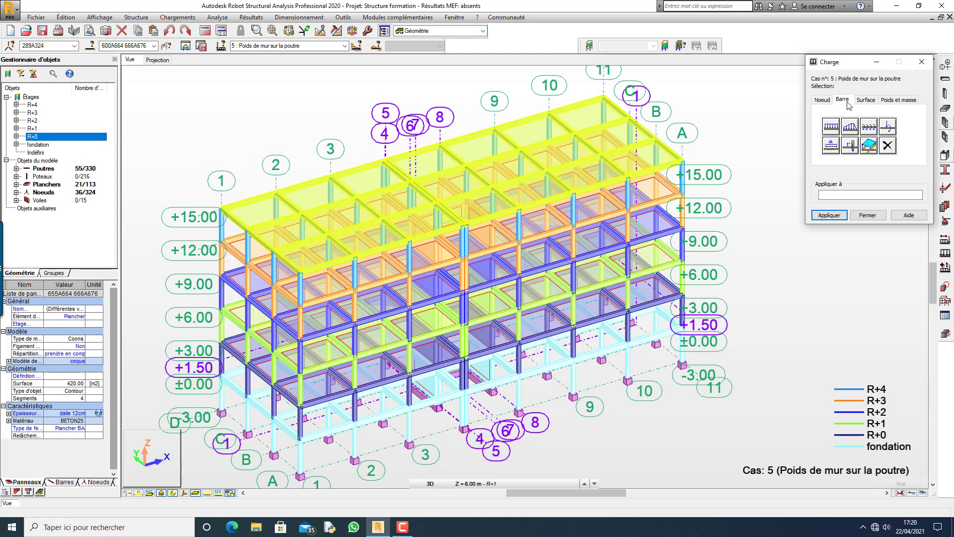
{"action": "left_click", "coordinate": [831, 131]}
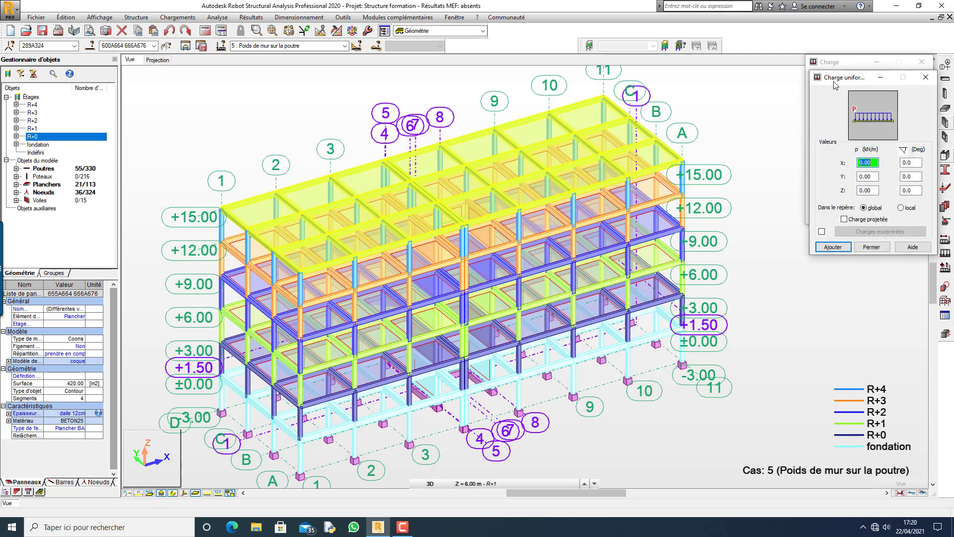
{"action": "left_click_drag", "start_coordinate": [836, 85], "coordinate": [605, 112]}
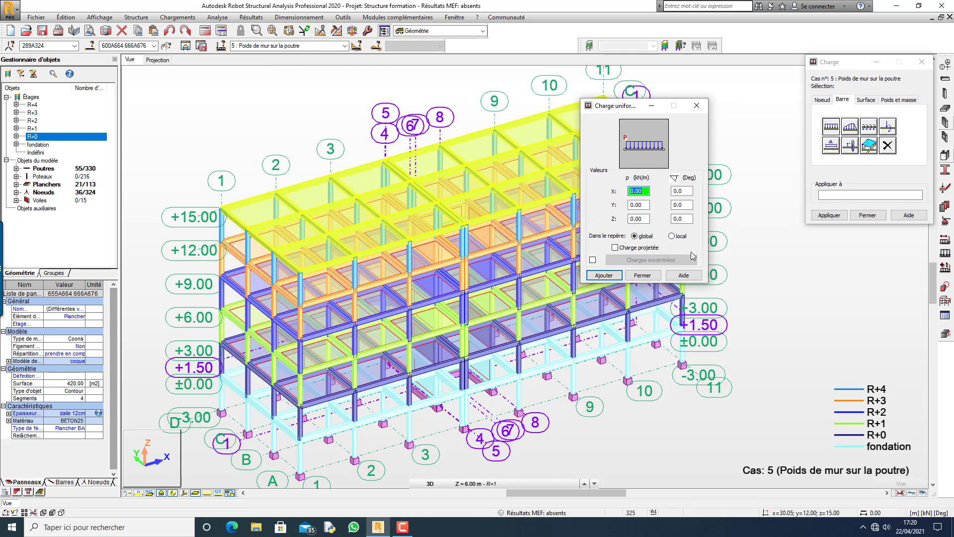
{"action": "double_click", "coordinate": [643, 219]}
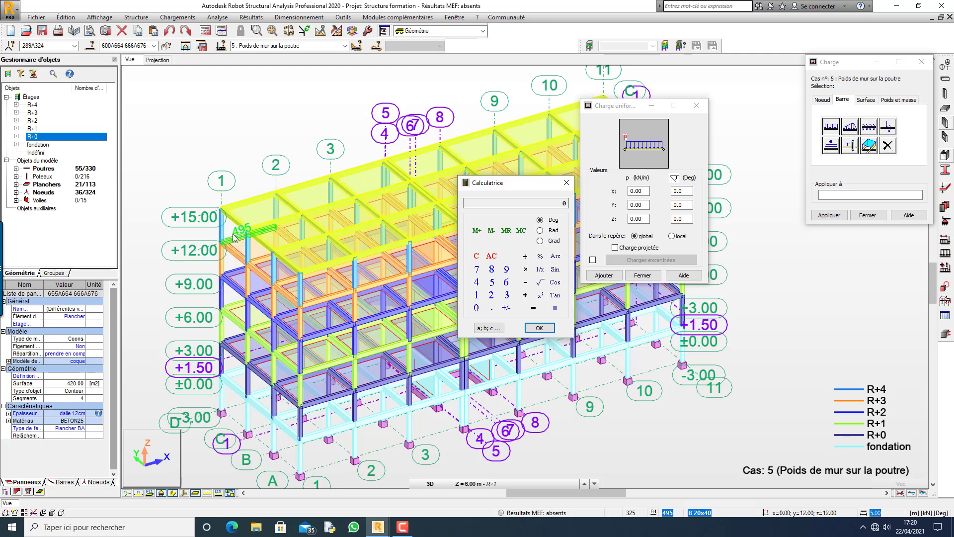
Try to calculate 9 × 0.28 × 0.15 for the uniform bar load's Z value.
{"action": "scroll", "coordinate": [223, 238], "scroll_direction": "up", "scroll_amount": 2}
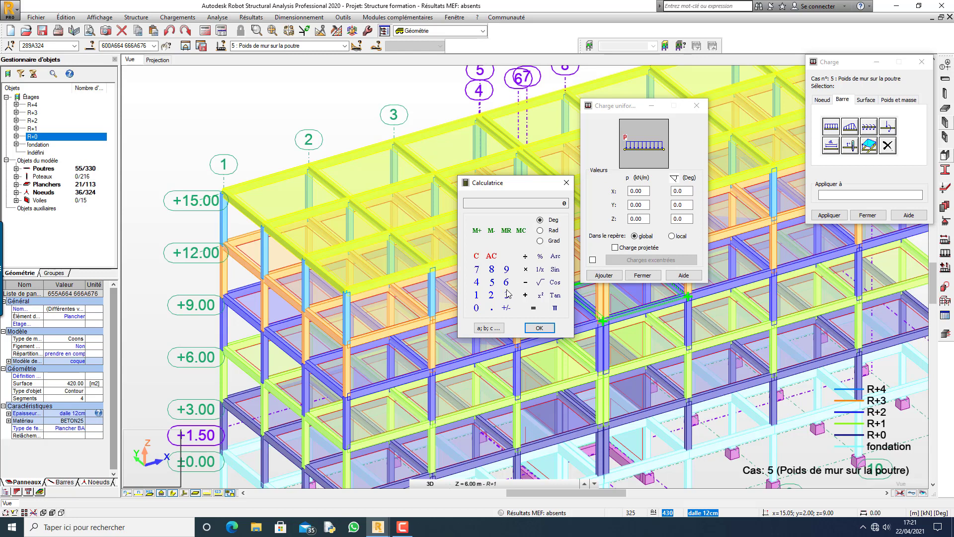
{"action": "left_click", "coordinate": [508, 271]}
{"action": "left_click", "coordinate": [476, 308]}
{"action": "left_click", "coordinate": [491, 308]}
{"action": "left_click", "coordinate": [491, 295]}
{"action": "left_click", "coordinate": [493, 270]}
{"action": "left_click", "coordinate": [526, 270]}
{"action": "left_click", "coordinate": [476, 308]}
{"action": "left_click", "coordinate": [492, 309]}
{"action": "left_click", "coordinate": [476, 295]}
{"action": "left_click", "coordinate": [492, 282]}
{"action": "left_click", "coordinate": [537, 329]}
Recalculate 9 × 0.28 × 0.15, use 0.378 kN/m as the bar load's Z value and add the load.
{"action": "left_click", "coordinate": [507, 270]}
{"action": "left_click", "coordinate": [476, 309]}
{"action": "left_click", "coordinate": [491, 308]}
{"action": "left_click", "coordinate": [492, 295]}
{"action": "left_click", "coordinate": [492, 269]}
{"action": "left_click", "coordinate": [477, 309]}
{"action": "left_click", "coordinate": [491, 308]}
{"action": "left_click", "coordinate": [477, 295]}
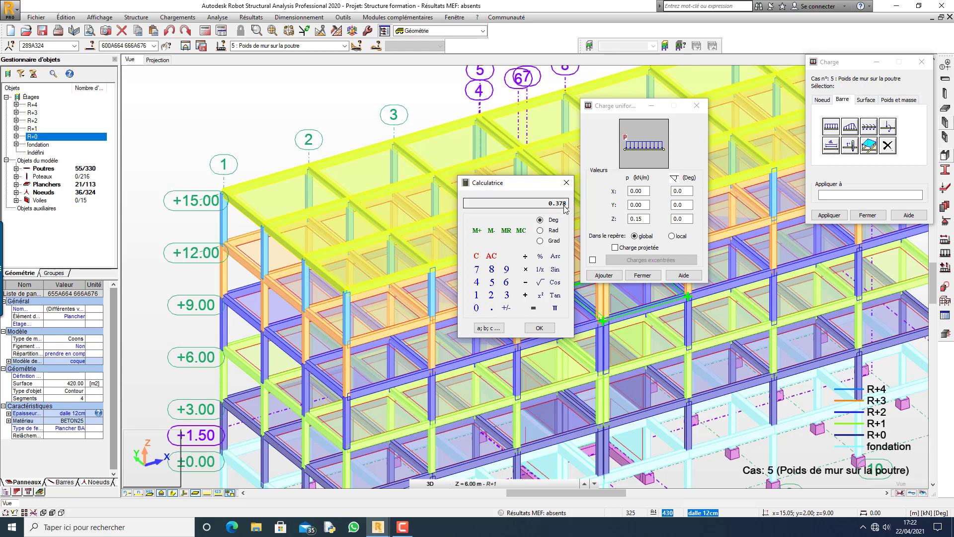
{"action": "left_click", "coordinate": [539, 328]}
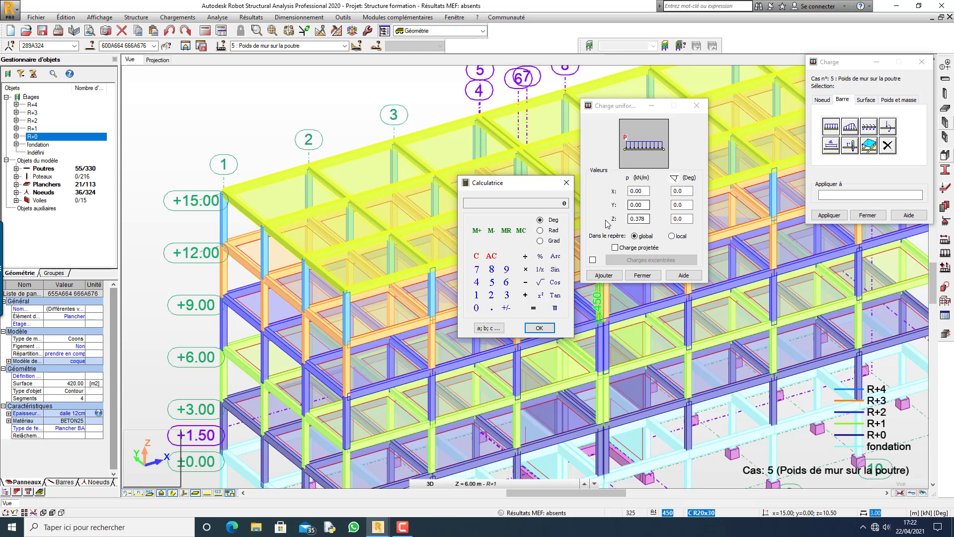
{"action": "left_click", "coordinate": [566, 183]}
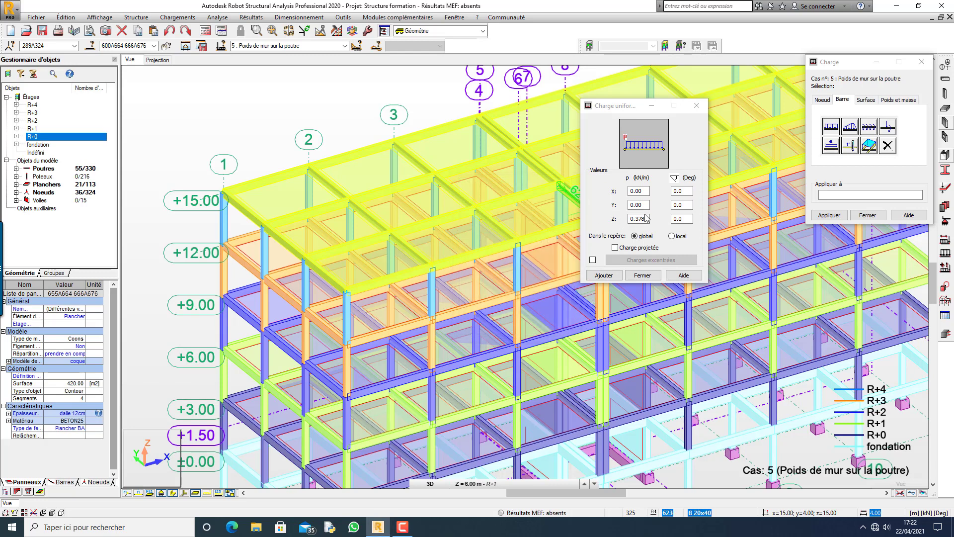
{"action": "left_click", "coordinate": [605, 276]}
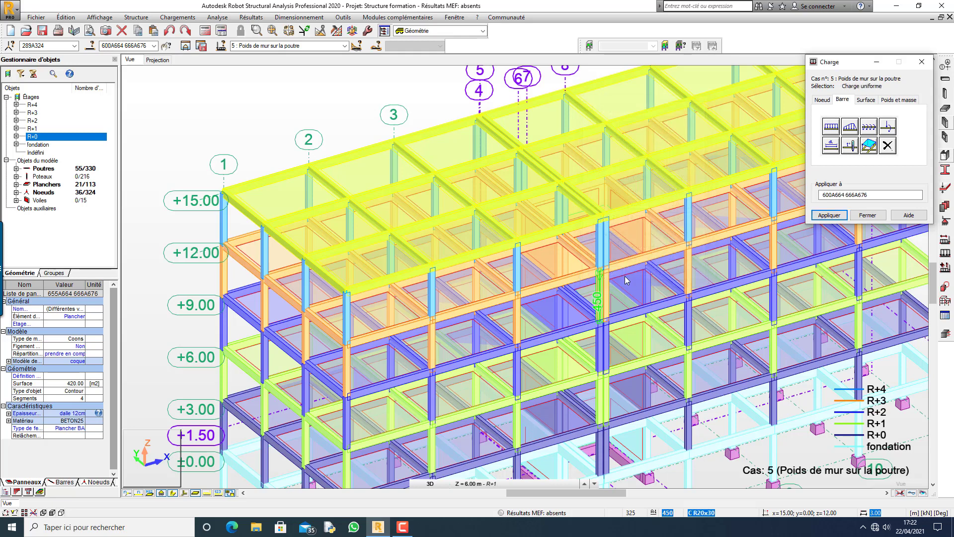
Clear the current selection and select all bars with the sections B 20x40 and B 30x50.
{"action": "left_click", "coordinate": [874, 195]}
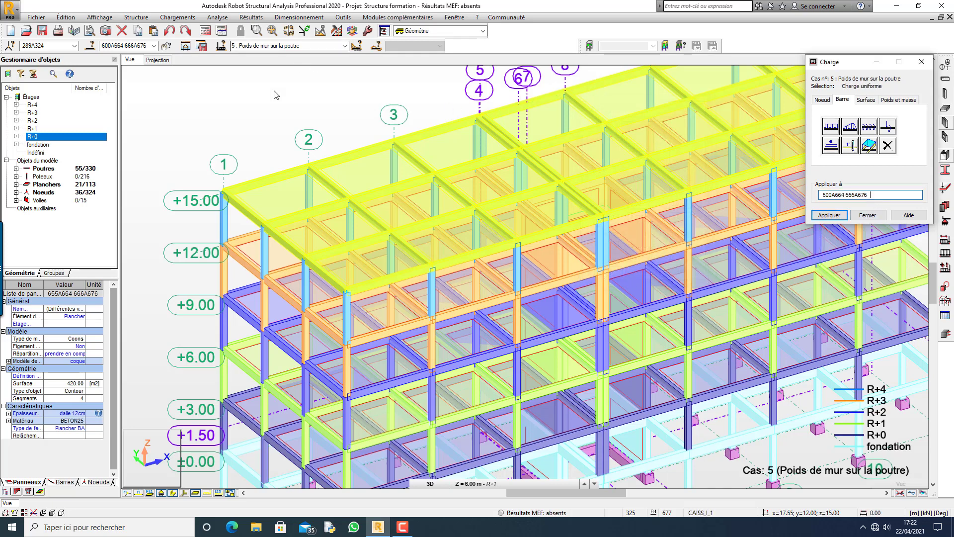
{"action": "right_click", "coordinate": [210, 92]}
{"action": "left_click", "coordinate": [276, 107]}
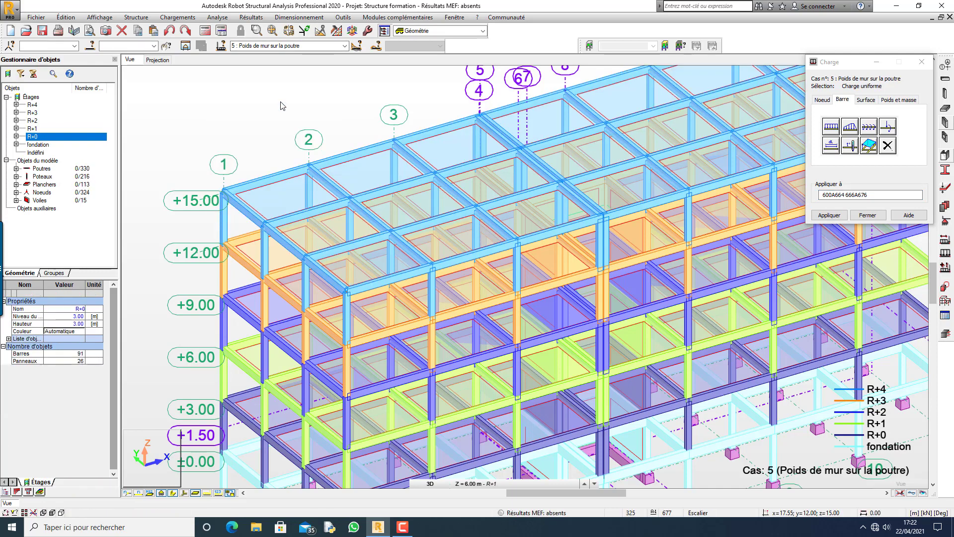
{"action": "scroll", "coordinate": [419, 308], "scroll_direction": "down", "scroll_amount": 3}
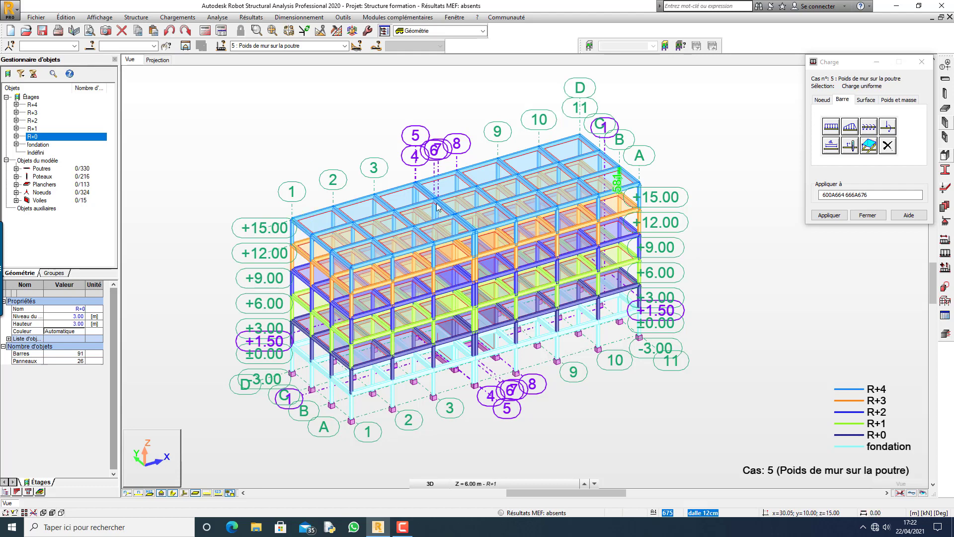
{"action": "left_click", "coordinate": [90, 47]}
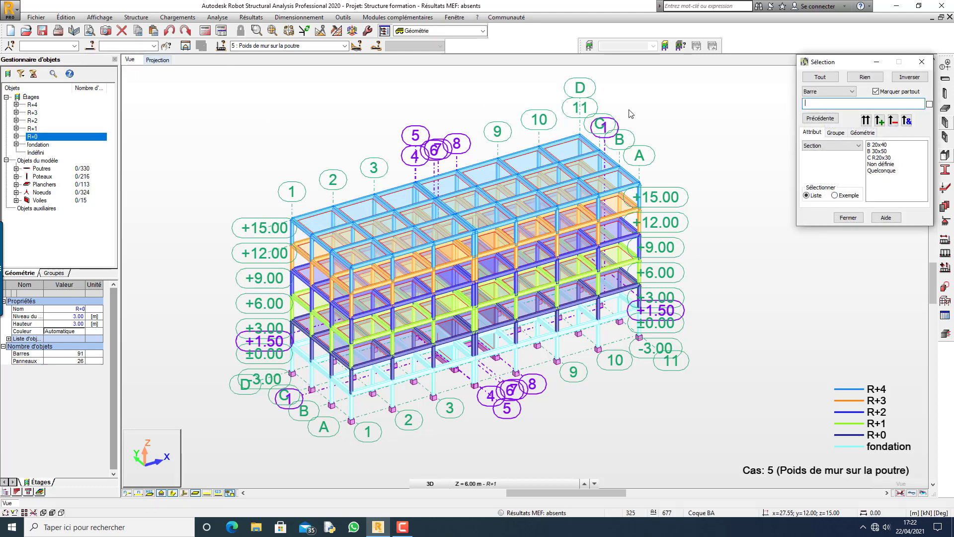
{"action": "left_click", "coordinate": [883, 151]}
{"action": "left_click", "coordinate": [882, 145], "text": "ctrl"}
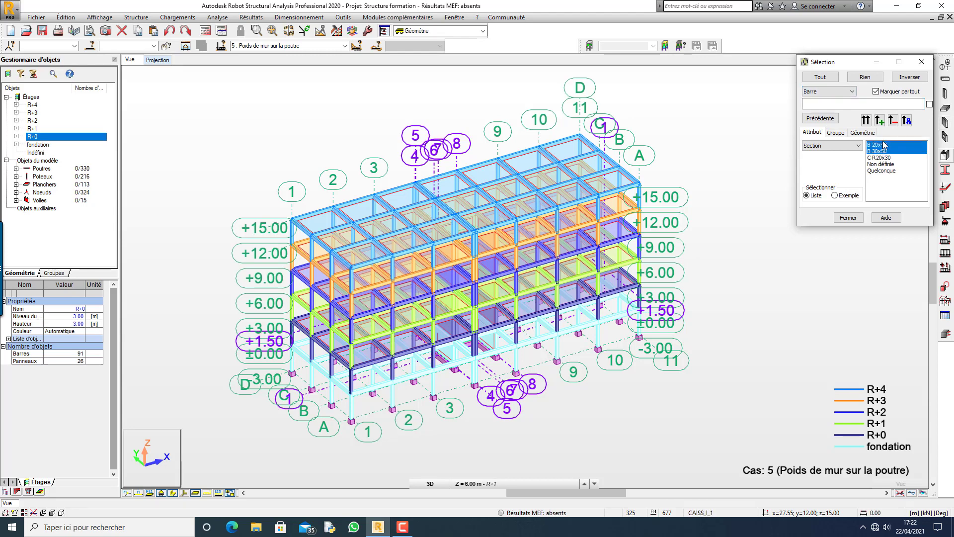
{"action": "left_click", "coordinate": [866, 121]}
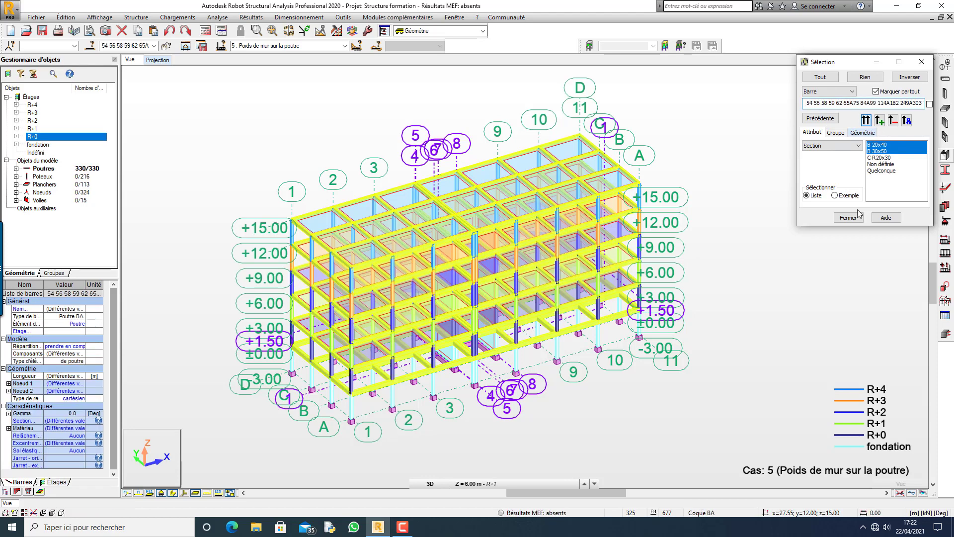
Remove the beams at Z = 15.00 from the selection using the geometric limits.
{"action": "left_click", "coordinate": [862, 133]}
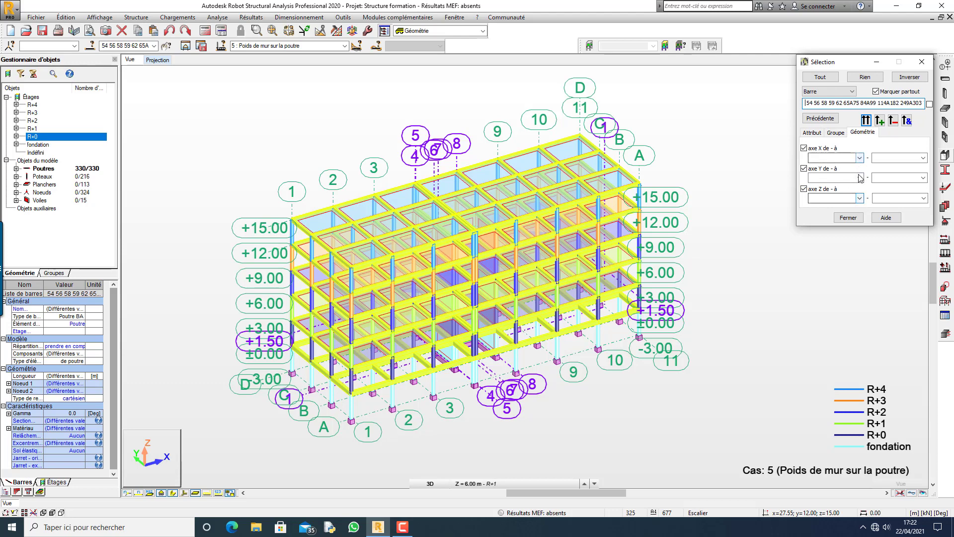
{"action": "left_click", "coordinate": [860, 199]}
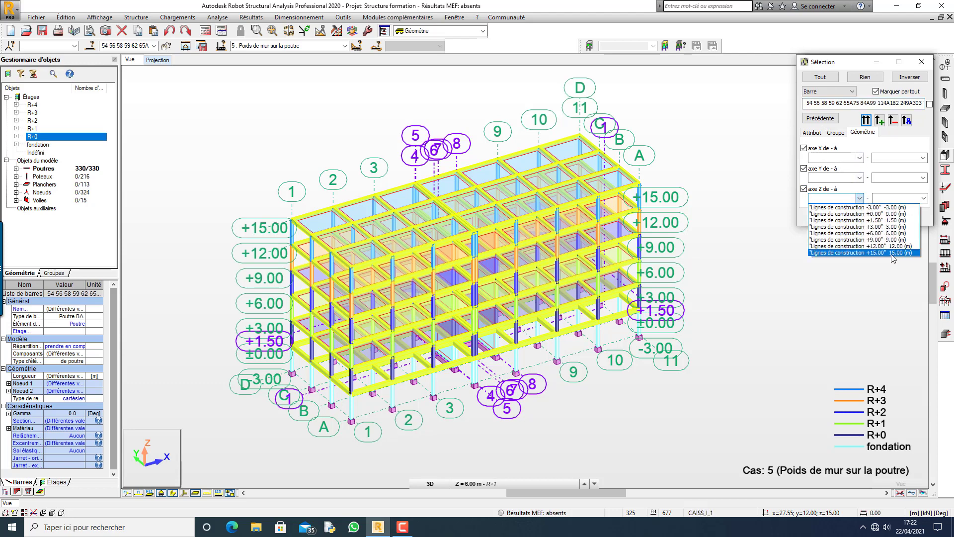
{"action": "left_click", "coordinate": [889, 245]}
{"action": "left_click", "coordinate": [922, 199]}
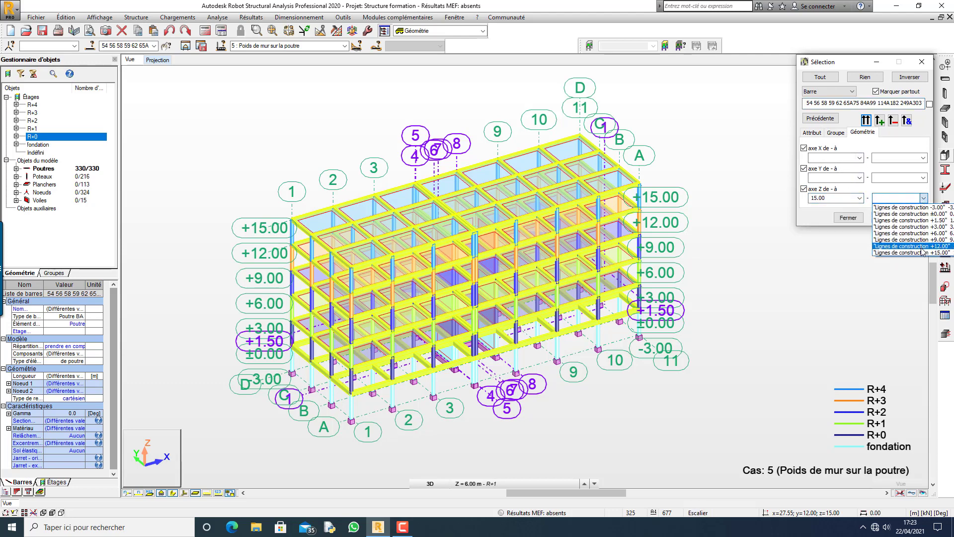
{"action": "left_click", "coordinate": [899, 252]}
{"action": "left_click", "coordinate": [895, 121]}
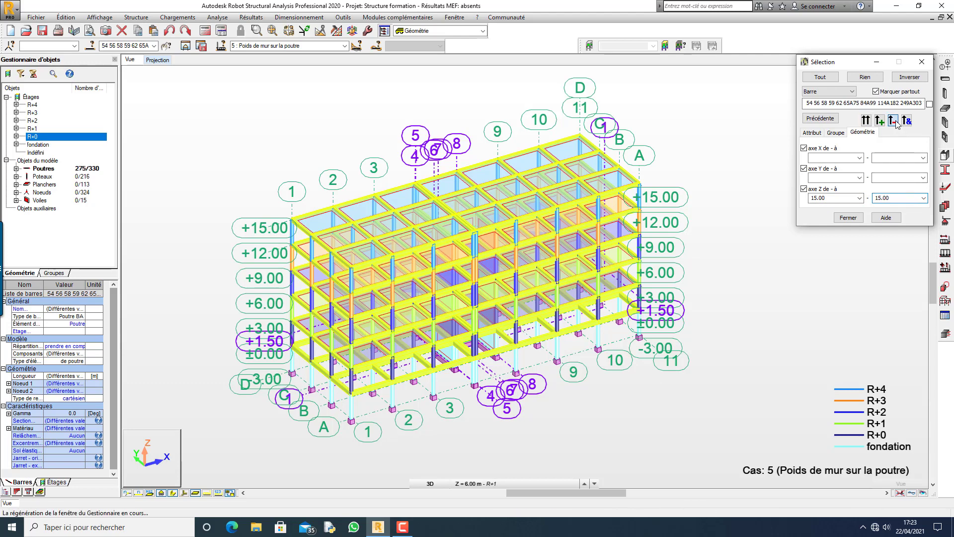
{"action": "left_click", "coordinate": [859, 219]}
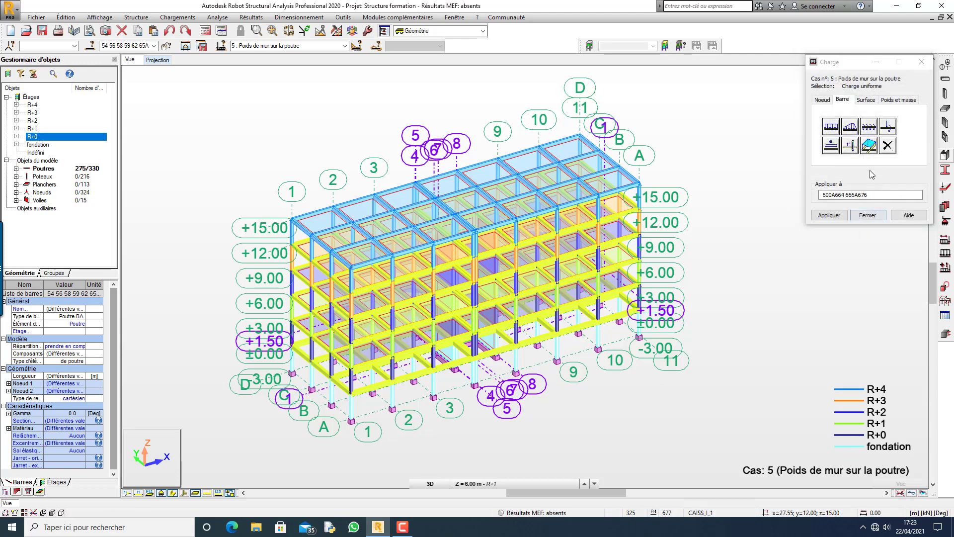
Apply the uniform wall load to the selected beams below the top level.
{"action": "left_click", "coordinate": [870, 195]}
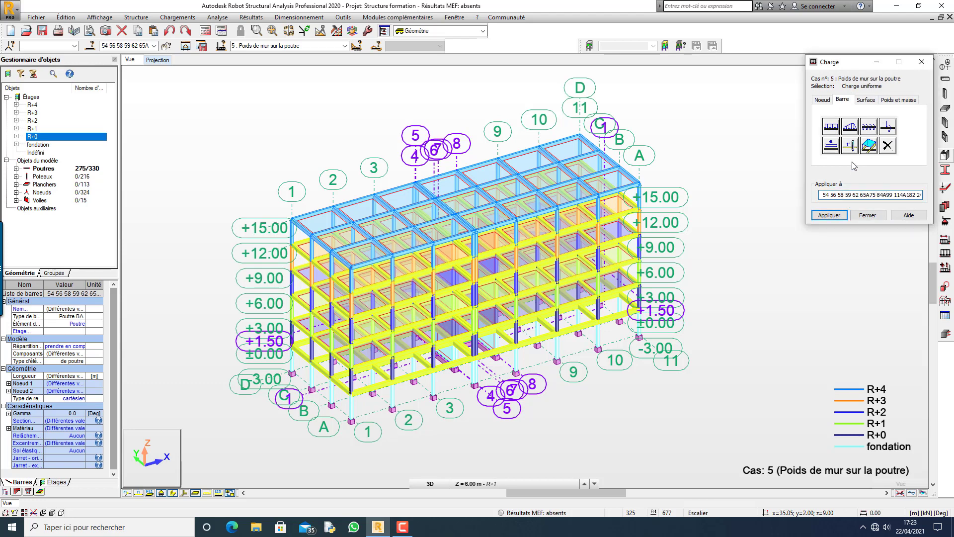
{"action": "left_click", "coordinate": [829, 215]}
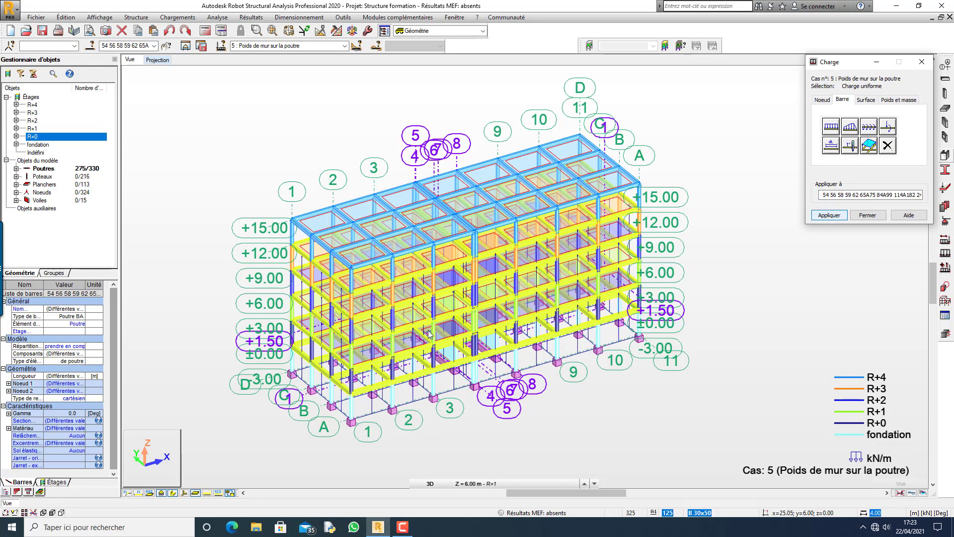
{"action": "scroll", "coordinate": [366, 321], "scroll_direction": "up", "scroll_amount": 5}
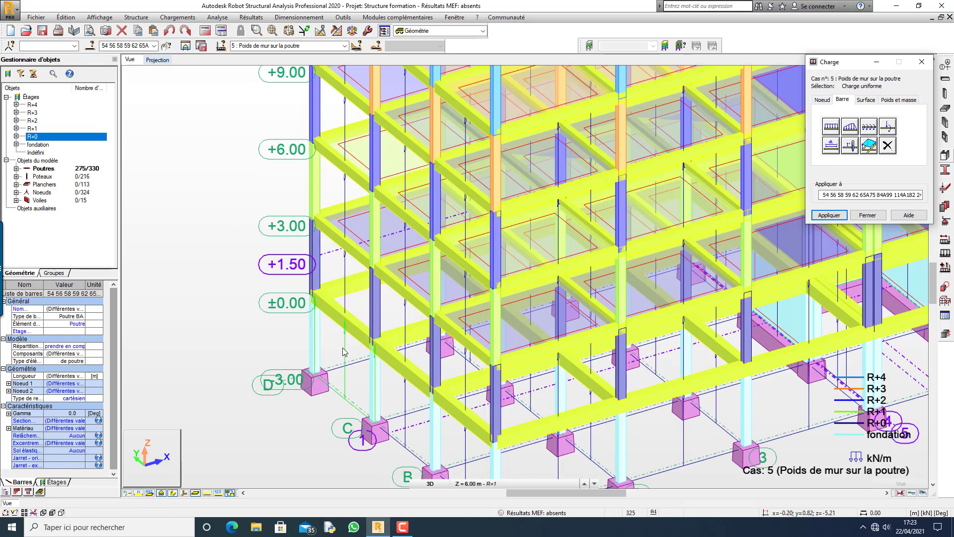
{"action": "scroll", "coordinate": [360, 313], "scroll_direction": "up", "scroll_amount": 4}
{"action": "scroll", "coordinate": [353, 304], "scroll_direction": "down", "scroll_amount": 5}
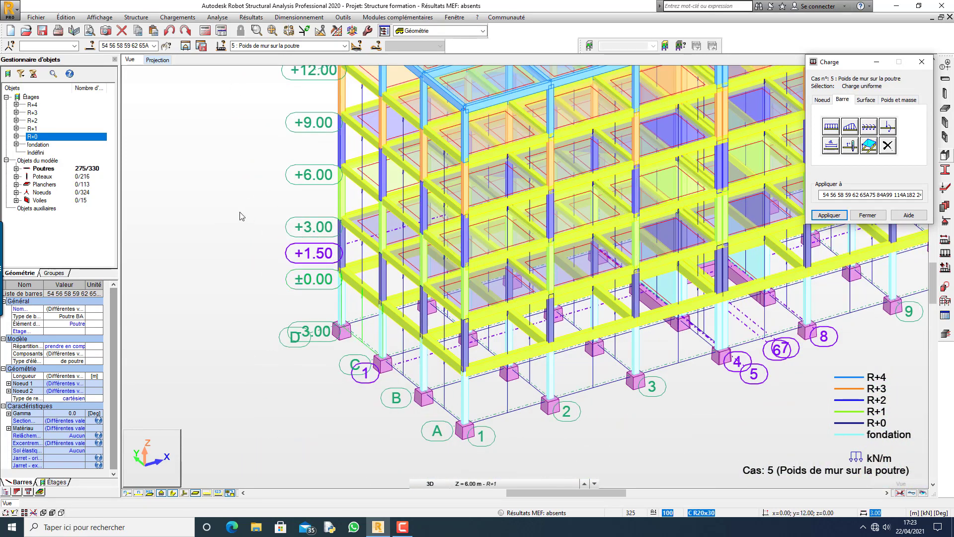
{"action": "scroll", "coordinate": [268, 315], "scroll_direction": "down", "scroll_amount": 3}
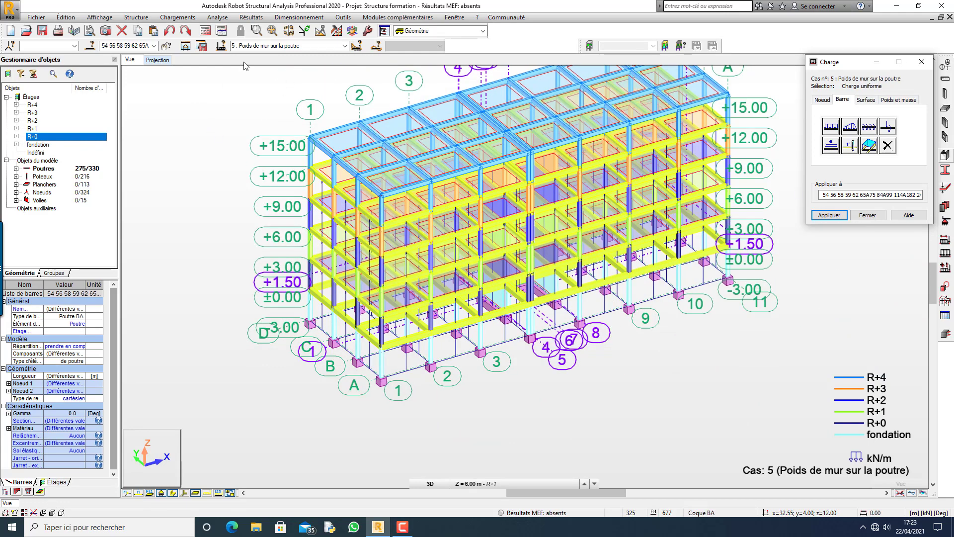
In the loads table, widen the case column and set PZ of the "Poids de mur sur la poutre" load to -0.38.
{"action": "left_click", "coordinate": [175, 19]}
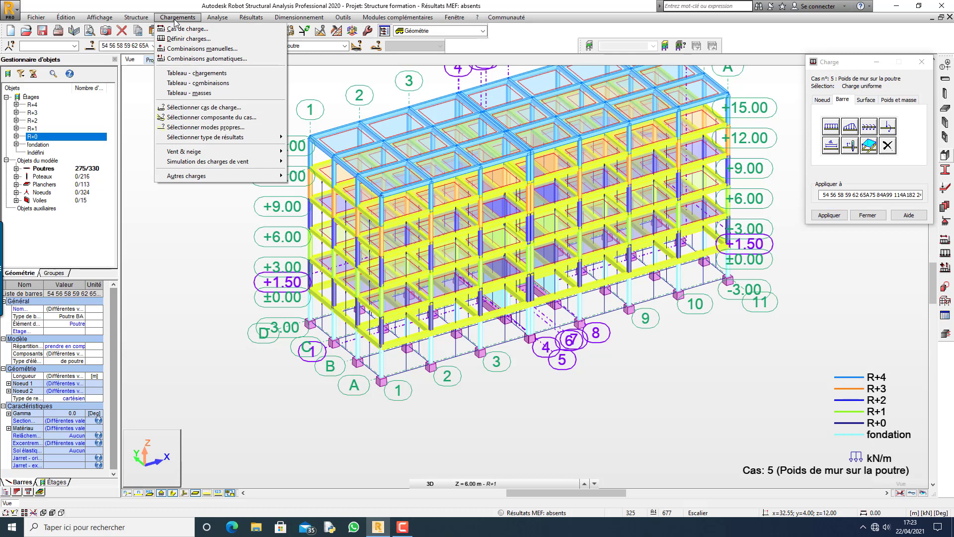
{"action": "left_click", "coordinate": [198, 73]}
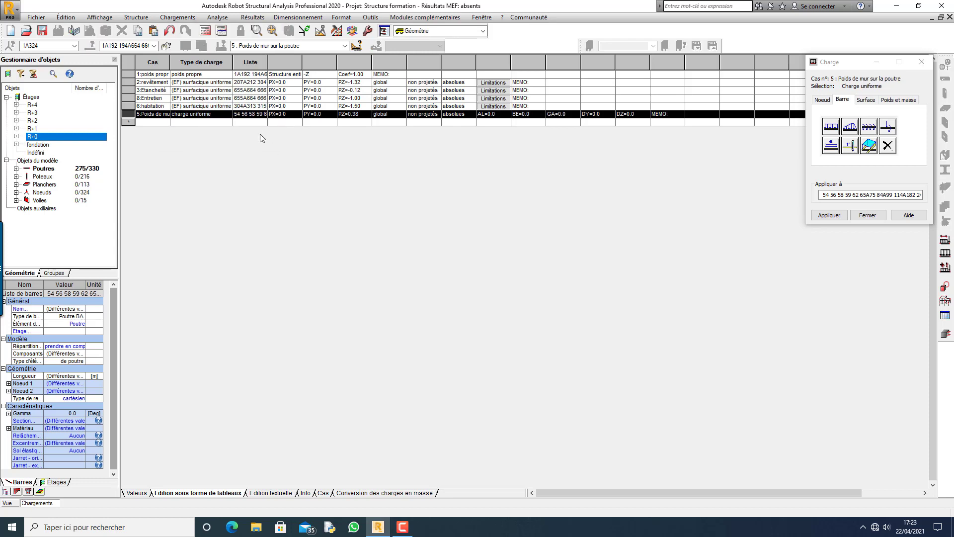
{"action": "left_click_drag", "start_coordinate": [170, 59], "coordinate": [184, 59]}
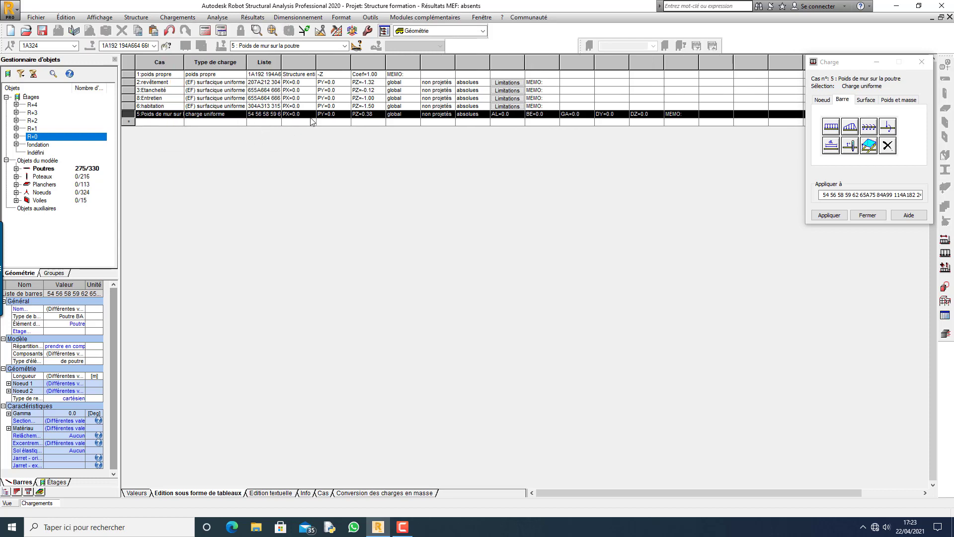
{"action": "left_click", "coordinate": [362, 116]}
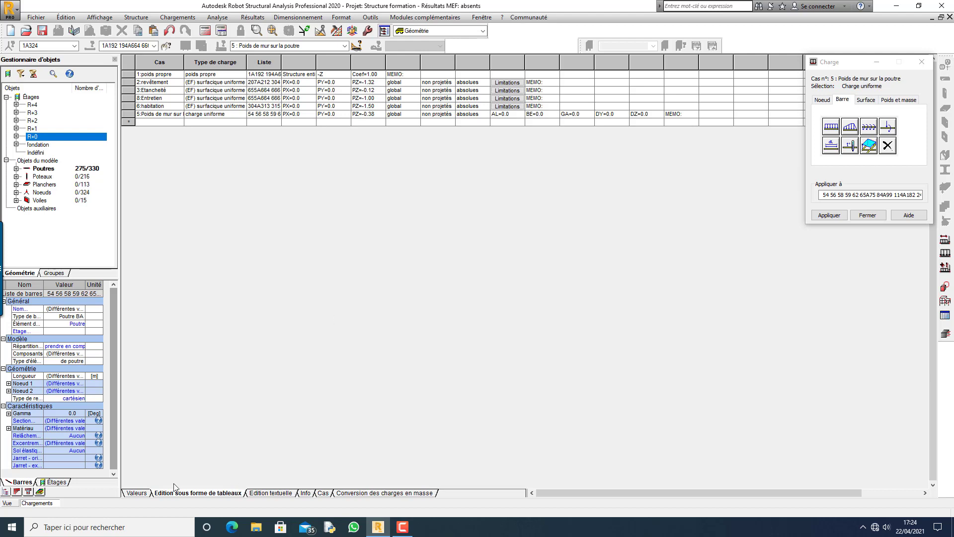
Return to the 3D model view and make "Poids de mur sur la dalle" the active load case.
{"action": "left_click", "coordinate": [15, 502]}
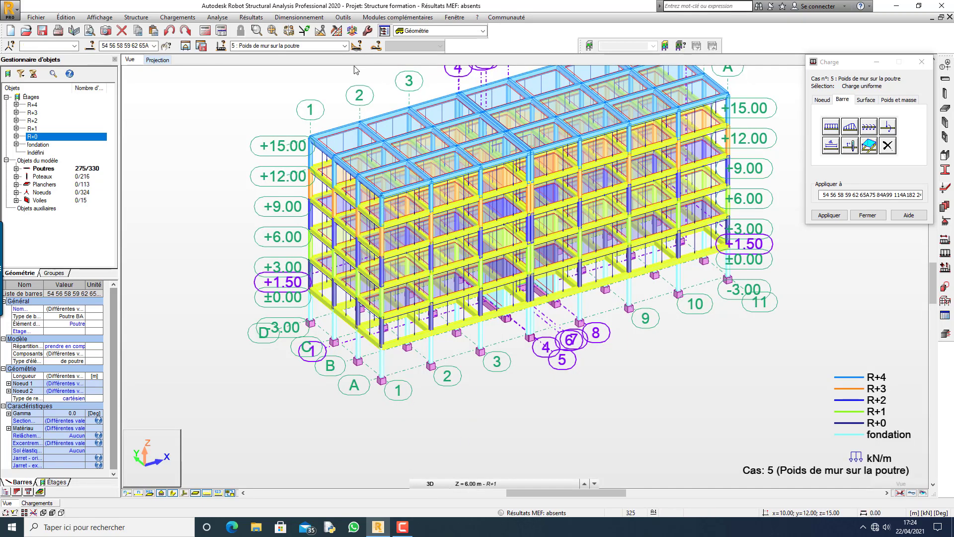
{"action": "left_click", "coordinate": [344, 46]}
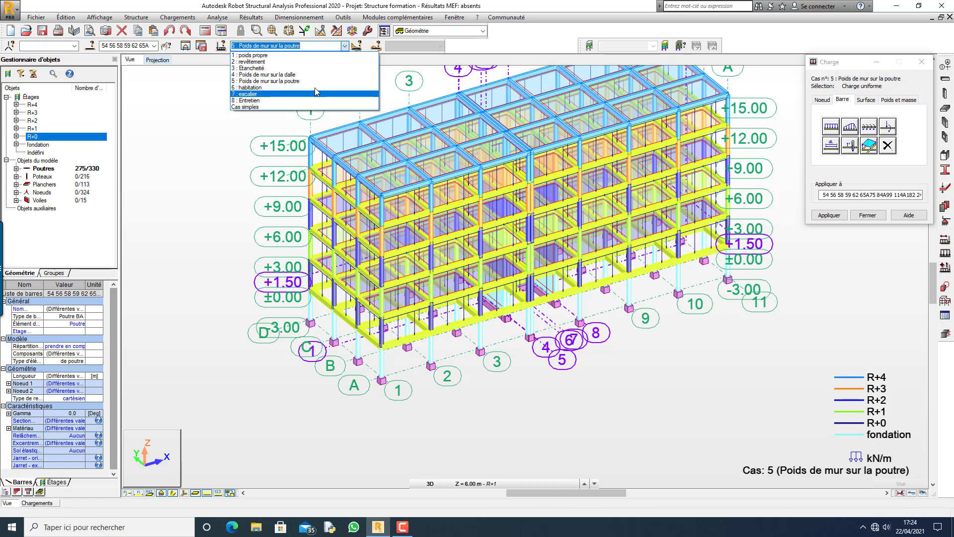
{"action": "left_click", "coordinate": [306, 74]}
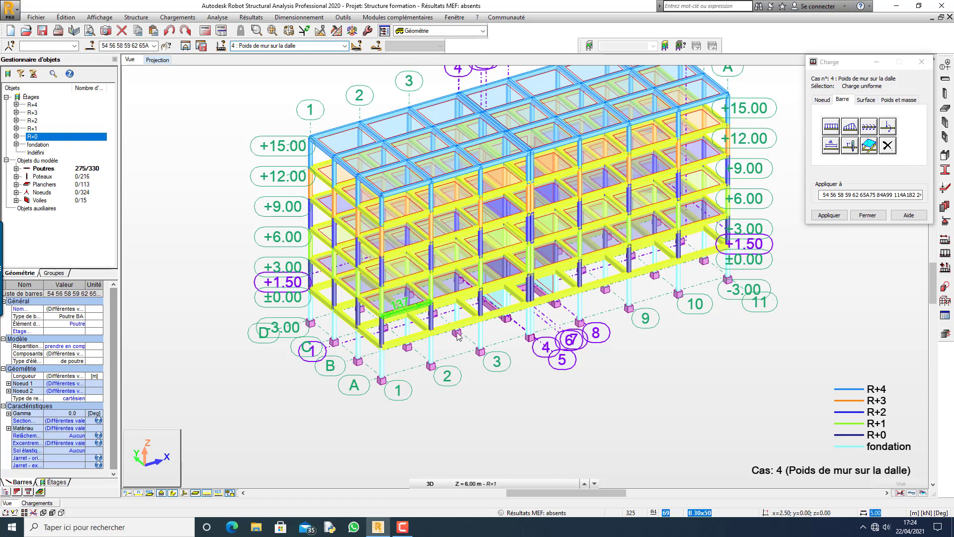
{"action": "right_click", "coordinate": [184, 200]}
{"action": "left_click", "coordinate": [187, 236]}
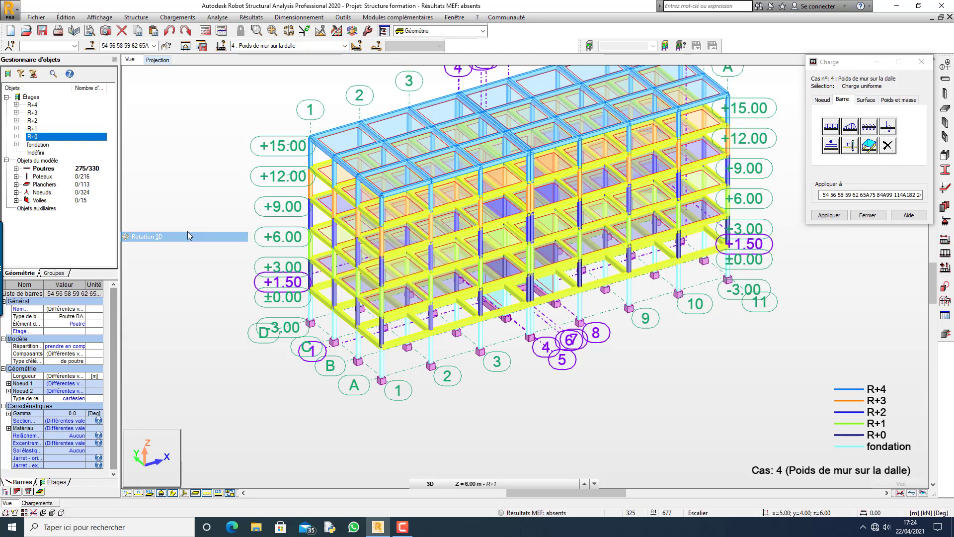
{"action": "left_click_drag", "start_coordinate": [187, 231], "coordinate": [177, 261]}
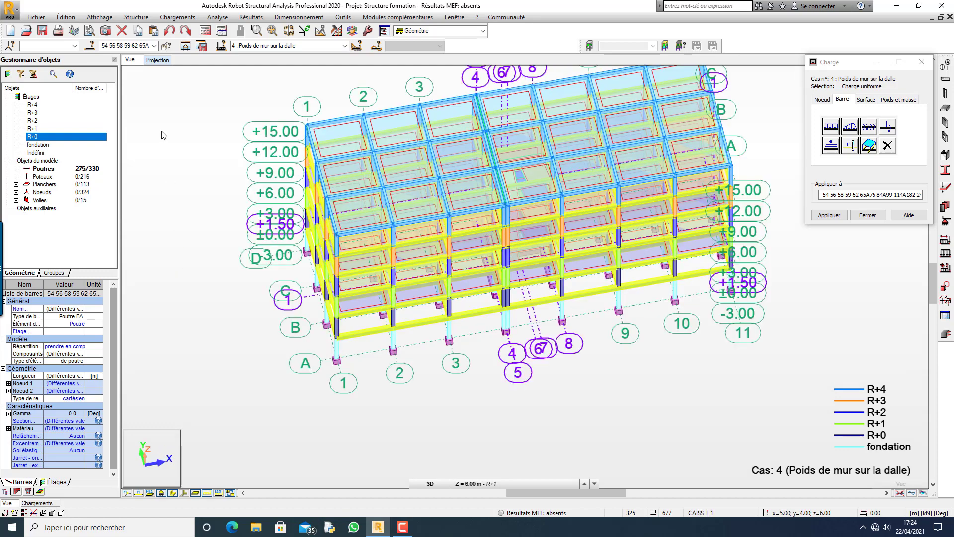
Show the plan projection of the R+3 floor at Z = 12.00 m around the stair opening.
{"action": "left_click", "coordinate": [159, 61]}
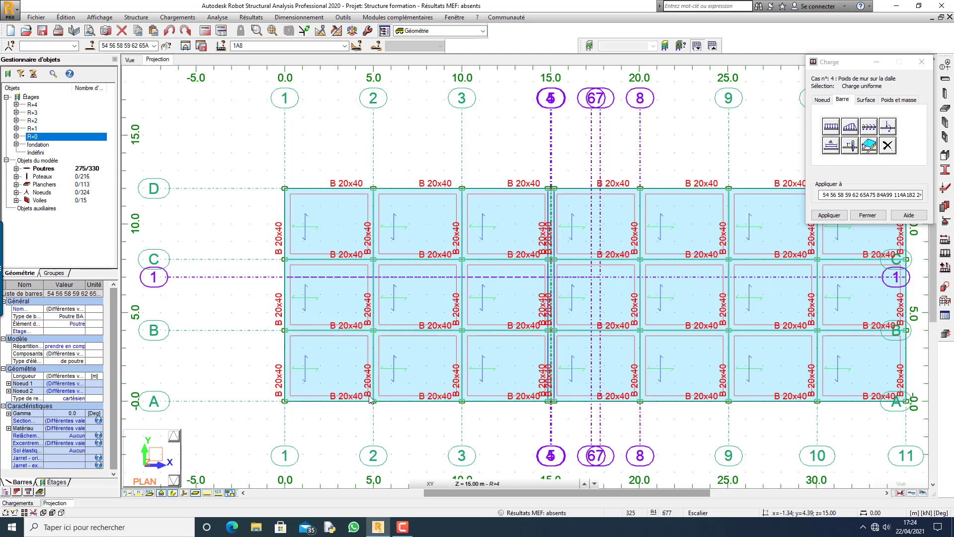
{"action": "left_click", "coordinate": [594, 483]}
{"action": "scroll", "coordinate": [319, 330], "scroll_direction": "down", "scroll_amount": 3}
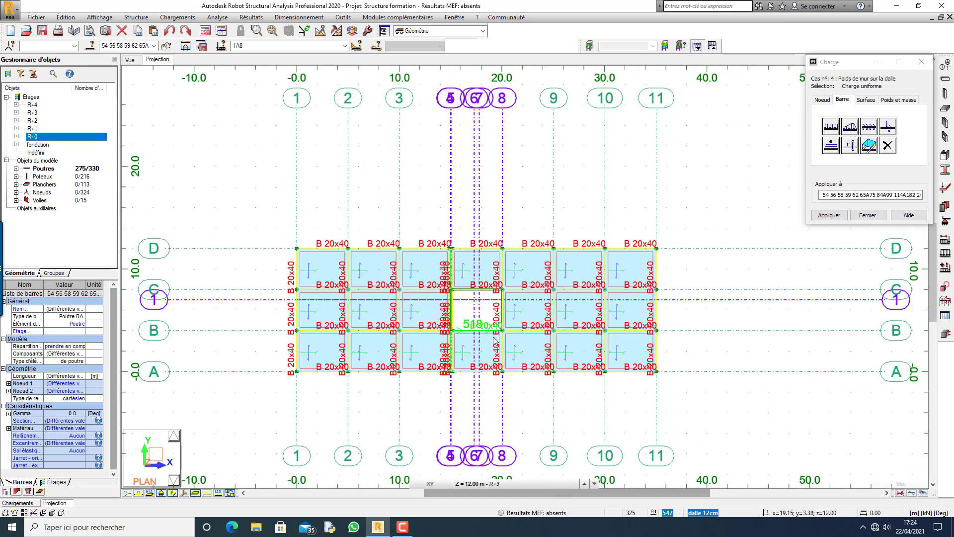
{"action": "scroll", "coordinate": [492, 342], "scroll_direction": "up", "scroll_amount": 3}
{"action": "scroll", "coordinate": [566, 321], "scroll_direction": "up", "scroll_amount": 2}
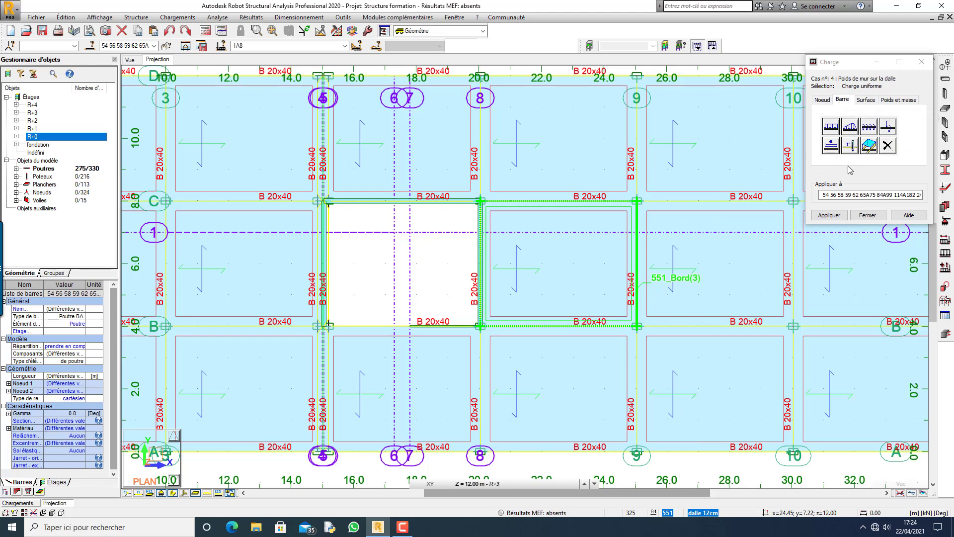
Start a two-point linear surface load with Z values of -0.378 kN/m for both P1 and P2.
{"action": "left_click", "coordinate": [865, 100]}
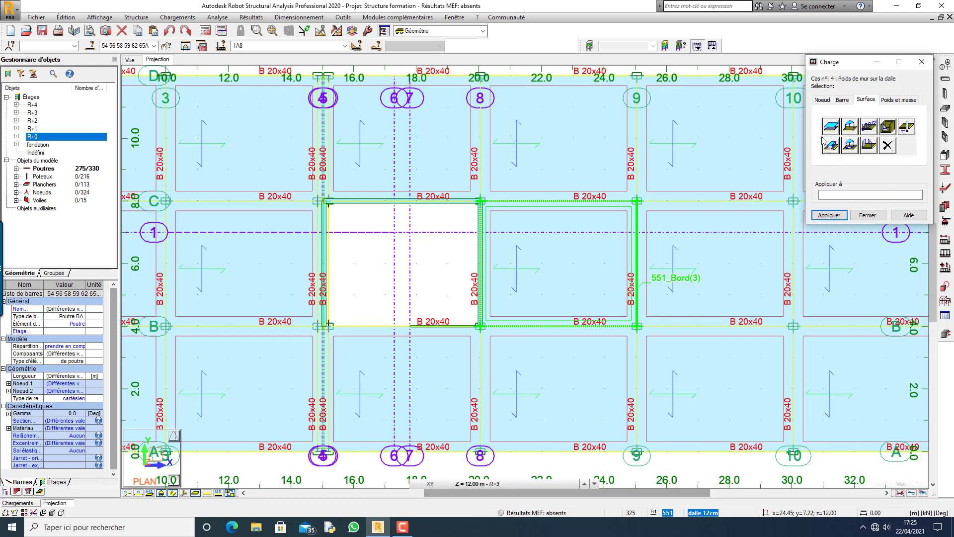
{"action": "left_click", "coordinate": [869, 128]}
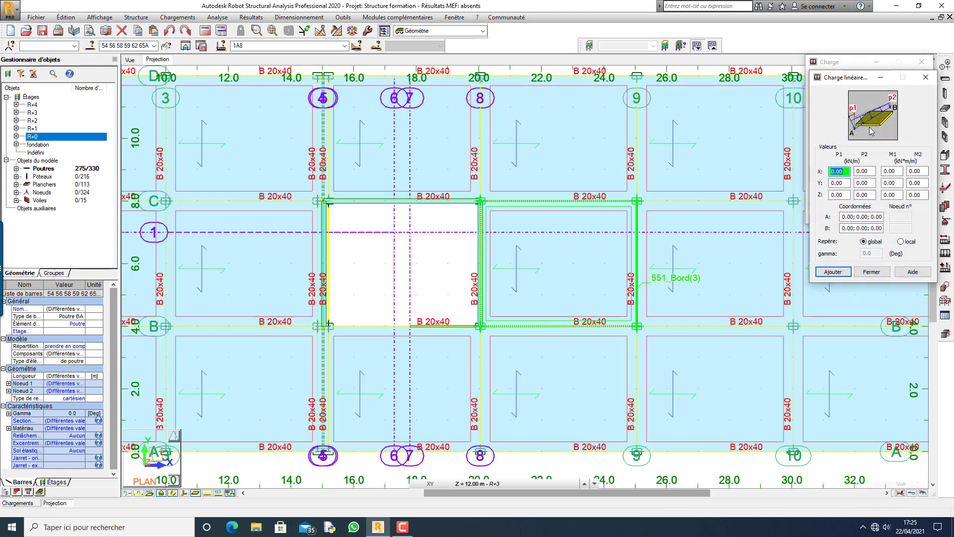
{"action": "left_click", "coordinate": [838, 195]}
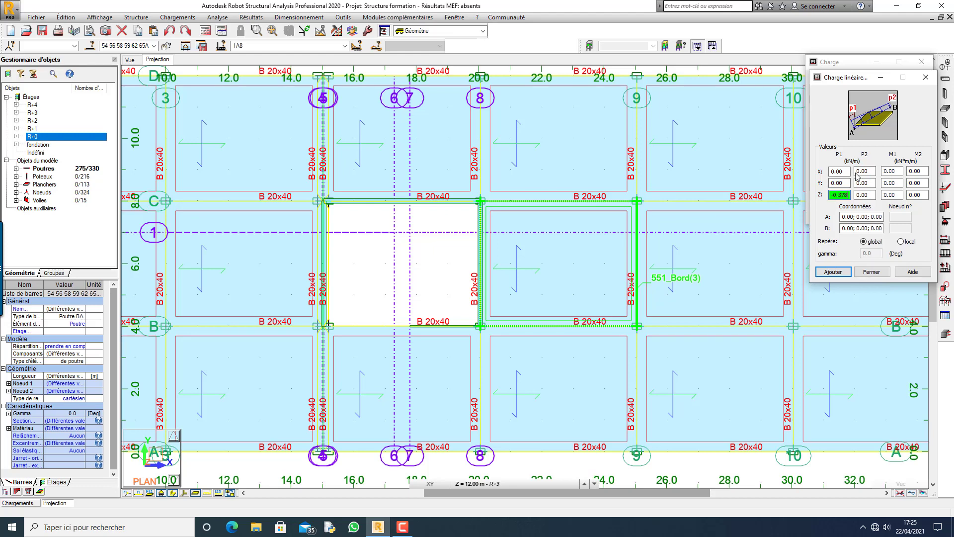
{"action": "left_click_drag", "start_coordinate": [849, 198], "coordinate": [822, 203]}
{"action": "key", "text": "Tab"}
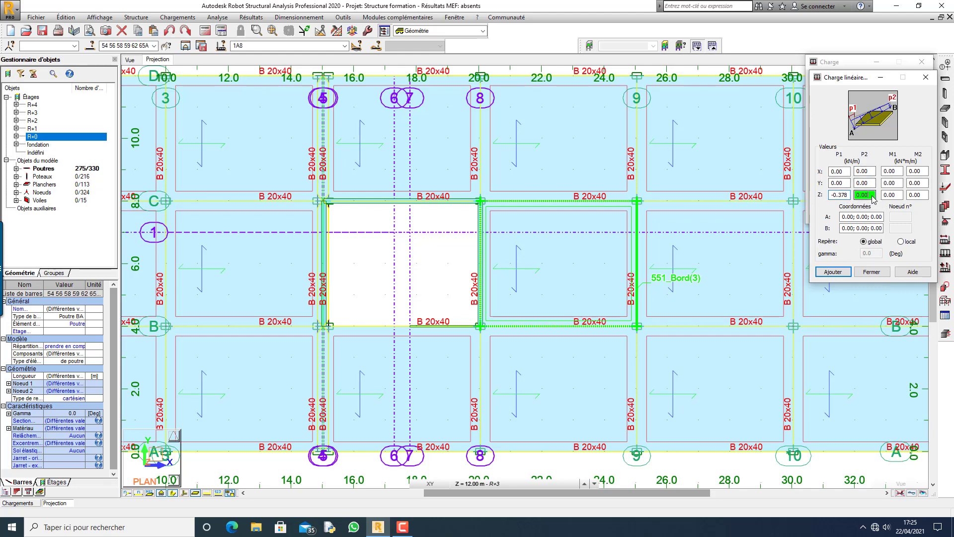
Set the linear load's endpoints to A (22.55; 4.00; 12.00) and B (22.55; 8.00; 12.00) on the slab between axes 8 and 9.
{"action": "left_click", "coordinate": [847, 222]}
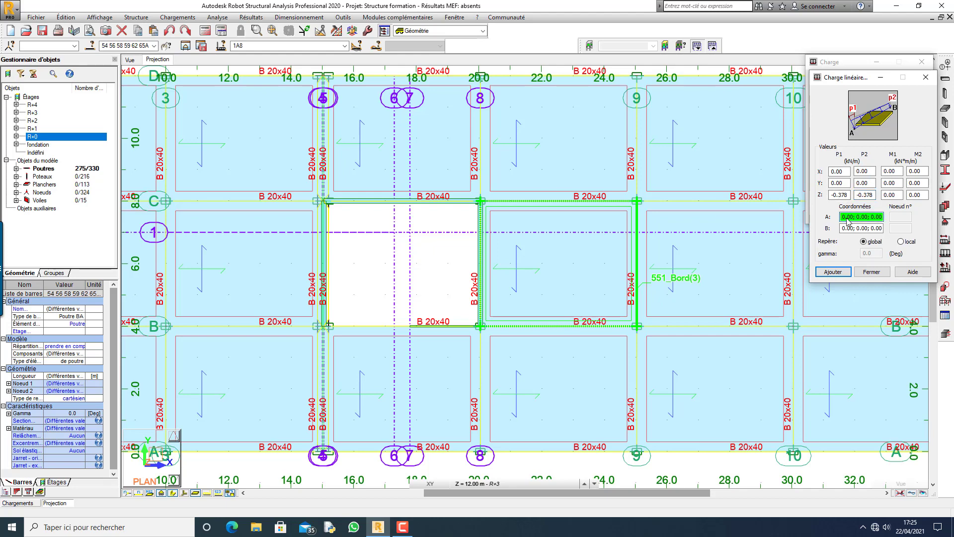
{"action": "left_click", "coordinate": [561, 326]}
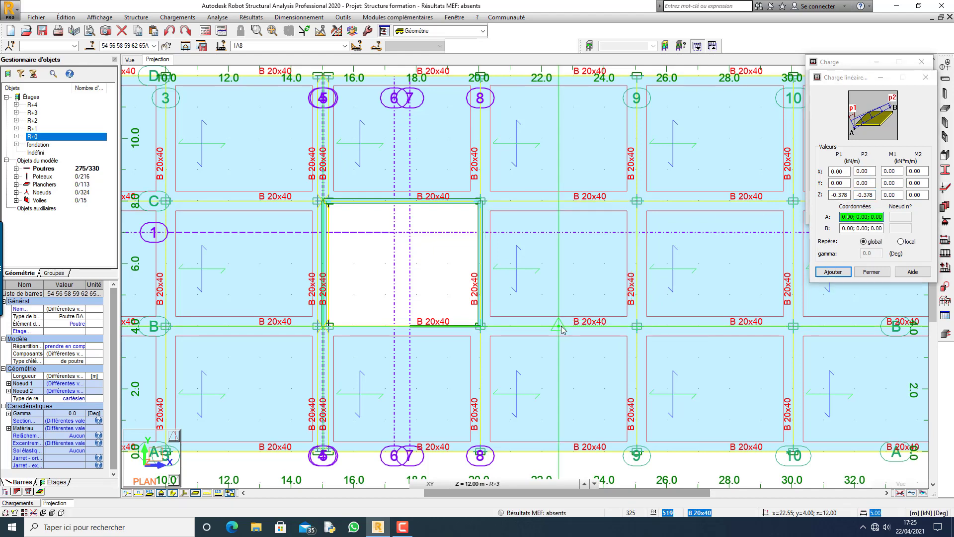
{"action": "left_click", "coordinate": [562, 204]}
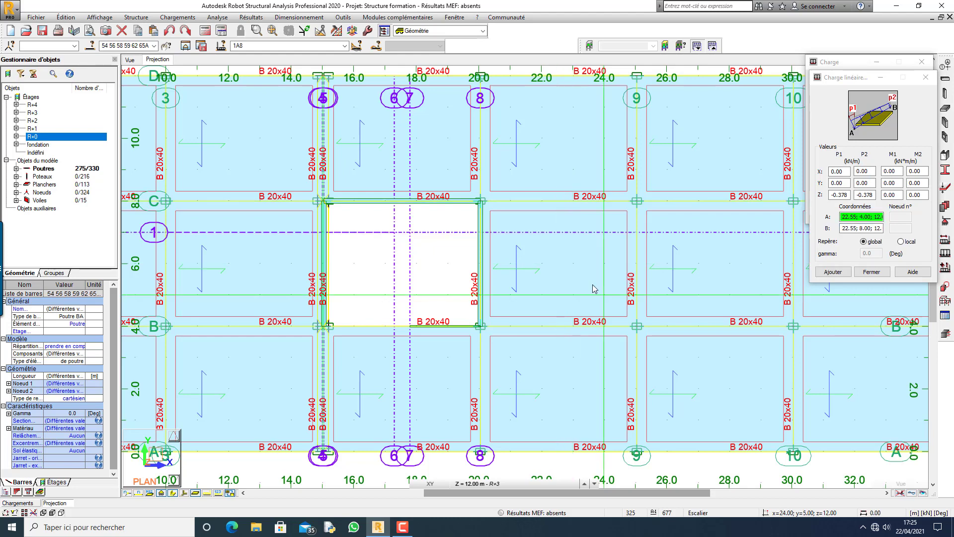
Add the two-point linear load to the "Poids de mur sur la dalle" case and open the loads table.
{"action": "left_click", "coordinate": [842, 274]}
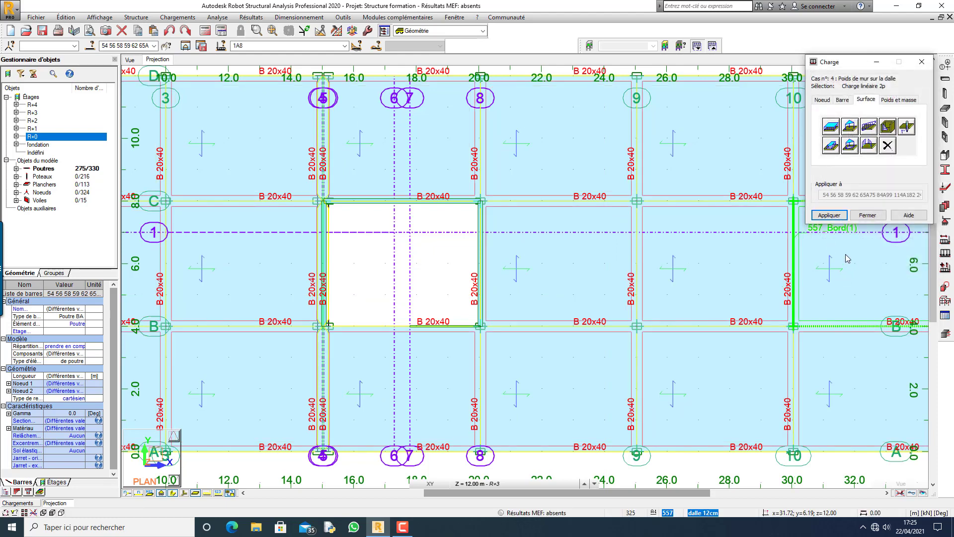
{"action": "left_click", "coordinate": [867, 215]}
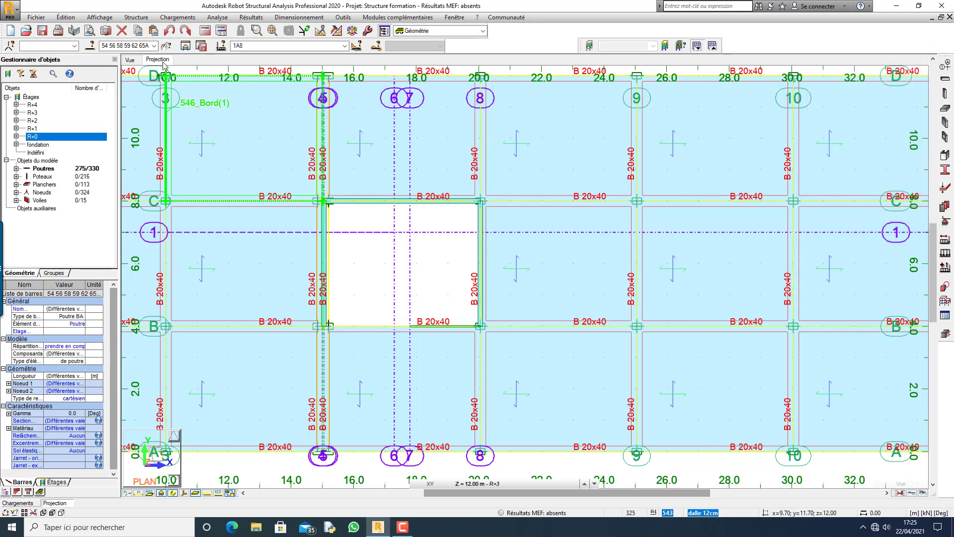
{"action": "left_click", "coordinate": [132, 62]}
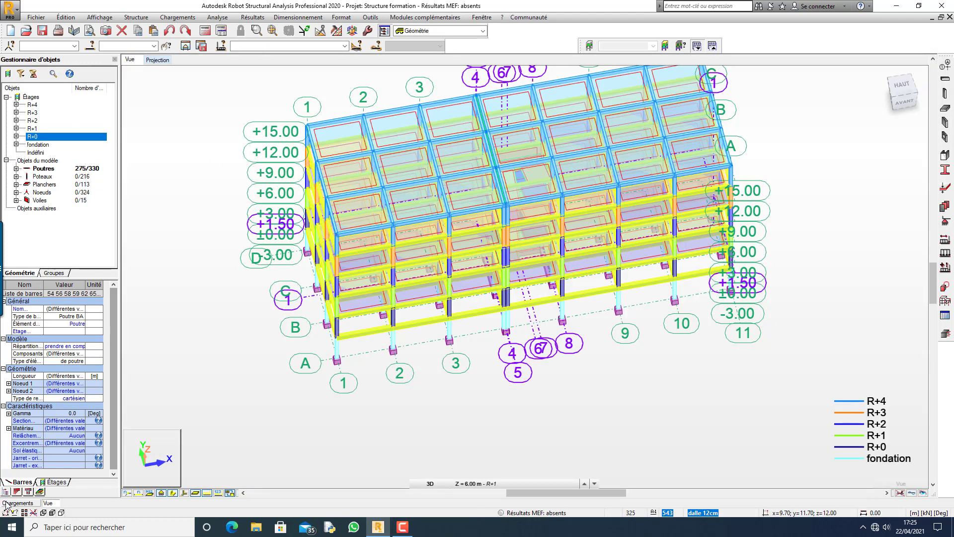
{"action": "left_click", "coordinate": [15, 503]}
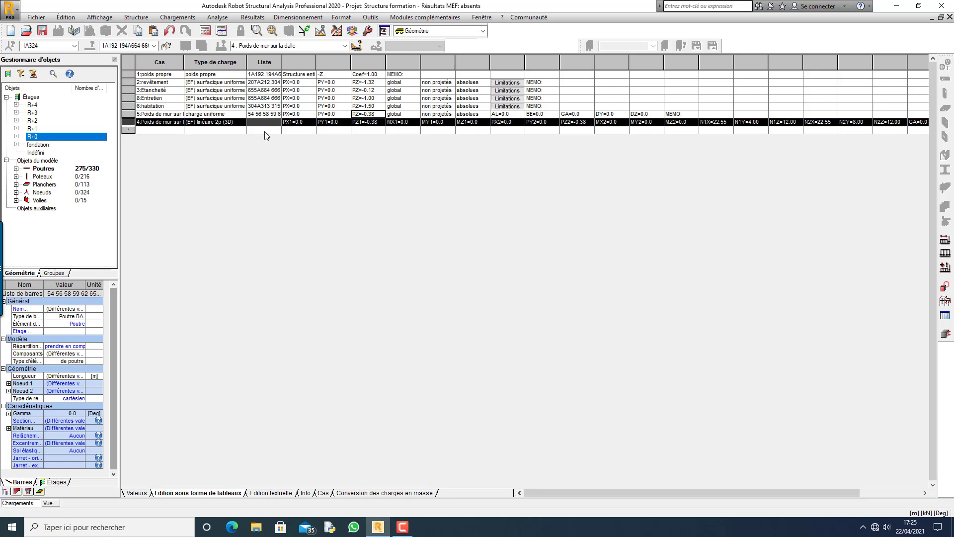
Assign the R+3 slab between axes 8–9 and B–C (panel 551) to the case 4 linear 2p load record in the loads table.
{"action": "left_click", "coordinate": [48, 503]}
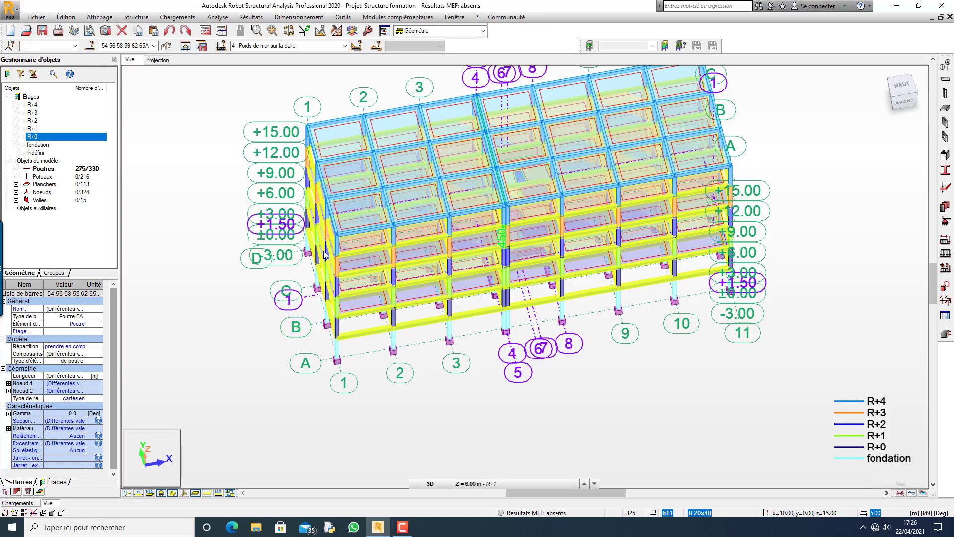
{"action": "left_click", "coordinate": [158, 60]}
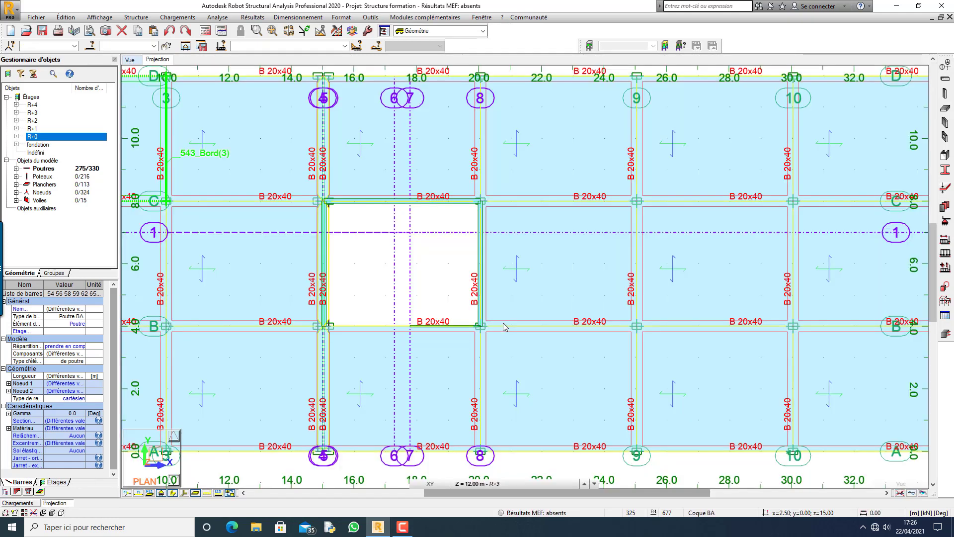
{"action": "left_click", "coordinate": [604, 288]}
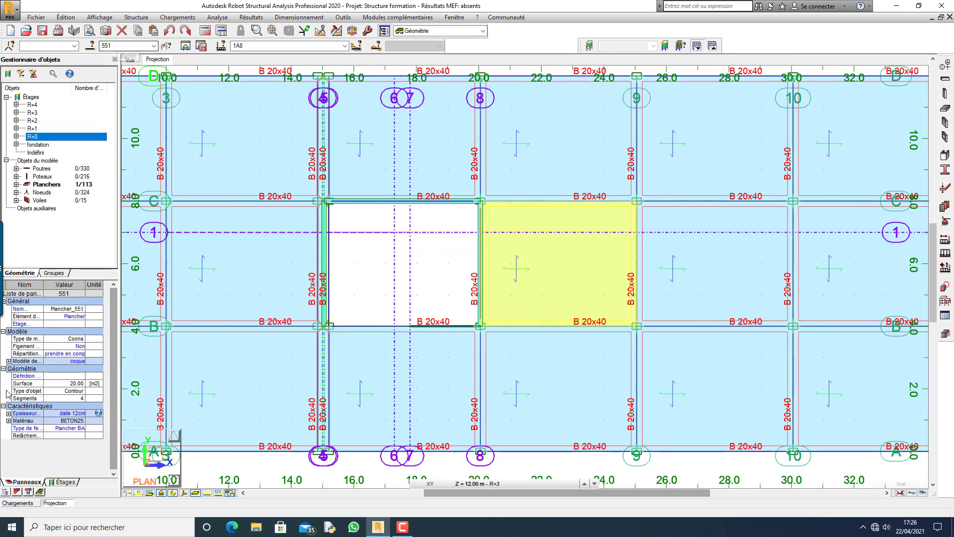
{"action": "left_click", "coordinate": [20, 503]}
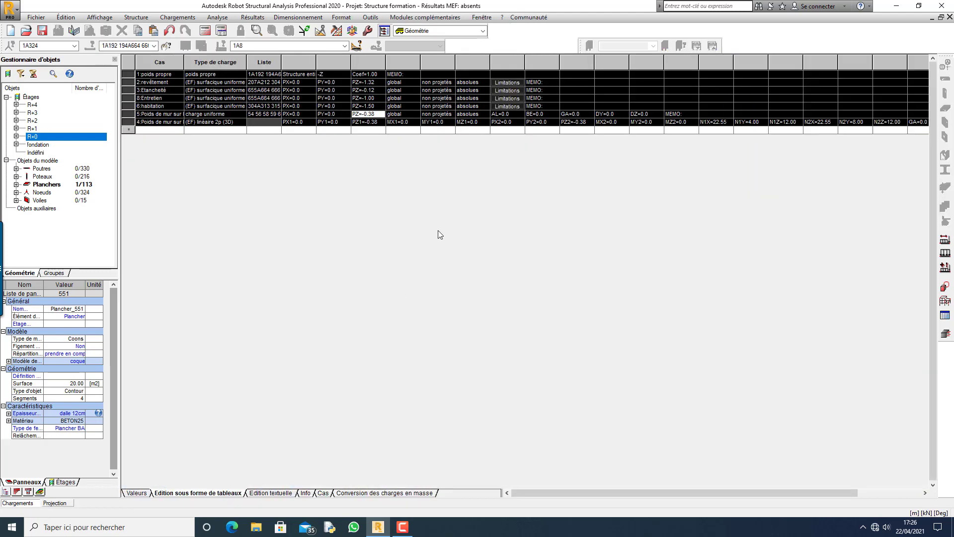
{"action": "left_click", "coordinate": [267, 123]}
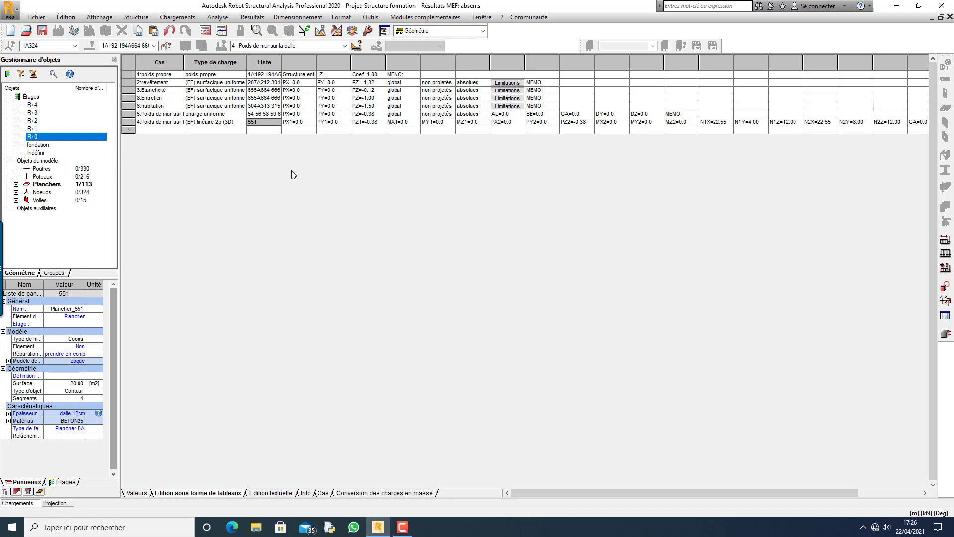
{"action": "left_click", "coordinate": [307, 124]}
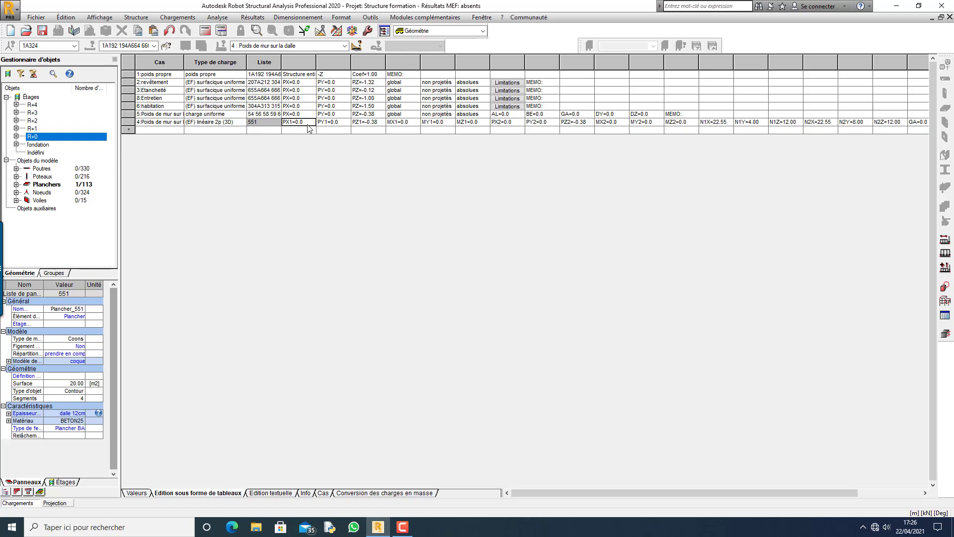
{"action": "left_click", "coordinate": [271, 115]}
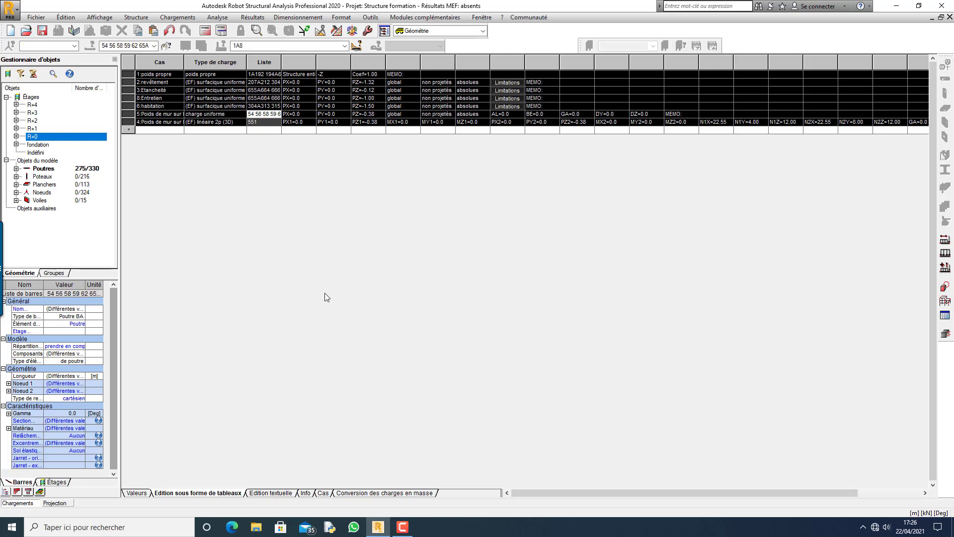
{"action": "key", "text": "Tab"}
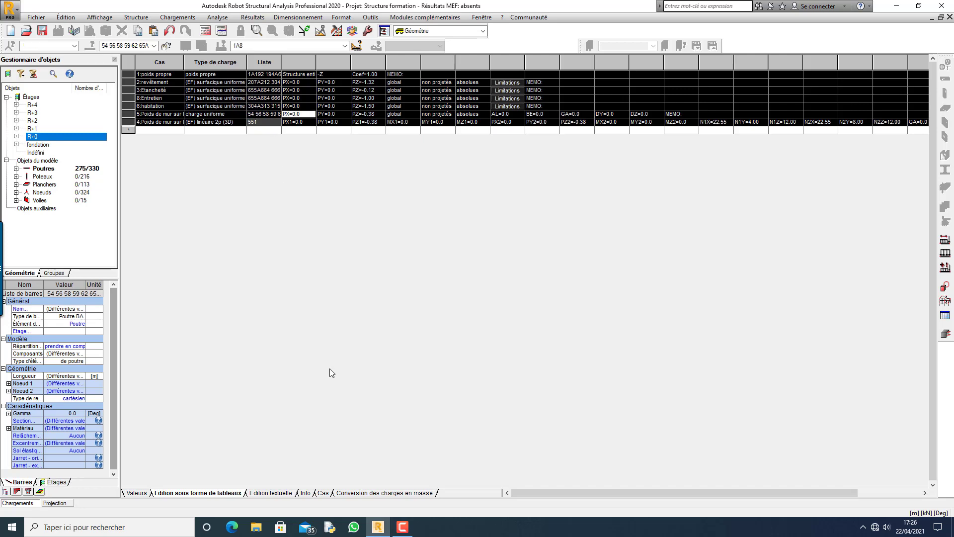
Display the load symbols in the 3D model view and inspect the linear wall load on the R+3 slab.
{"action": "left_click", "coordinate": [57, 504]}
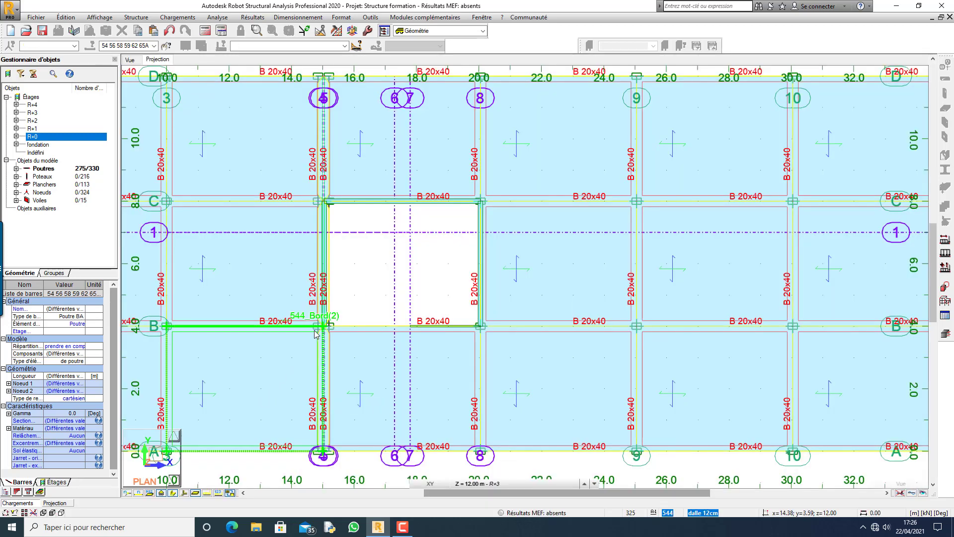
{"action": "left_click", "coordinate": [129, 60]}
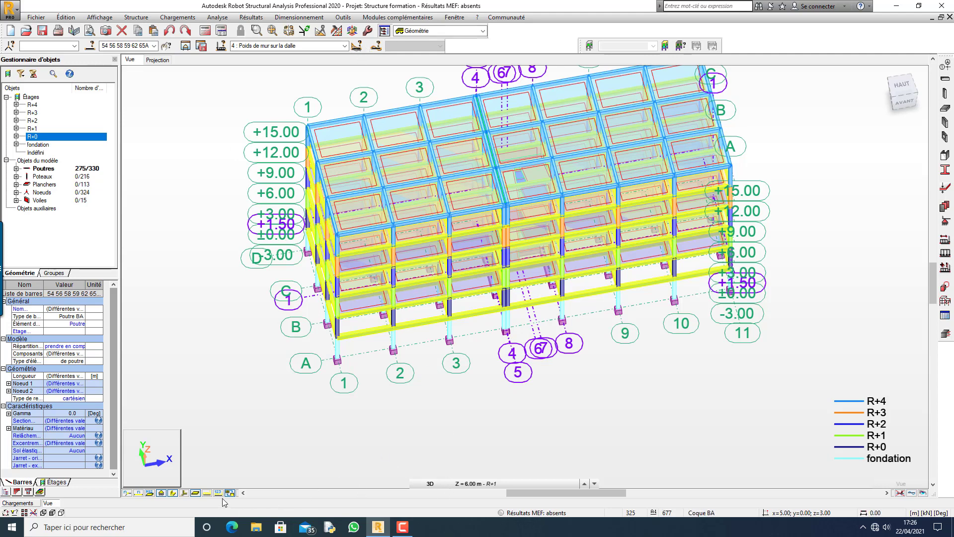
{"action": "left_click", "coordinate": [207, 493]}
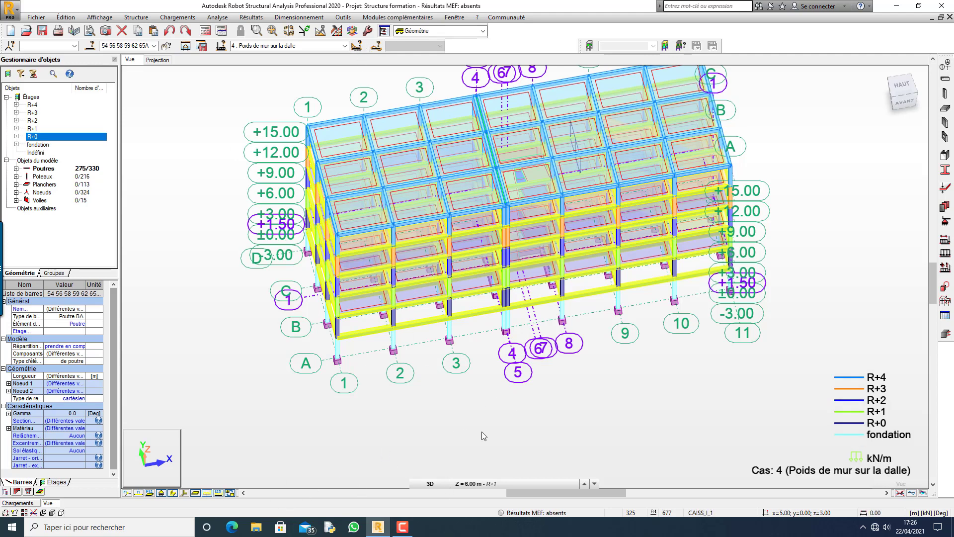
{"action": "right_click", "coordinate": [630, 439]}
{"action": "left_click", "coordinate": [646, 339]}
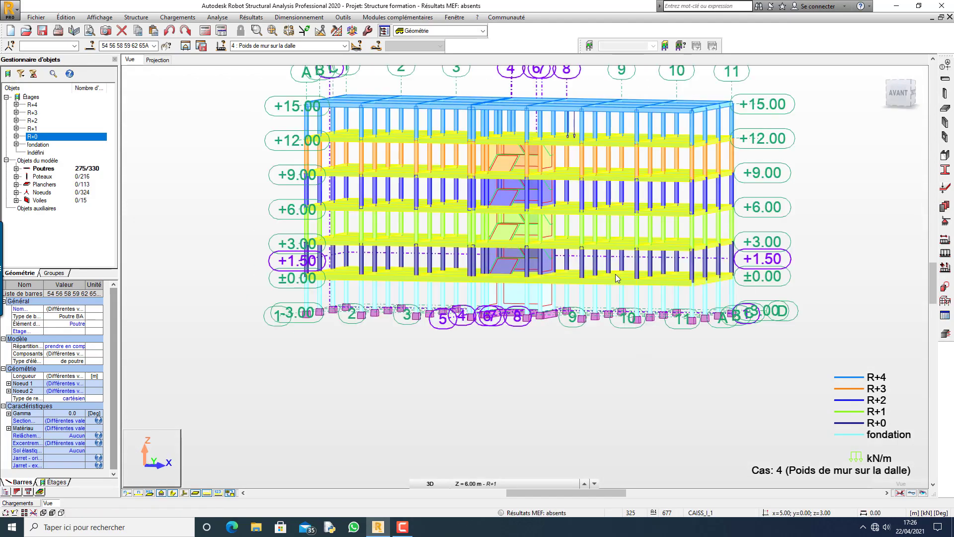
{"action": "scroll", "coordinate": [586, 135], "scroll_direction": "up", "scroll_amount": 3}
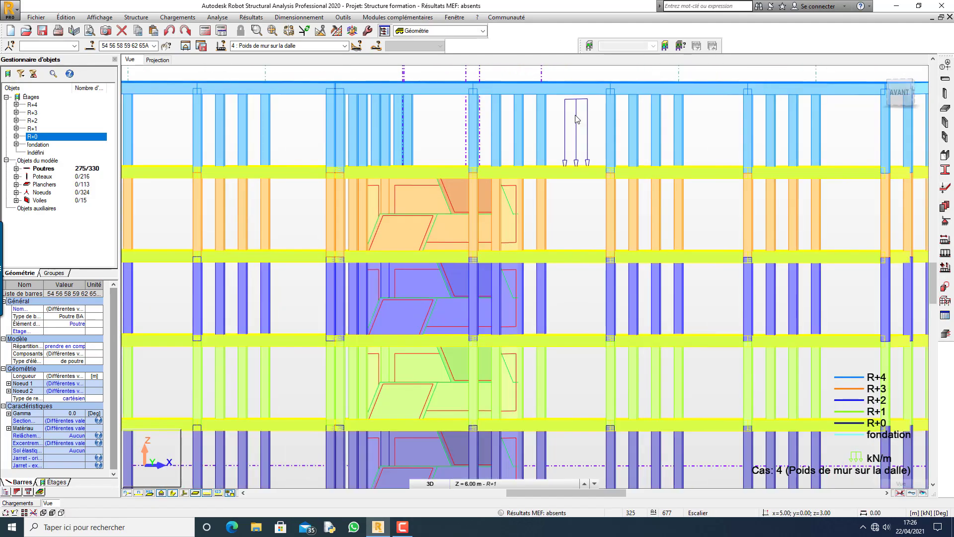
{"action": "mouse_move", "coordinate": [586, 131]}
{"action": "middle_mouse_down", "text": "shift"}
{"action": "mouse_move", "coordinate": [574, 174]}
{"action": "mouse_move", "coordinate": [574, 167]}
{"action": "middle_mouse_up", "text": "shift"}
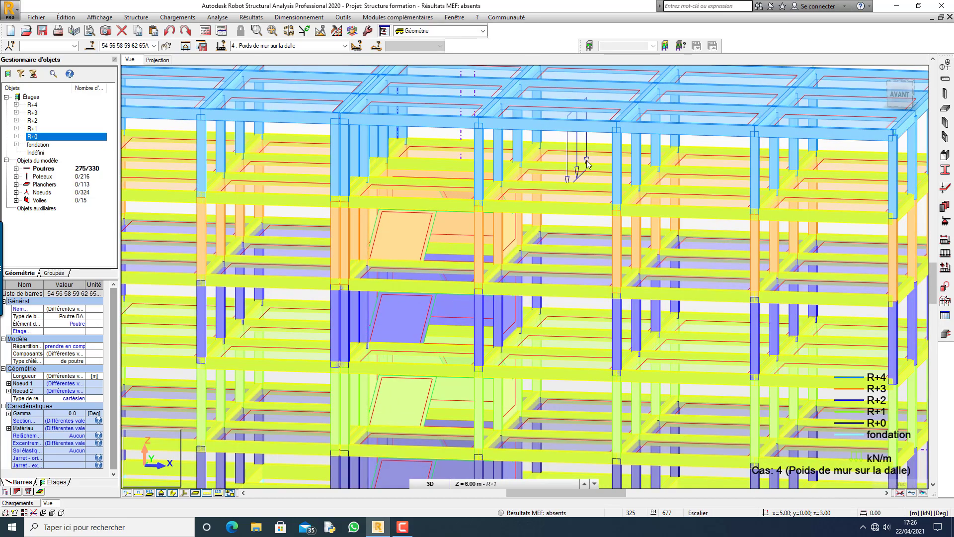
{"action": "scroll", "coordinate": [580, 197], "scroll_direction": "down", "scroll_amount": 5}
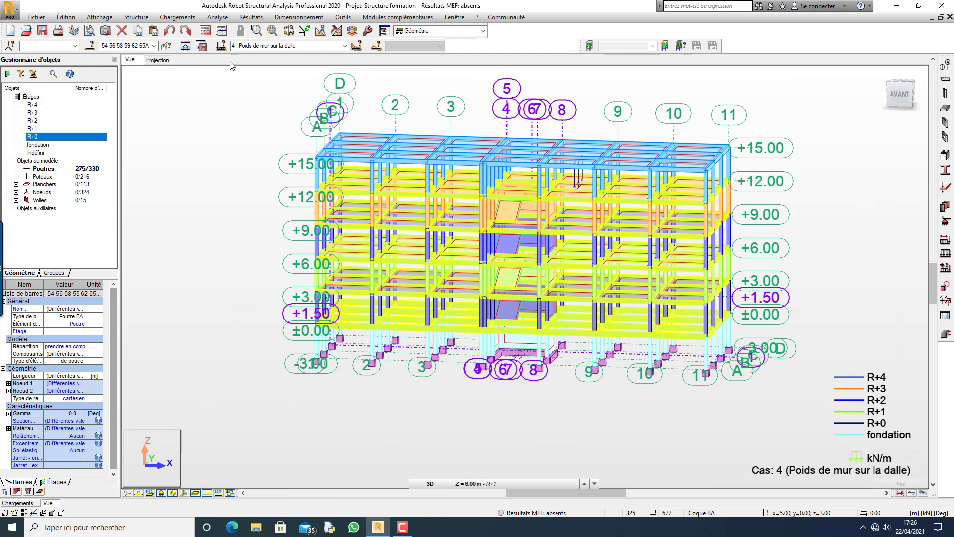
Make "escalier" the active load case, with the stair core in view.
{"action": "left_click", "coordinate": [343, 45]}
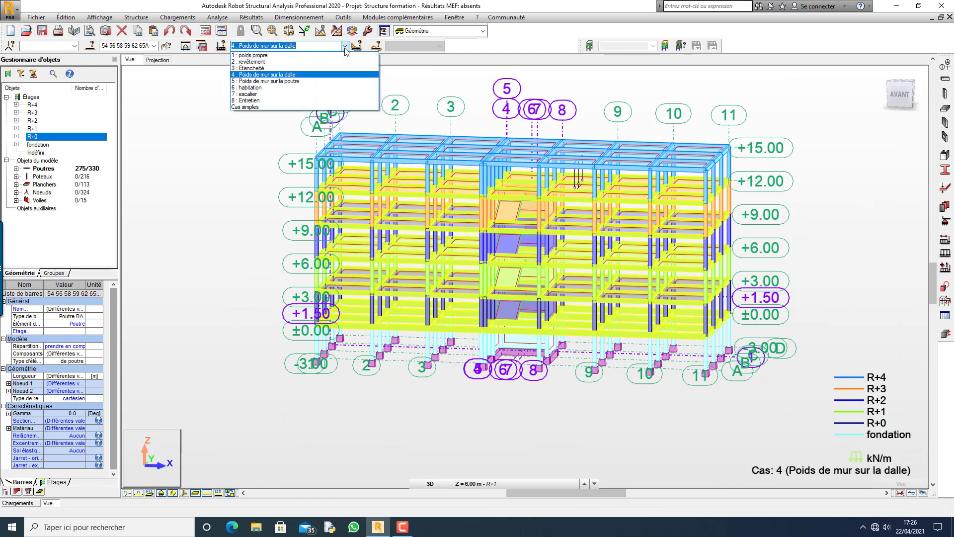
{"action": "left_click", "coordinate": [298, 94]}
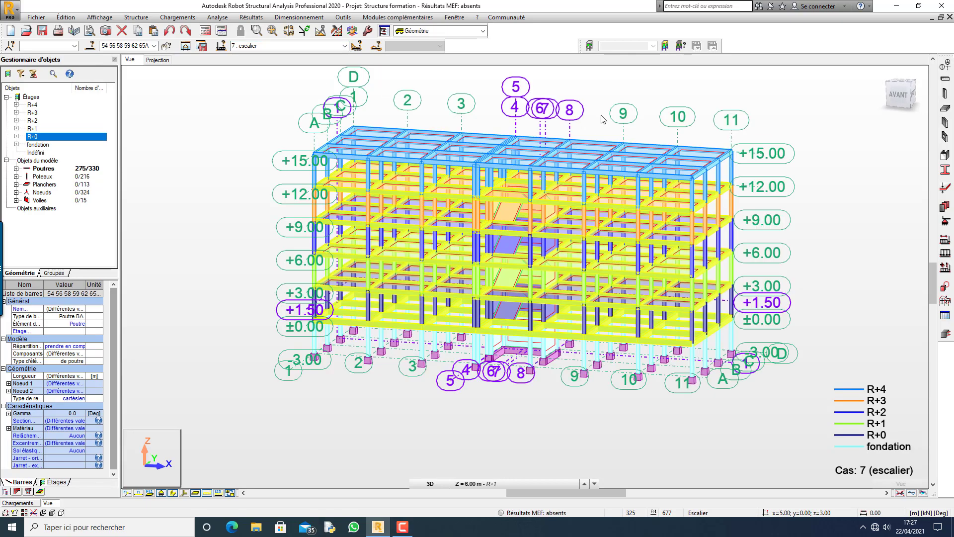
{"action": "scroll", "coordinate": [500, 188], "scroll_direction": "up", "scroll_amount": 3}
{"action": "scroll", "coordinate": [501, 188], "scroll_direction": "down", "scroll_amount": 3}
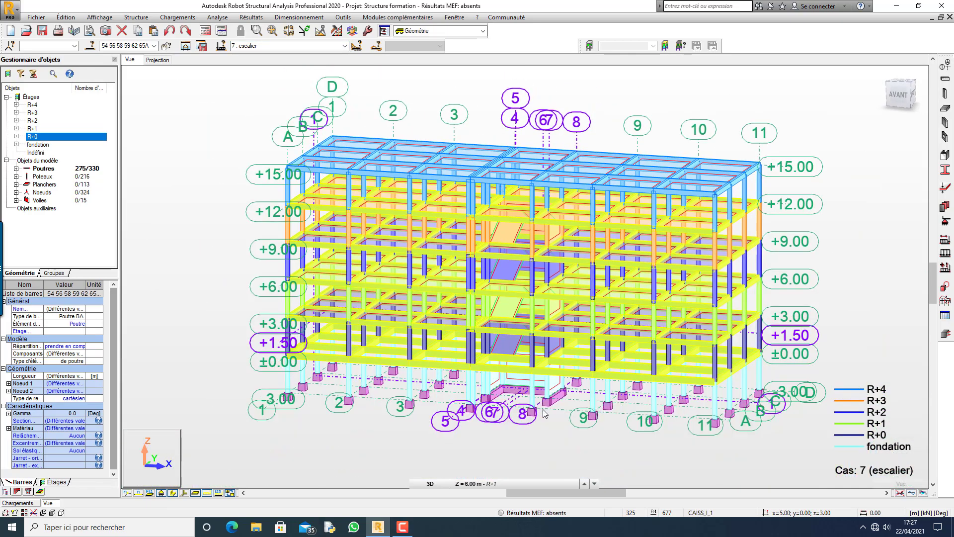
{"action": "middle_click_drag", "start_coordinate": [550, 300], "coordinate": [515, 357], "text": "shift"}
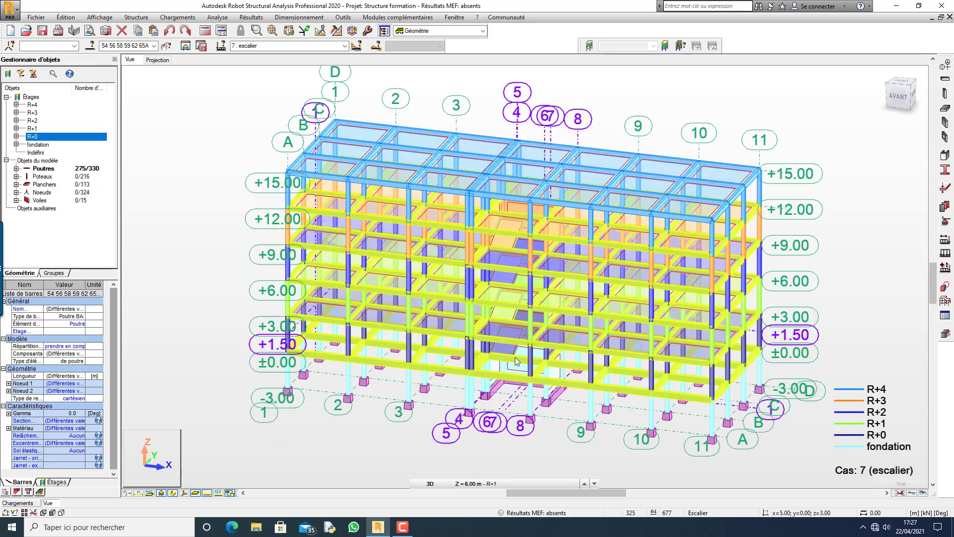
{"action": "middle_click_drag", "start_coordinate": [517, 321], "coordinate": [531, 344], "text": "shift"}
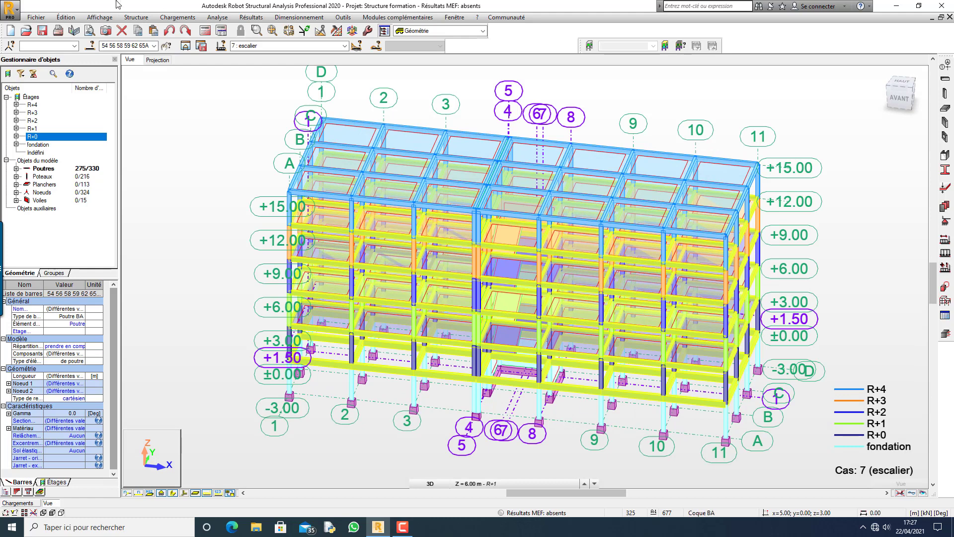
Select all panels with the "dalle 12cm" thickness through the selection criteria.
{"action": "left_click", "coordinate": [89, 46]}
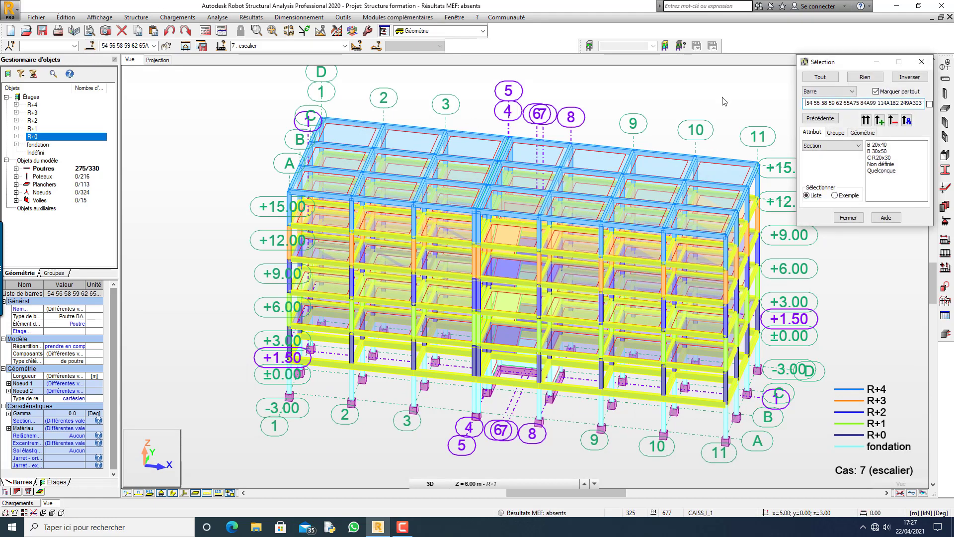
{"action": "left_click", "coordinate": [835, 93]}
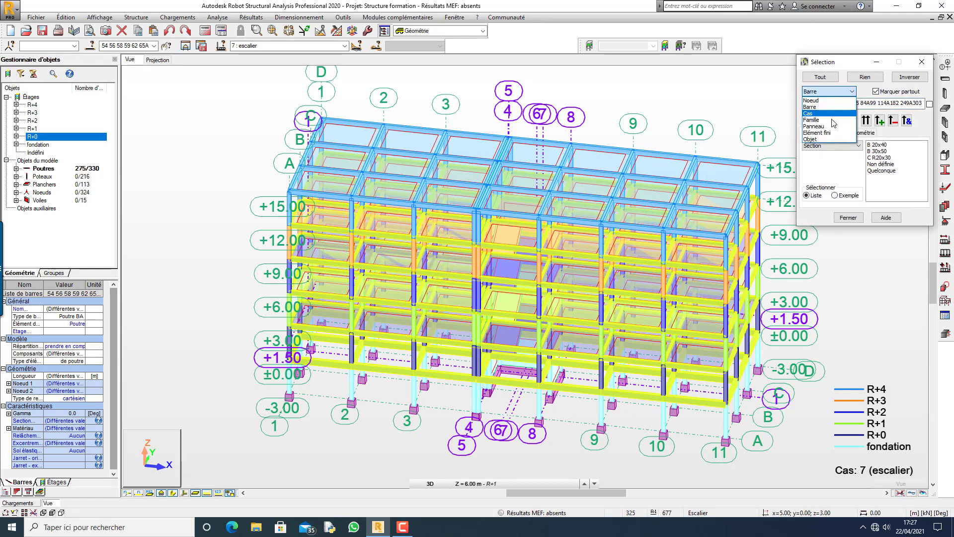
{"action": "key", "text": "Return"}
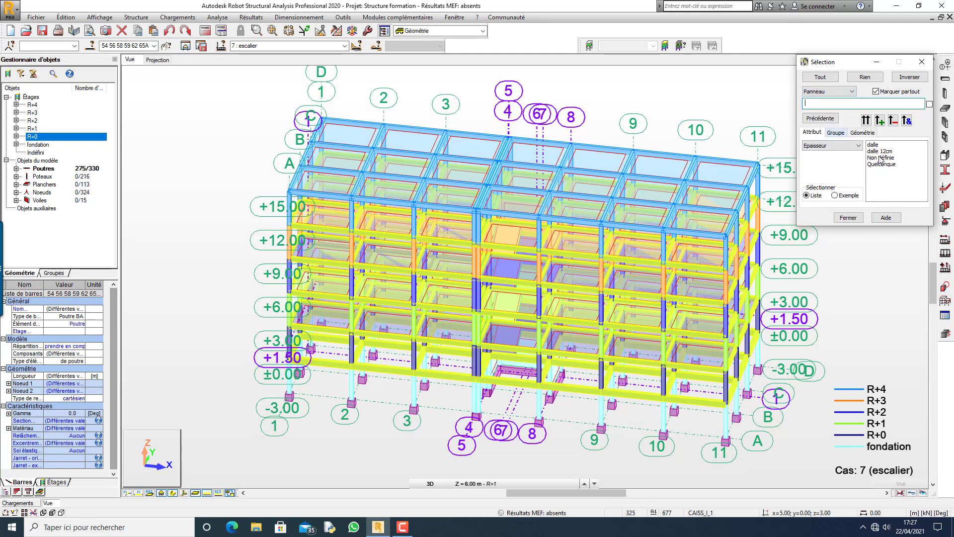
{"action": "left_click", "coordinate": [880, 151]}
{"action": "left_click", "coordinate": [865, 121]}
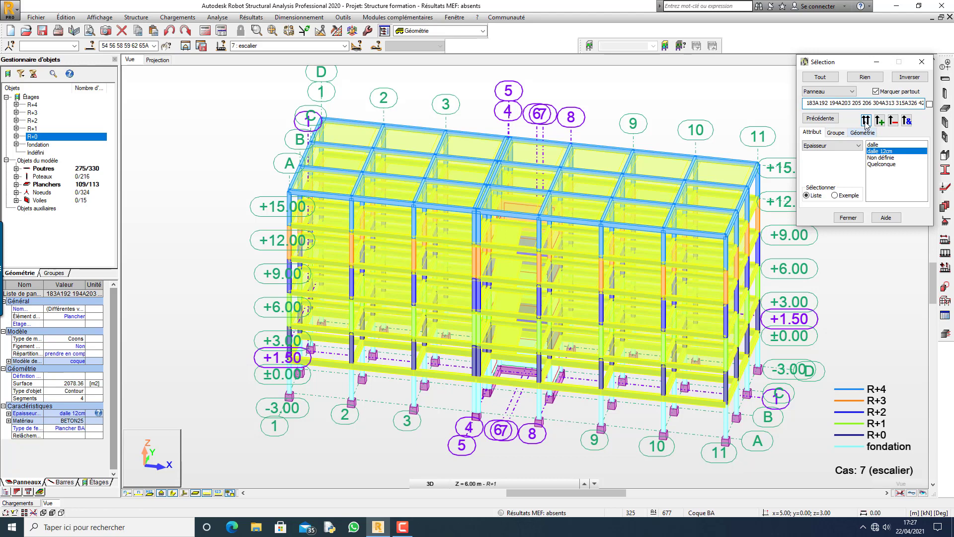
Remove the panels between X = 15.05 and X = 20.05 from the selection, and invert the selection.
{"action": "left_click", "coordinate": [863, 133]}
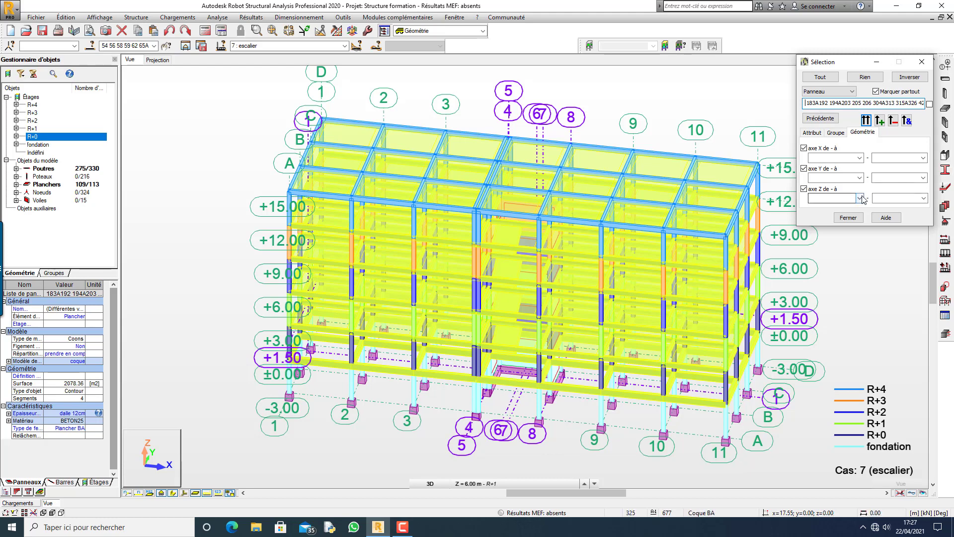
{"action": "left_click", "coordinate": [860, 158]}
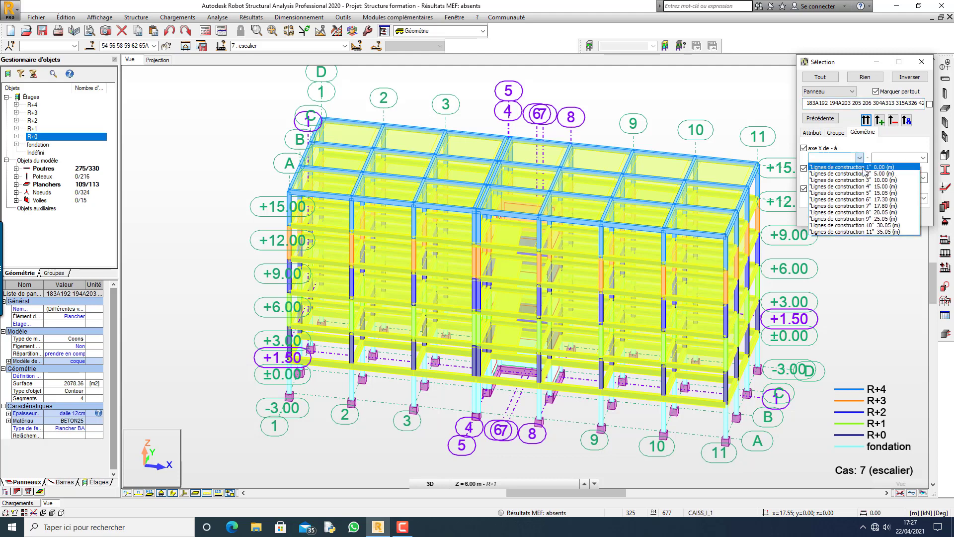
{"action": "left_click", "coordinate": [867, 193]}
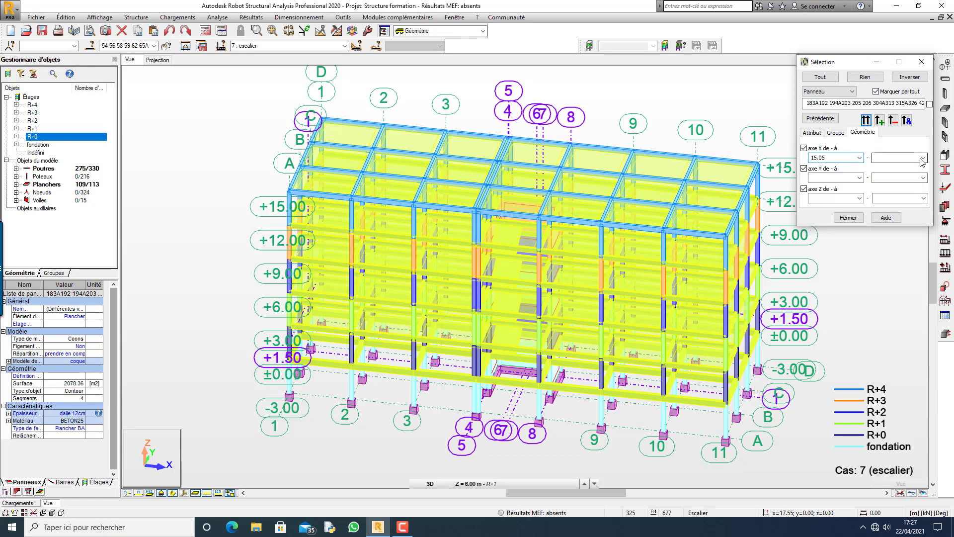
{"action": "left_click", "coordinate": [924, 159]}
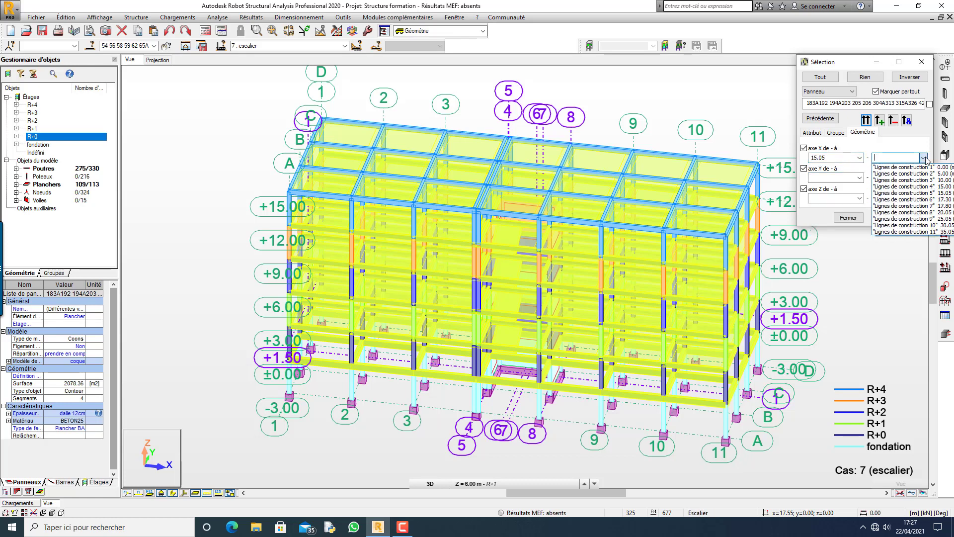
{"action": "left_click", "coordinate": [899, 212]}
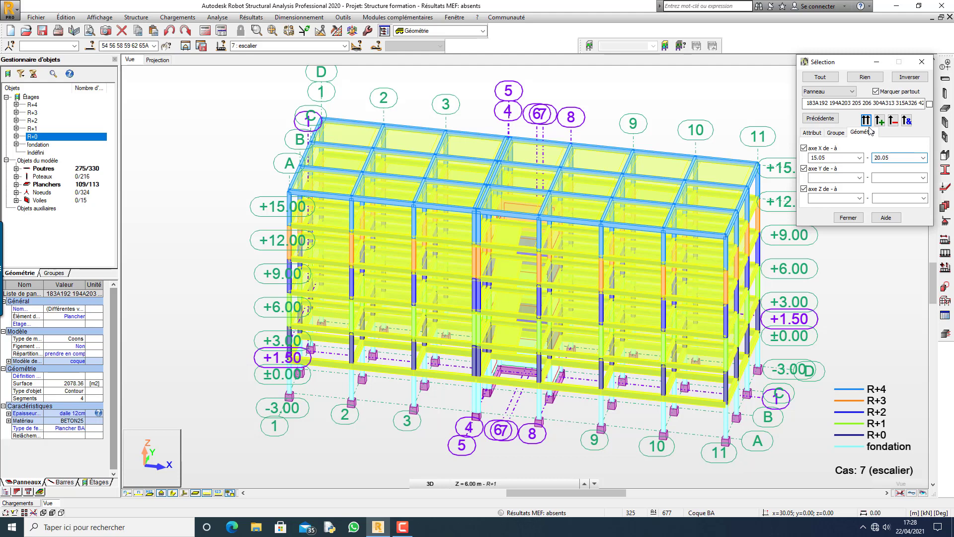
{"action": "left_click", "coordinate": [894, 122]}
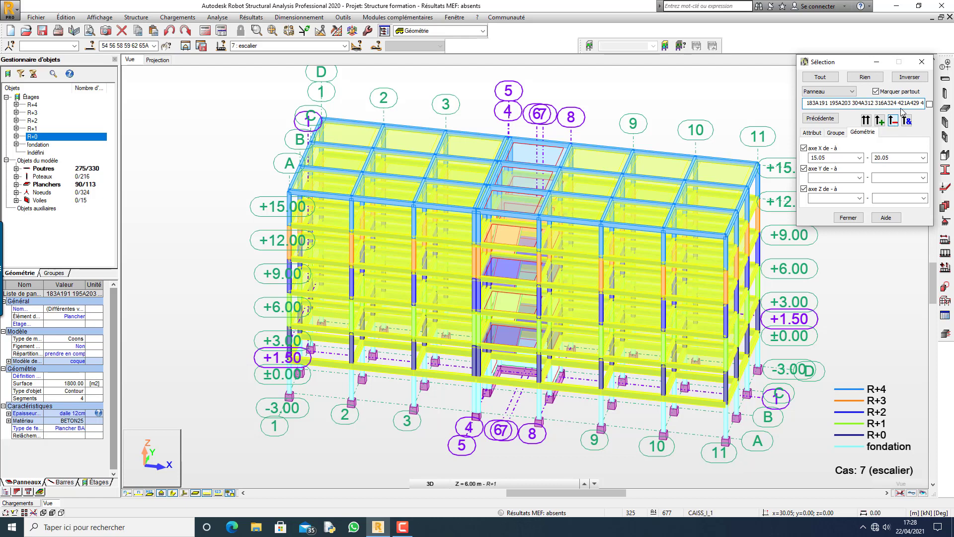
{"action": "left_click", "coordinate": [910, 80]}
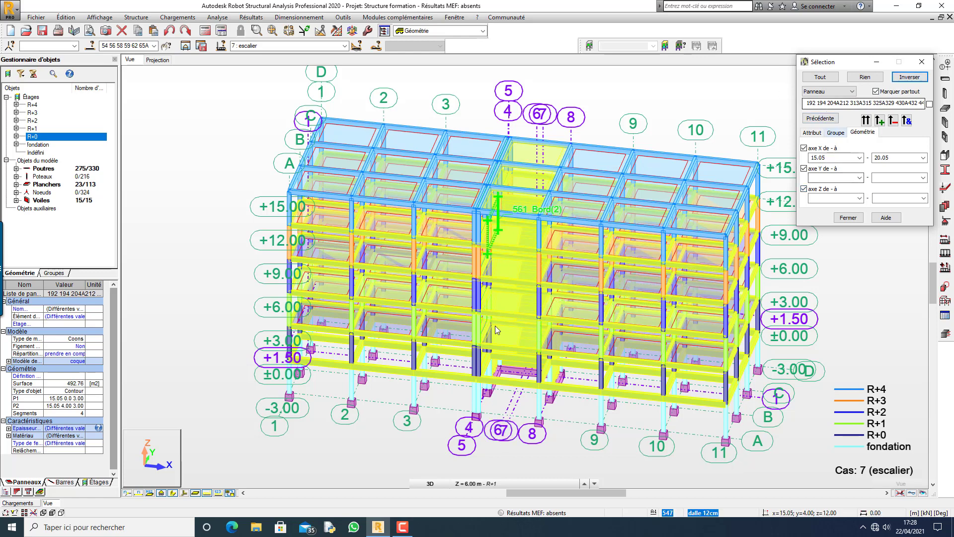
Clear all bars from the current selection through the selection criteria, leaving only the panels selected.
{"action": "scroll", "coordinate": [509, 412], "scroll_direction": "up", "scroll_amount": 3}
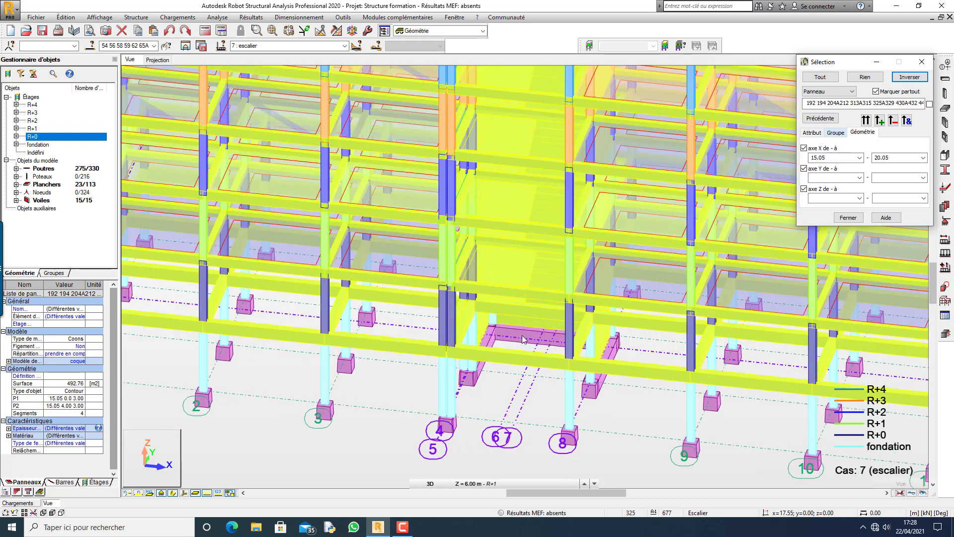
{"action": "scroll", "coordinate": [477, 395], "scroll_direction": "down", "scroll_amount": 3}
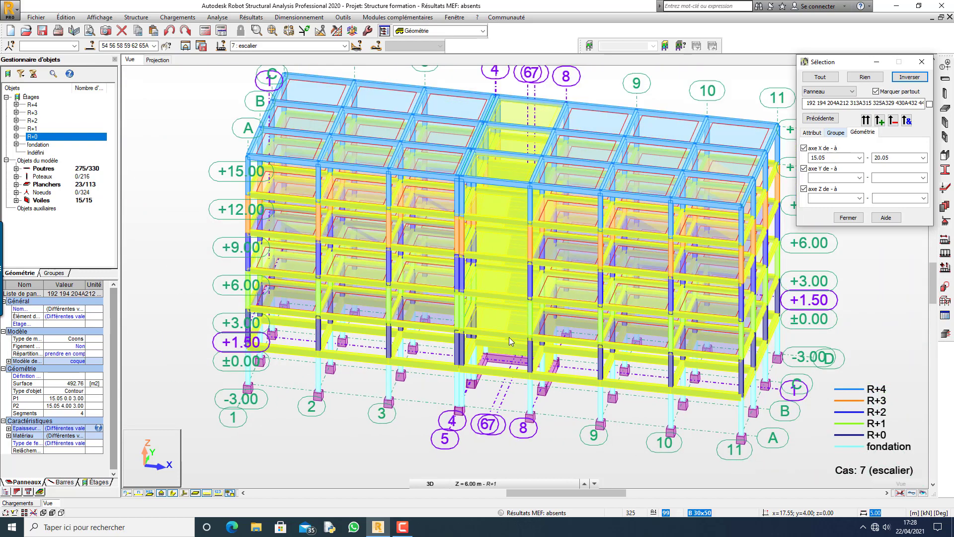
{"action": "right_click", "coordinate": [157, 246]}
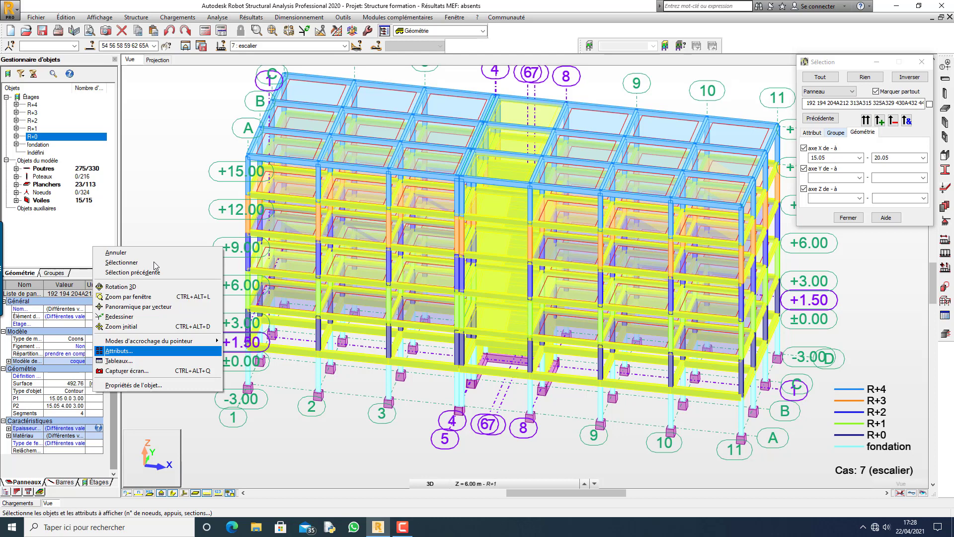
{"action": "left_click", "coordinate": [829, 91]}
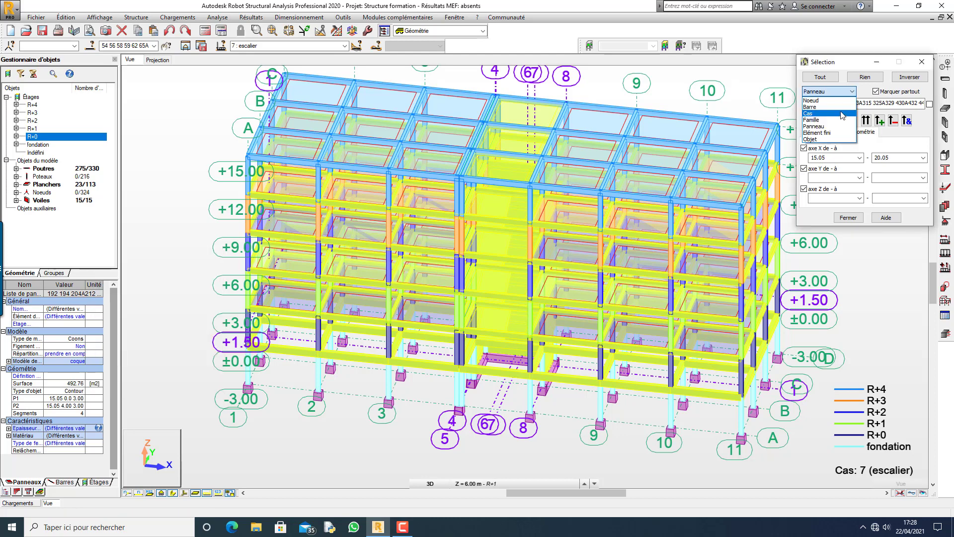
{"action": "left_click", "coordinate": [842, 110]}
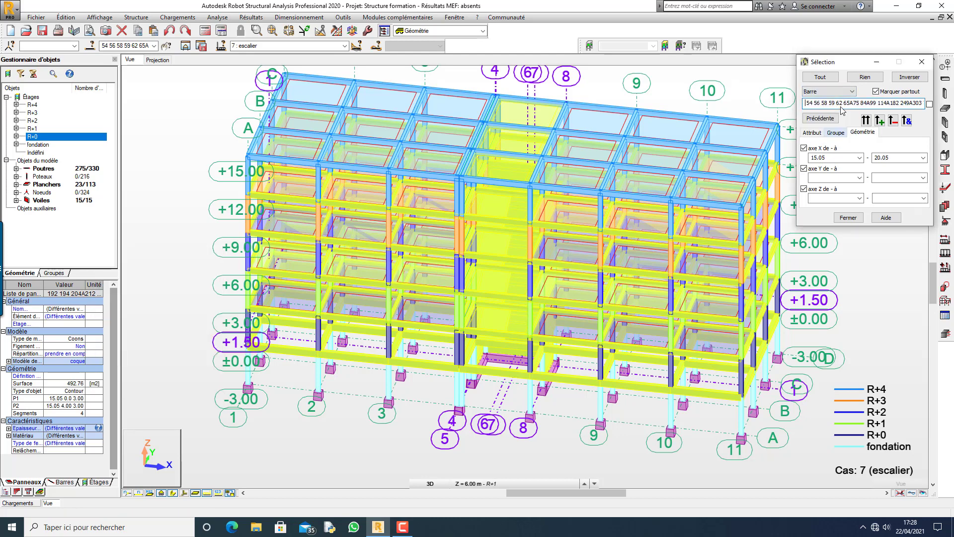
{"action": "left_click", "coordinate": [818, 133]}
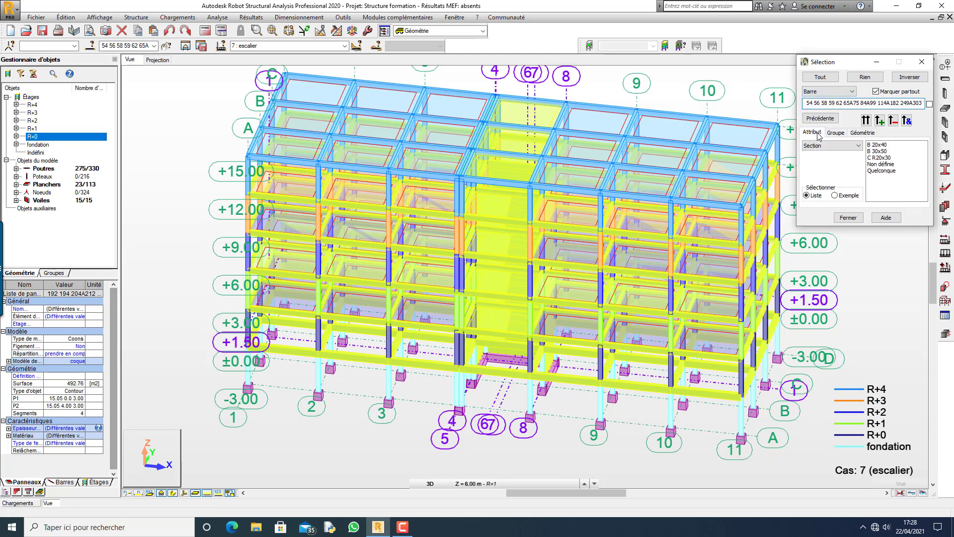
{"action": "left_click", "coordinate": [865, 78]}
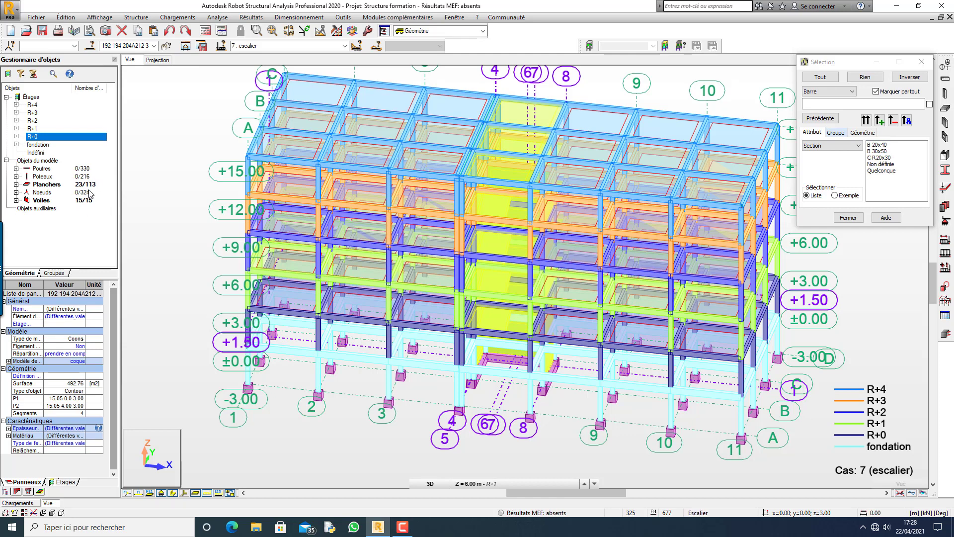
{"action": "left_click", "coordinate": [850, 93]}
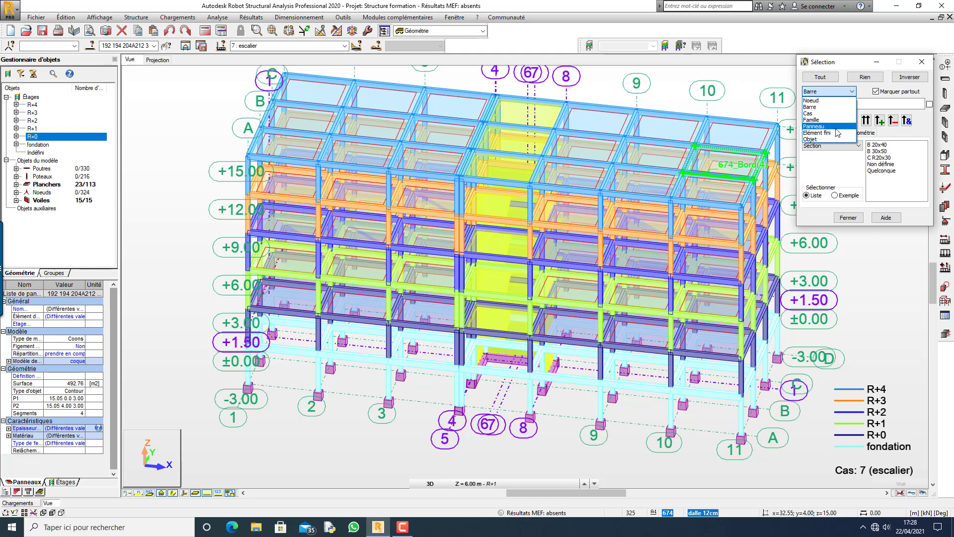
{"action": "left_click", "coordinate": [840, 185]}
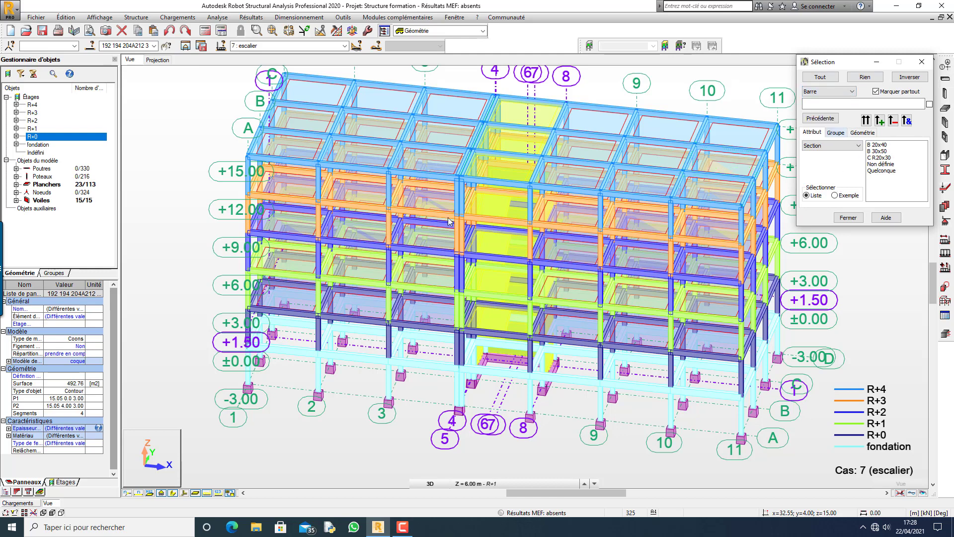
{"action": "right_click", "coordinate": [32, 202]}
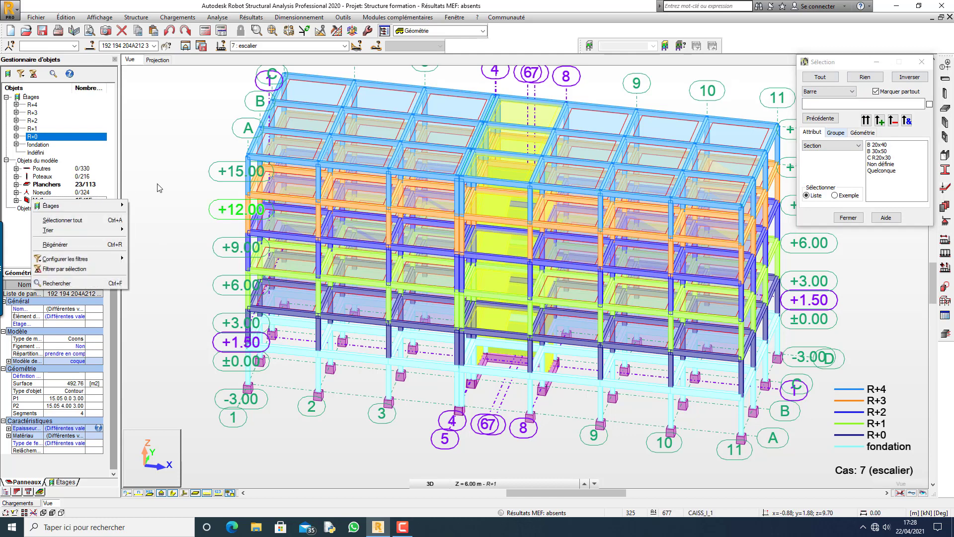
{"action": "left_click", "coordinate": [92, 220]}
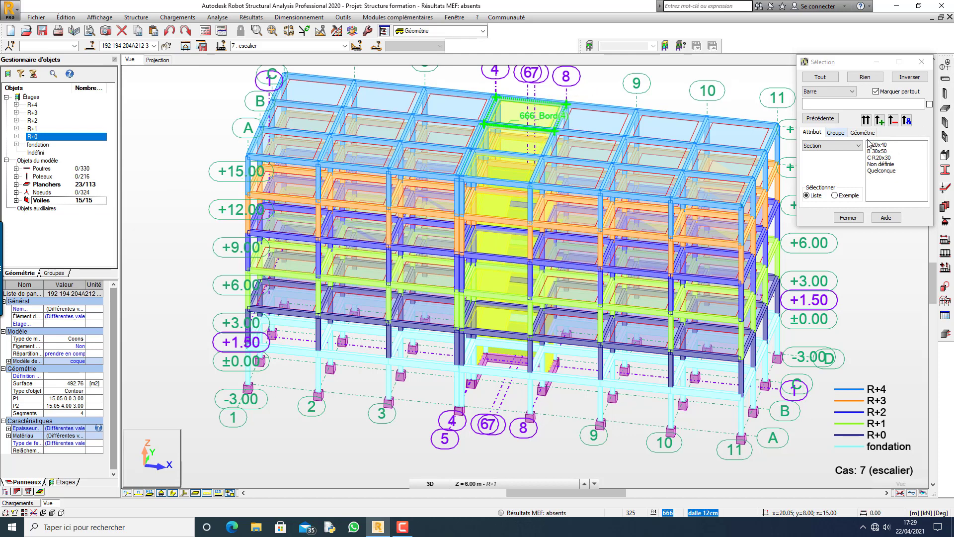
Switch the selection criteria to panels by geometry and clear both limits of the X-axis range.
{"action": "left_click", "coordinate": [852, 91]}
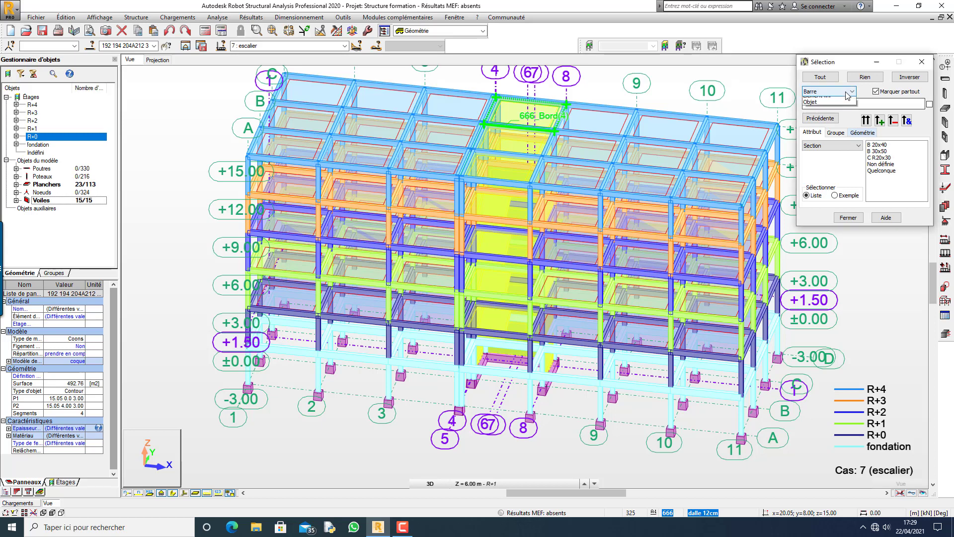
{"action": "left_click", "coordinate": [850, 117]}
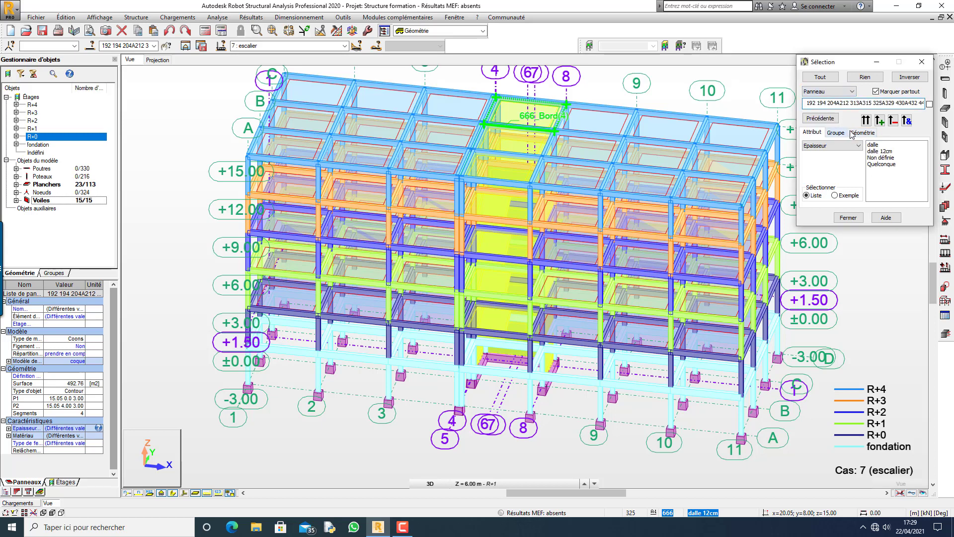
{"action": "left_click", "coordinate": [857, 134]}
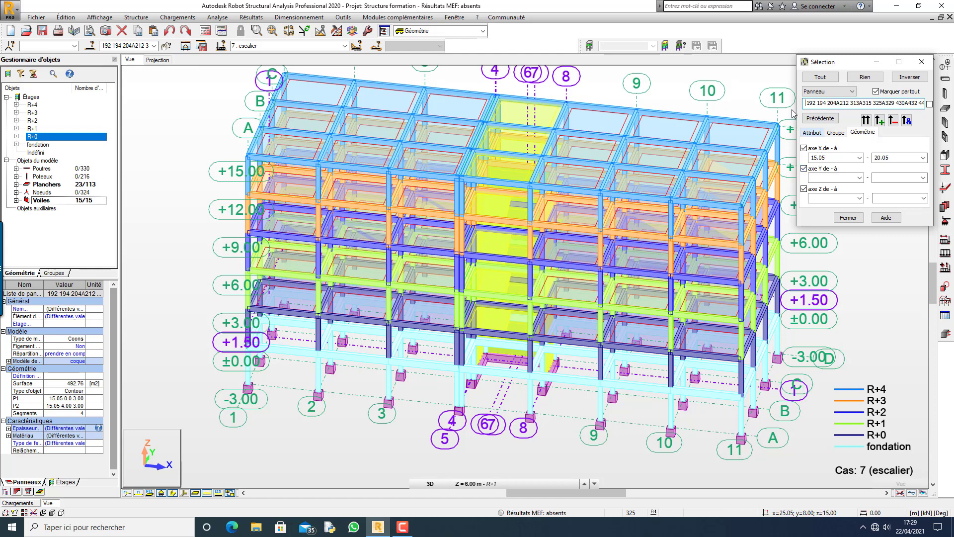
{"action": "left_click", "coordinate": [859, 198]}
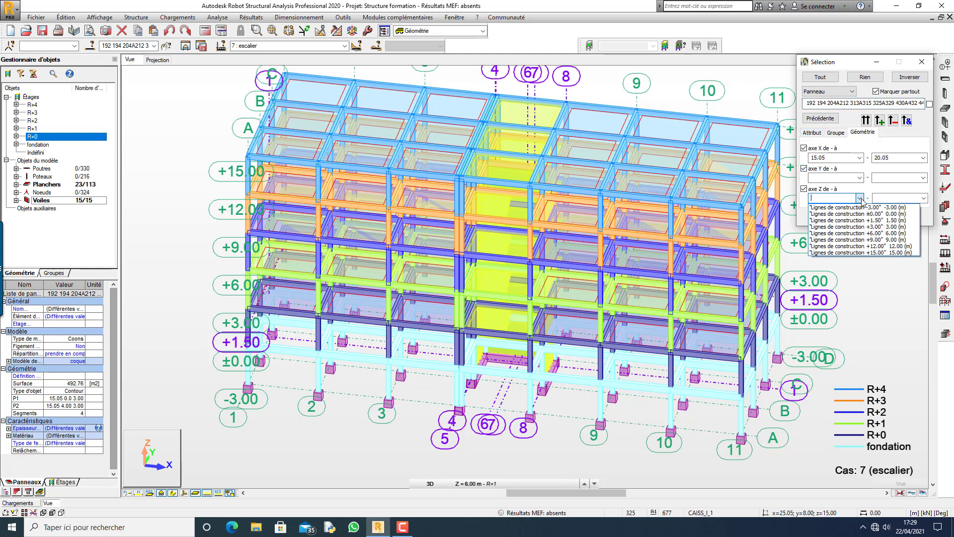
{"action": "left_click", "coordinate": [861, 156]}
{"action": "left_click", "coordinate": [859, 158]}
{"action": "left_click", "coordinate": [842, 159]}
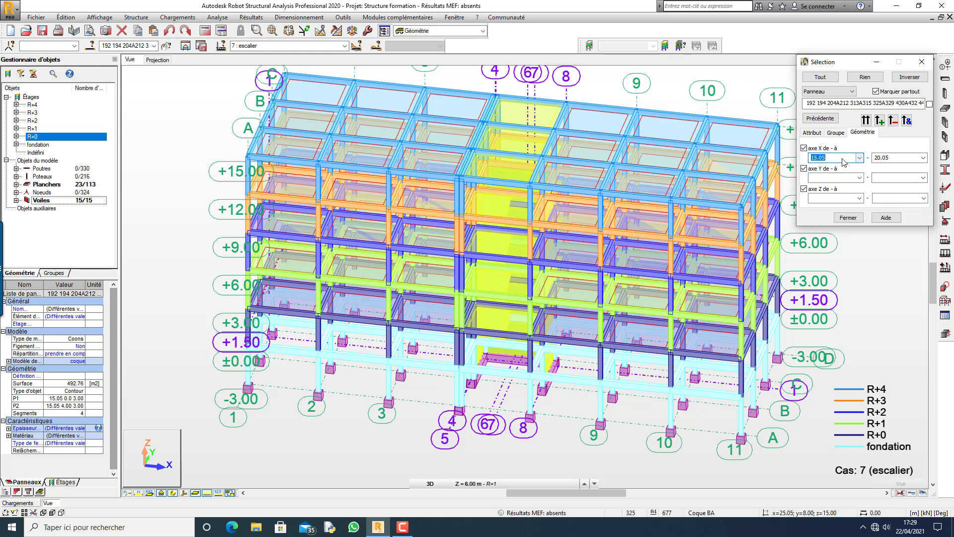
{"action": "key", "text": "BackSpace"}
{"action": "left_click", "coordinate": [893, 158]}
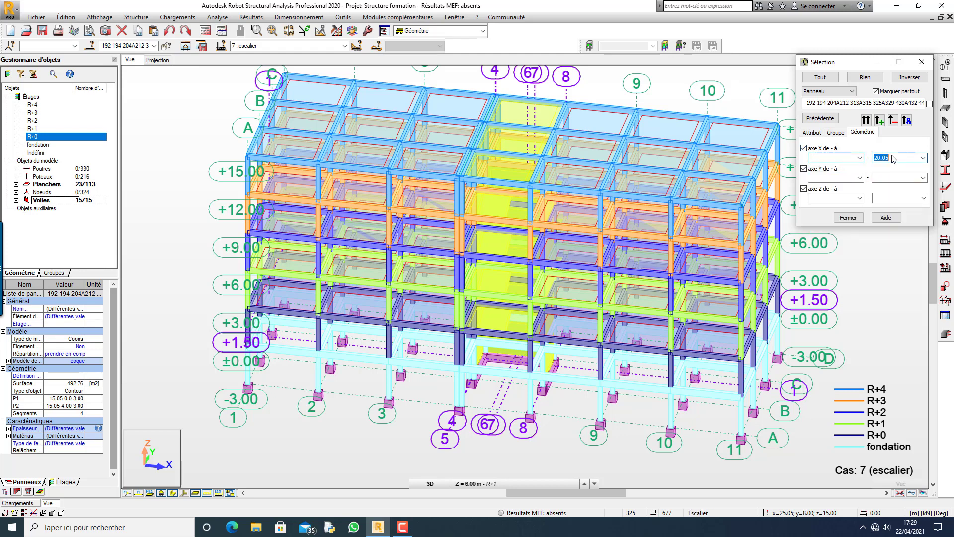
{"action": "key", "text": "BackSpace"}
Remove the panels from Z = 15.00 to Z = 15.00 from the selection, and close the selection criteria.
{"action": "left_click", "coordinate": [859, 198]}
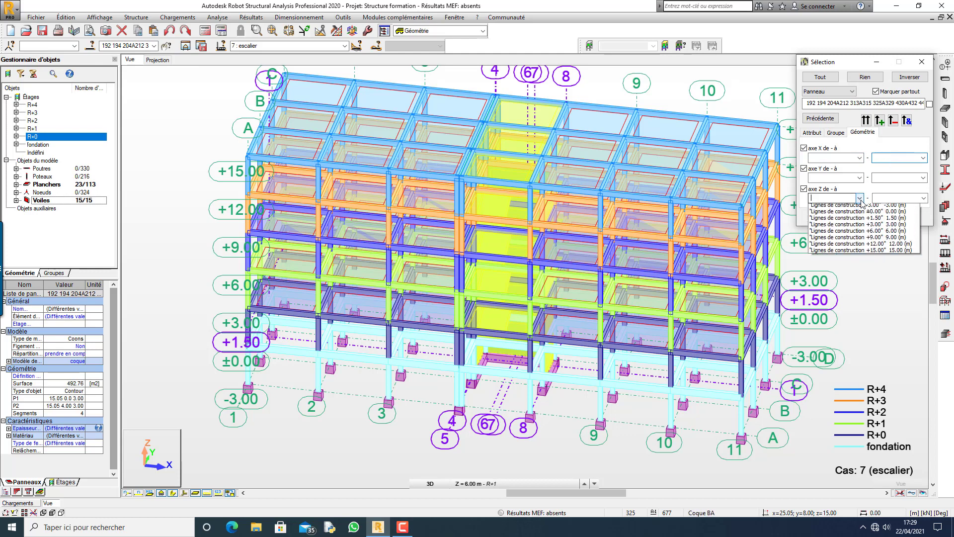
{"action": "left_click", "coordinate": [878, 253]}
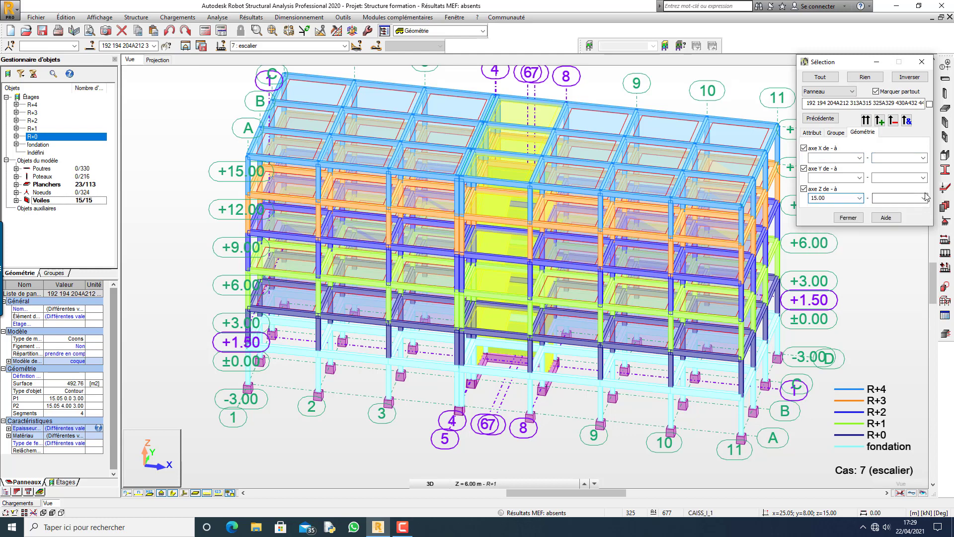
{"action": "left_click", "coordinate": [923, 198]}
{"action": "left_click", "coordinate": [919, 253]}
{"action": "left_click", "coordinate": [892, 120]}
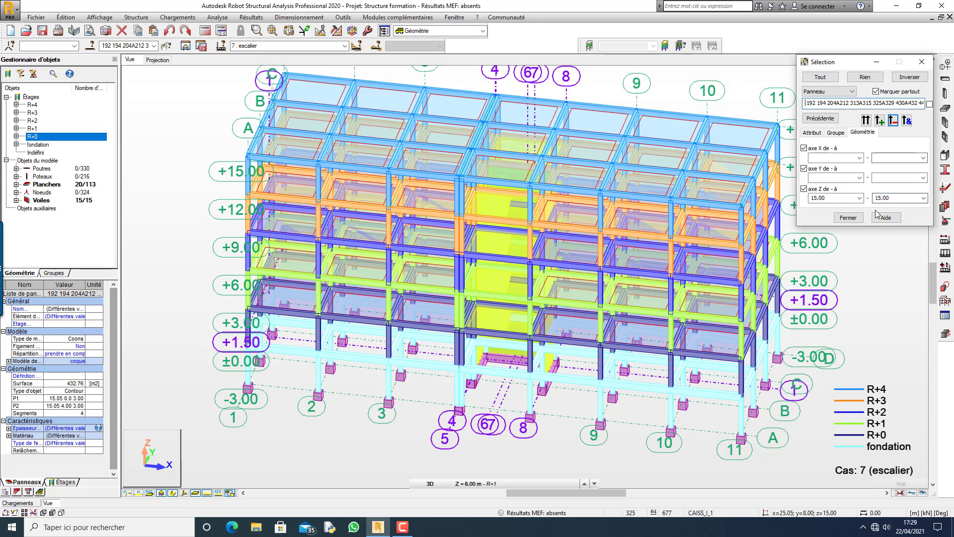
{"action": "left_click", "coordinate": [848, 217]}
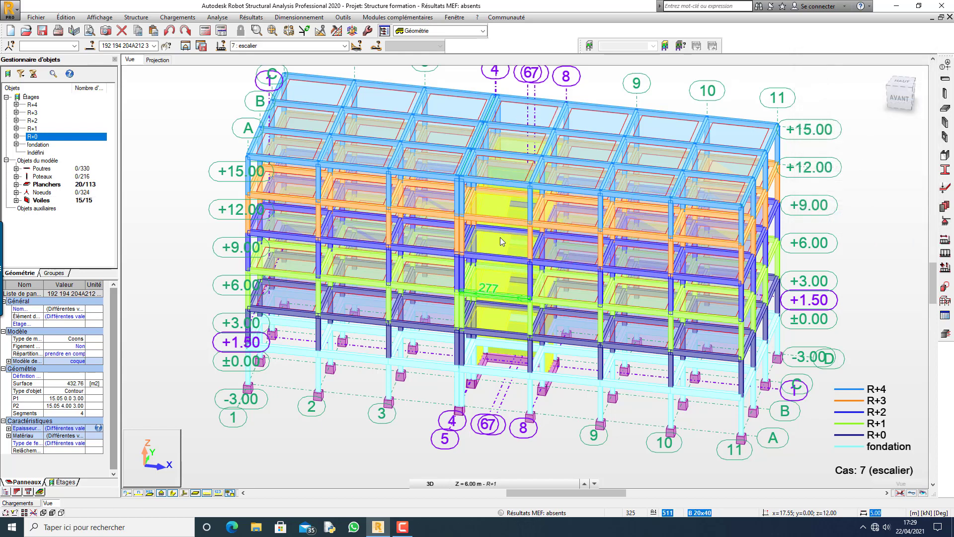
Apply a uniform surface load of -2.5 kPa in global Z to the selected panels for the "escalier" case.
{"action": "scroll", "coordinate": [497, 288], "scroll_direction": "up", "scroll_amount": 3}
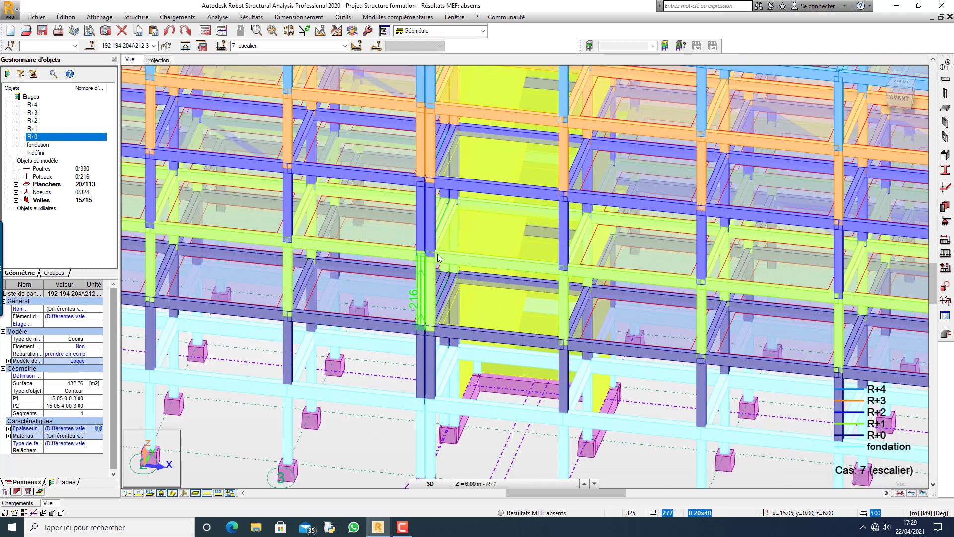
{"action": "scroll", "coordinate": [425, 308], "scroll_direction": "down", "scroll_amount": 2}
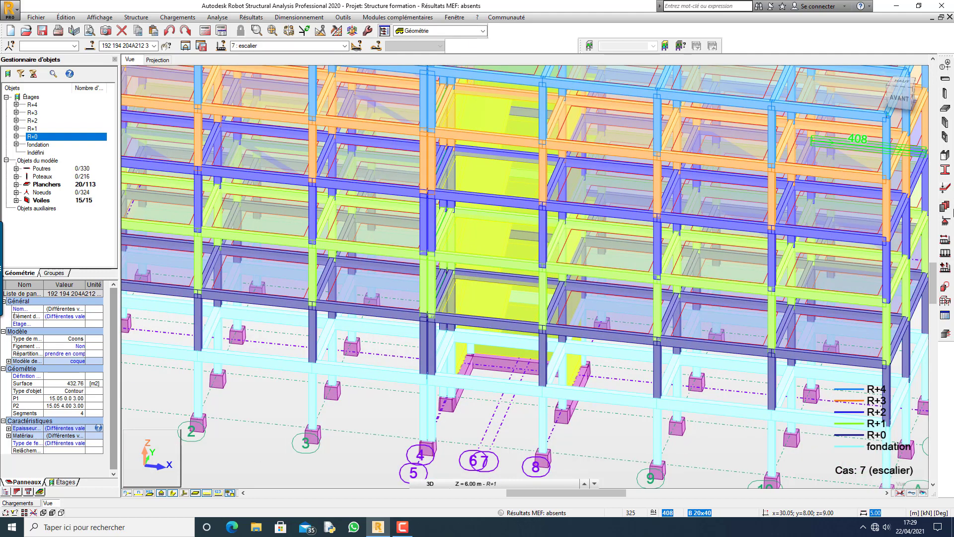
{"action": "left_click", "coordinate": [945, 255]}
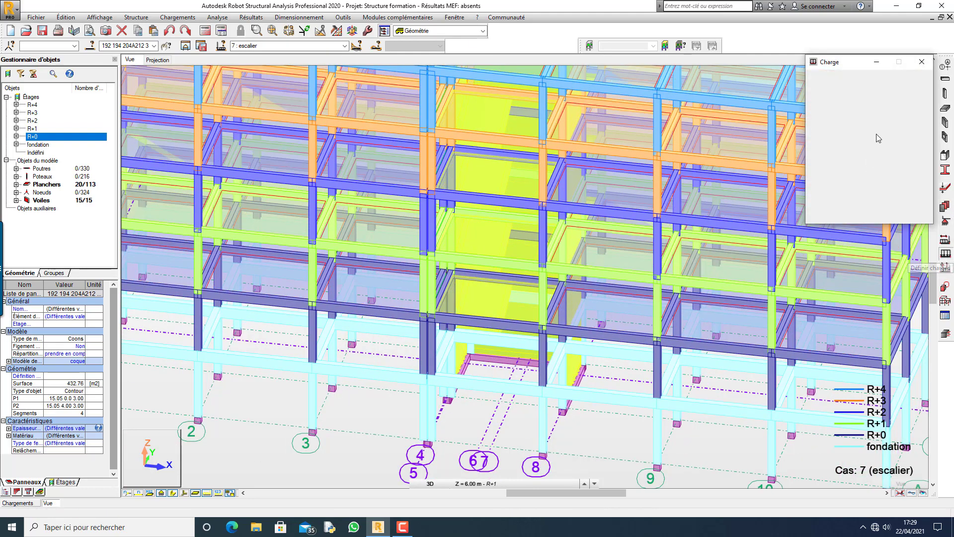
{"action": "left_click", "coordinate": [866, 100]}
{"action": "left_click", "coordinate": [834, 126]}
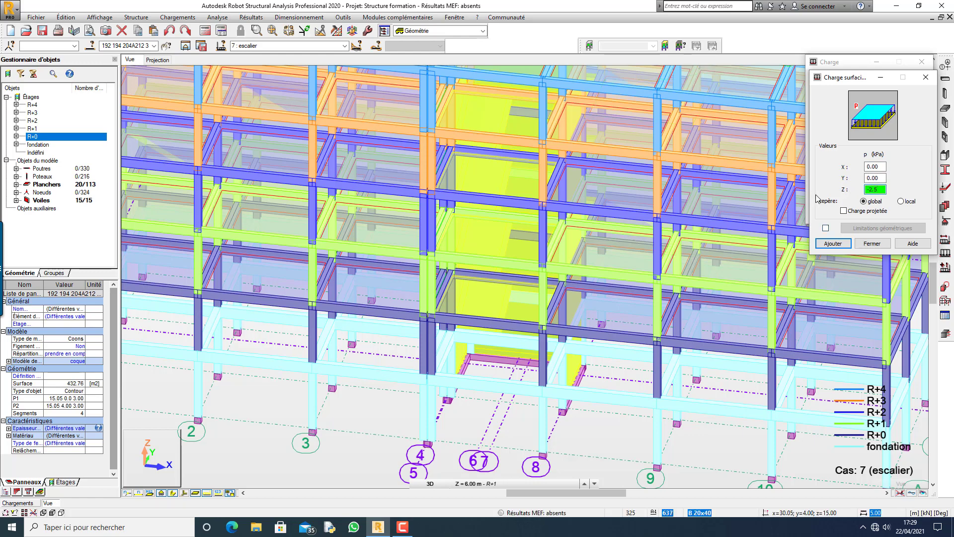
{"action": "left_click", "coordinate": [833, 244]}
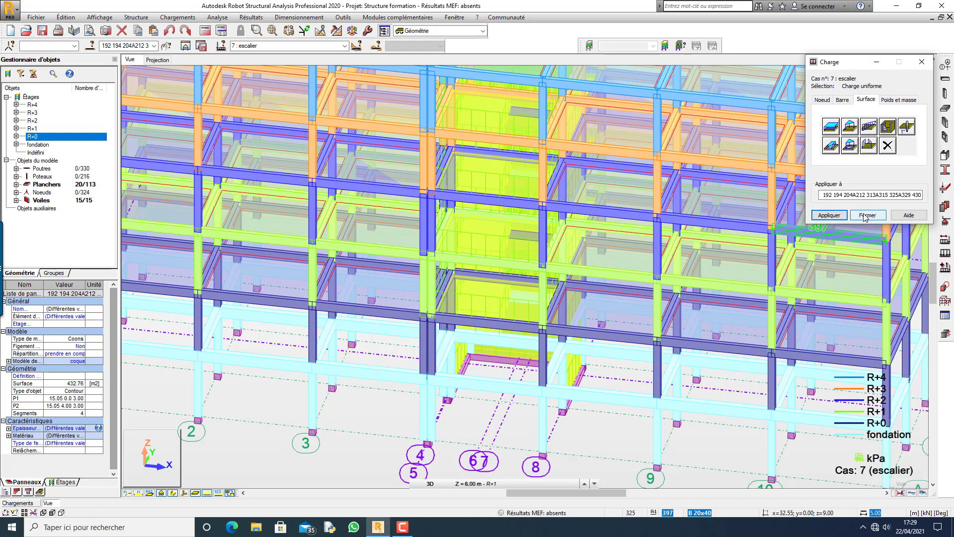
Inspect the loaded staircase panels in 3D, and undo the uniform surface load.
{"action": "right_click", "coordinate": [346, 381]}
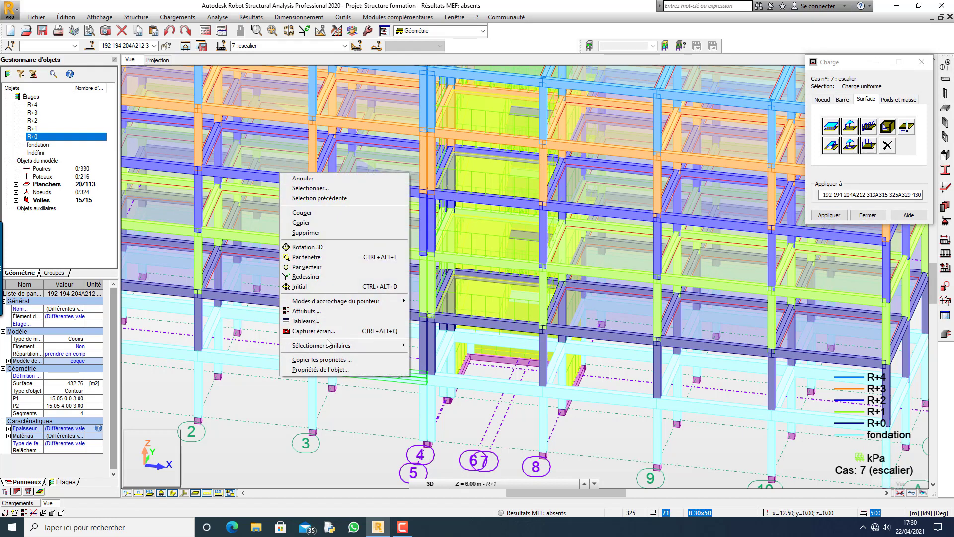
{"action": "left_click", "coordinate": [313, 252]}
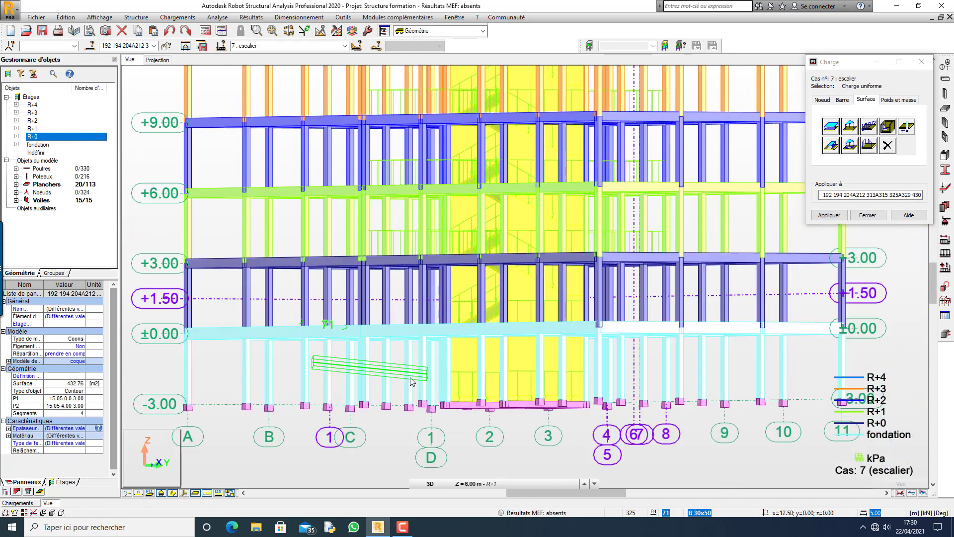
{"action": "mouse_move", "coordinate": [412, 381]}
{"action": "middle_mouse_down", "text": "shift"}
{"action": "mouse_move", "coordinate": [411, 389]}
{"action": "mouse_move", "coordinate": [411, 367]}
{"action": "middle_mouse_up", "text": "shift"}
{"action": "mouse_move", "coordinate": [407, 300]}
{"action": "middle_mouse_down", "text": "shift"}
{"action": "mouse_move", "coordinate": [419, 312]}
{"action": "mouse_move", "coordinate": [465, 317]}
{"action": "mouse_move", "coordinate": [493, 318]}
{"action": "mouse_move", "coordinate": [511, 305]}
{"action": "mouse_move", "coordinate": [405, 317]}
{"action": "middle_mouse_up", "text": "shift"}
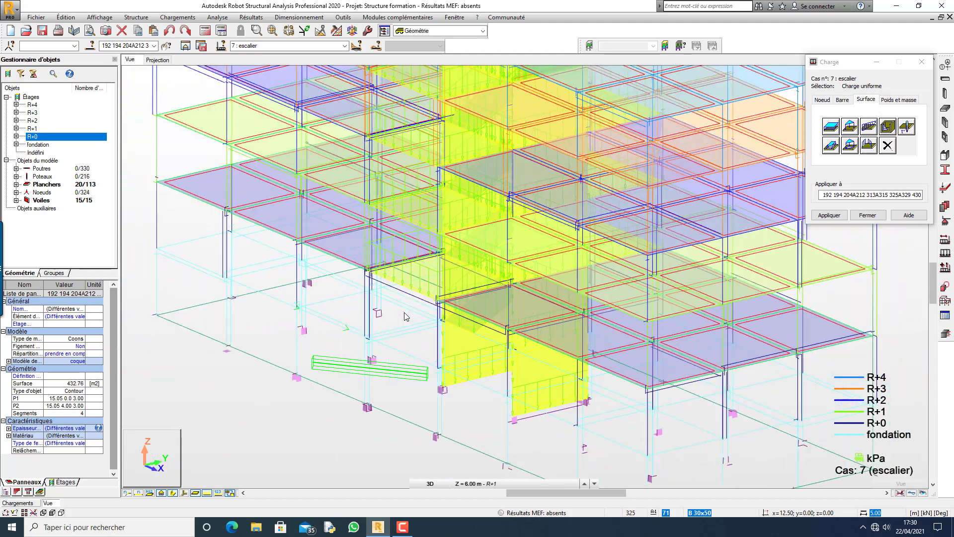
{"action": "left_click", "coordinate": [171, 32]}
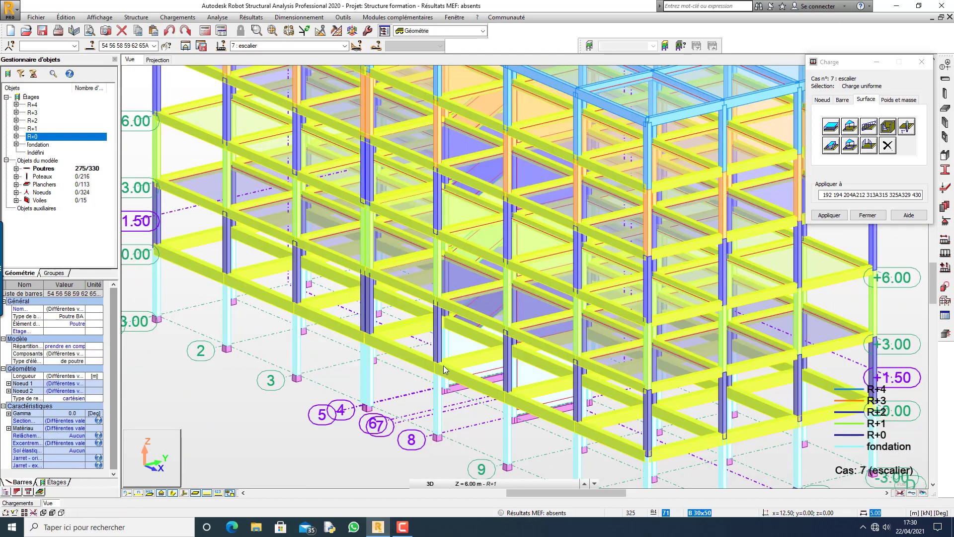
{"action": "scroll", "coordinate": [400, 351], "scroll_direction": "down", "scroll_amount": 3}
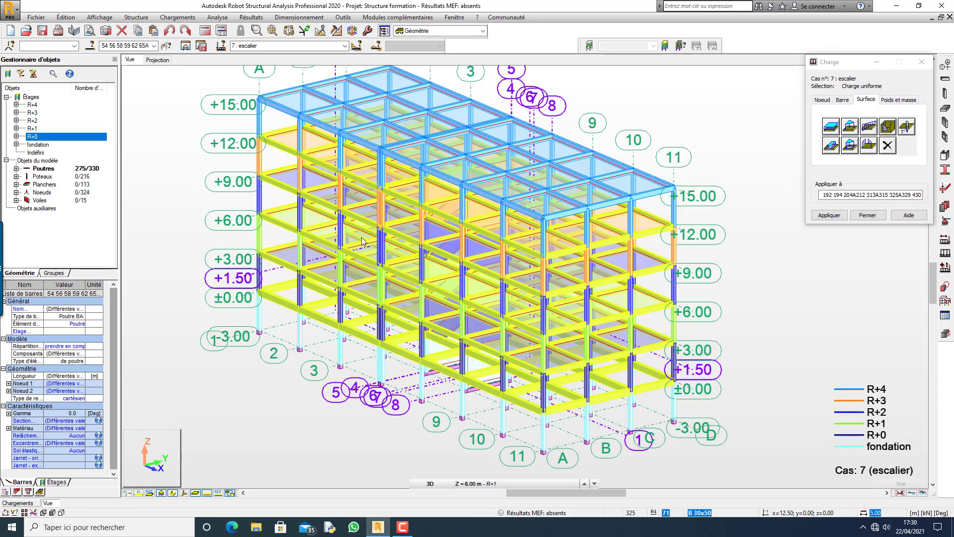
{"action": "mouse_move", "coordinate": [179, 203]}
{"action": "middle_mouse_down", "text": "shift"}
{"action": "mouse_move", "coordinate": [258, 192]}
{"action": "mouse_move", "coordinate": [198, 218]}
{"action": "middle_mouse_up", "text": "shift"}
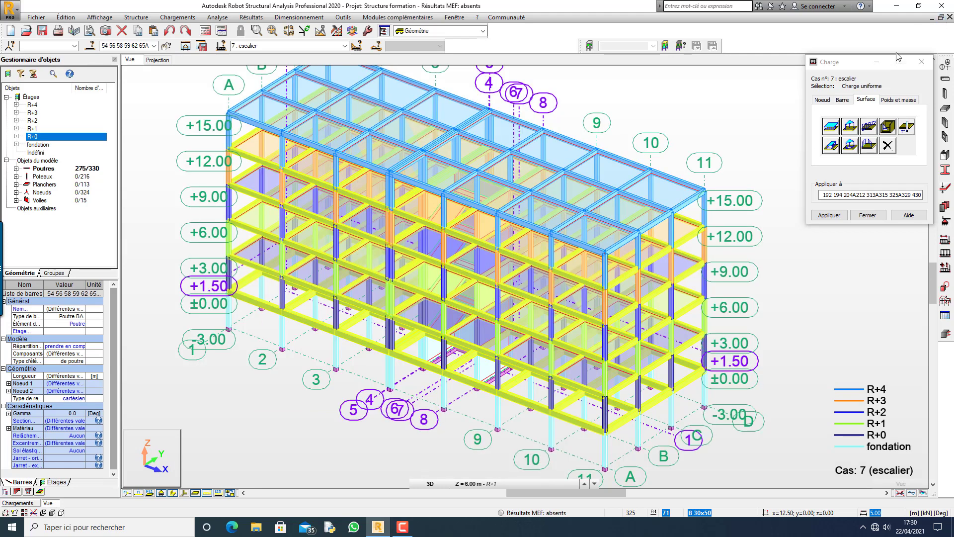
Close the load definition and deselect everything, with the whole building in view.
{"action": "left_click", "coordinate": [921, 62]}
{"action": "left_click", "coordinate": [772, 116]}
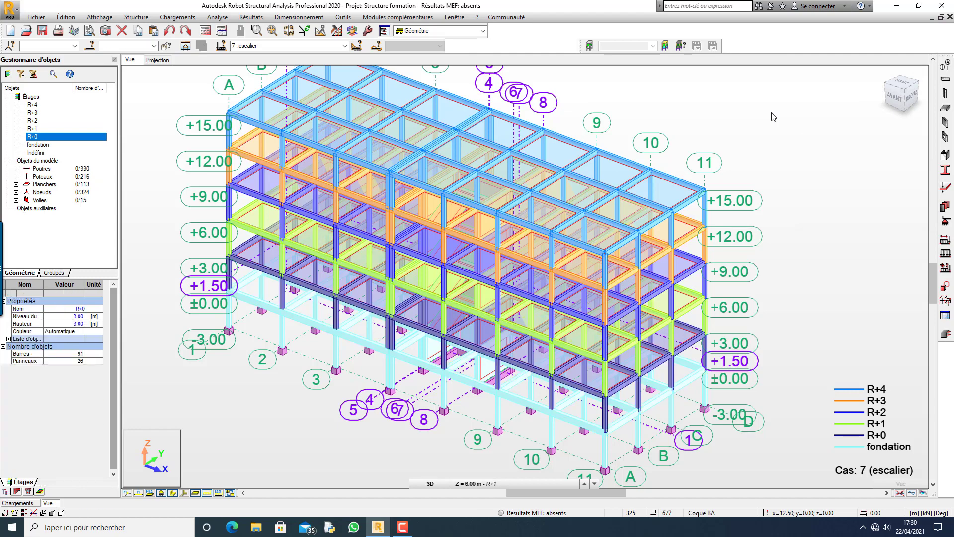
{"action": "scroll", "coordinate": [557, 308], "scroll_direction": "down", "scroll_amount": 2}
{"action": "scroll", "coordinate": [556, 308], "scroll_direction": "up", "scroll_amount": 1}
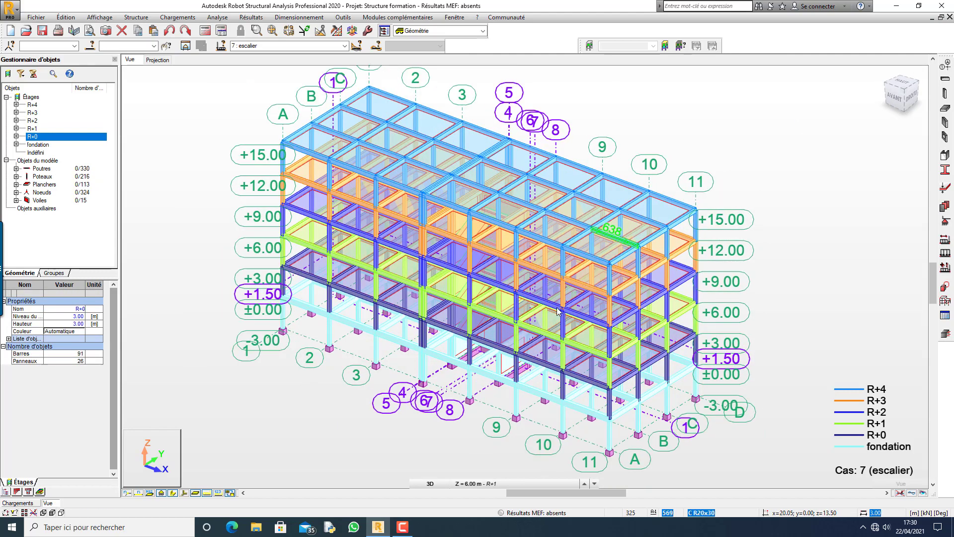
Select all panels with the "dalle 12cm" thickness through the selection criteria.
{"action": "left_click", "coordinate": [87, 46]}
{"action": "left_click", "coordinate": [829, 91]}
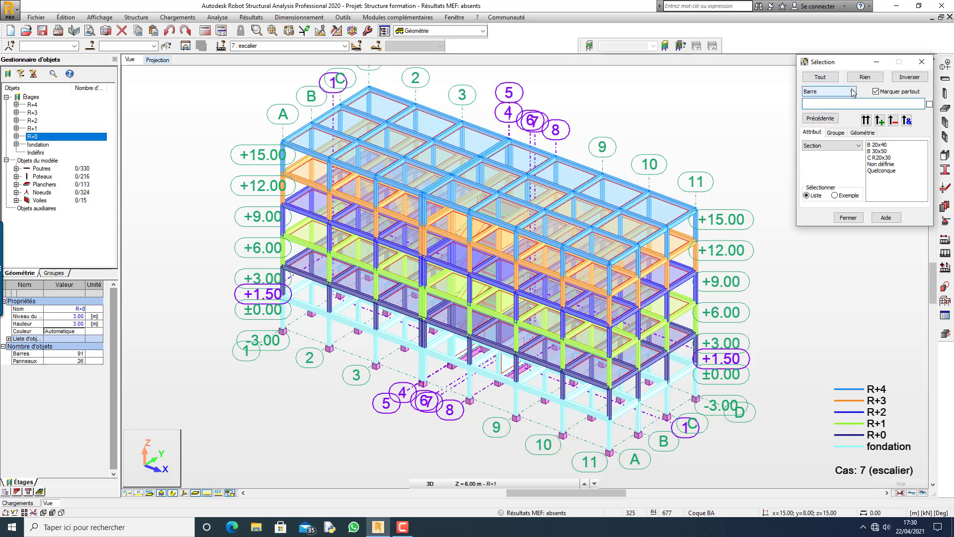
{"action": "left_click", "coordinate": [836, 127]}
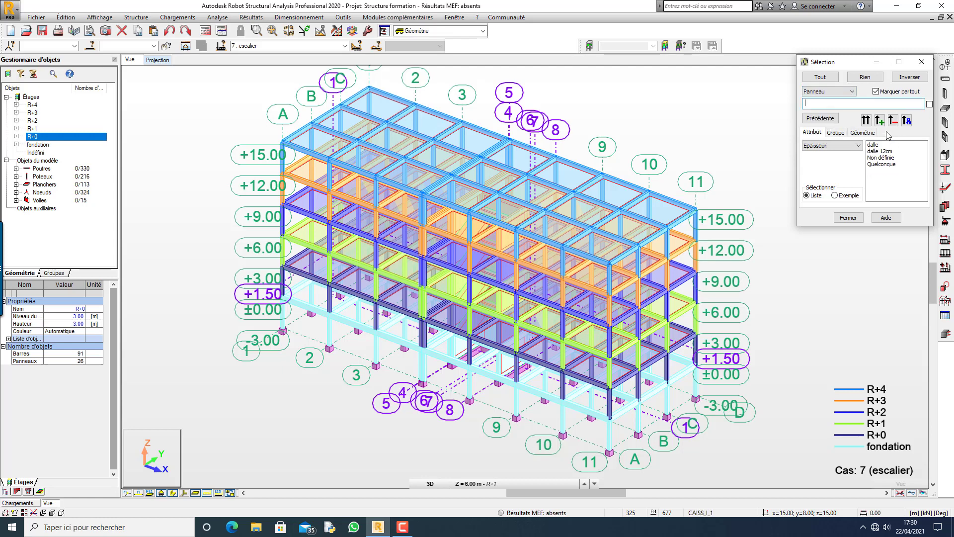
{"action": "left_click", "coordinate": [880, 151]}
{"action": "left_click", "coordinate": [867, 121]}
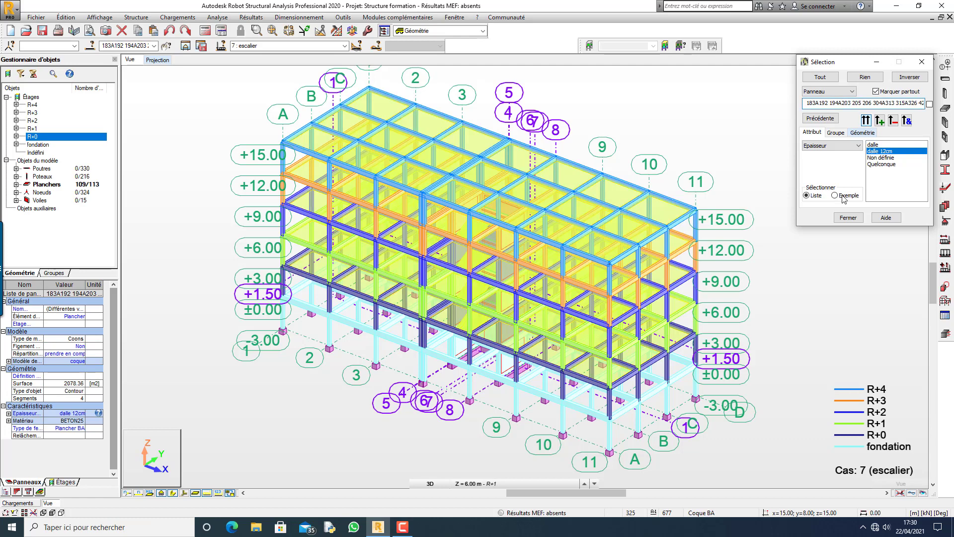
Set the panel selection's geometric range along the X axis from 15.05 to 20.05.
{"action": "left_click", "coordinate": [868, 133]}
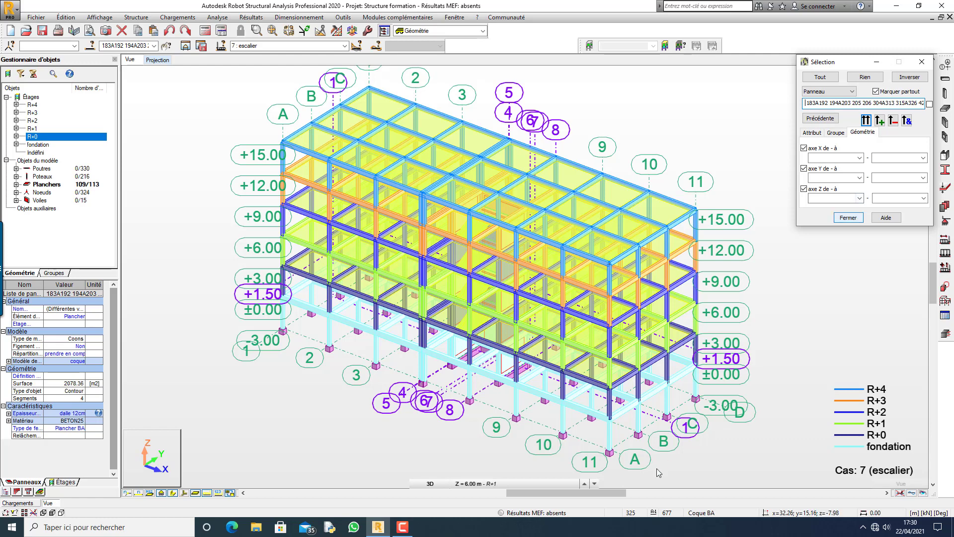
{"action": "left_click", "coordinate": [859, 157]}
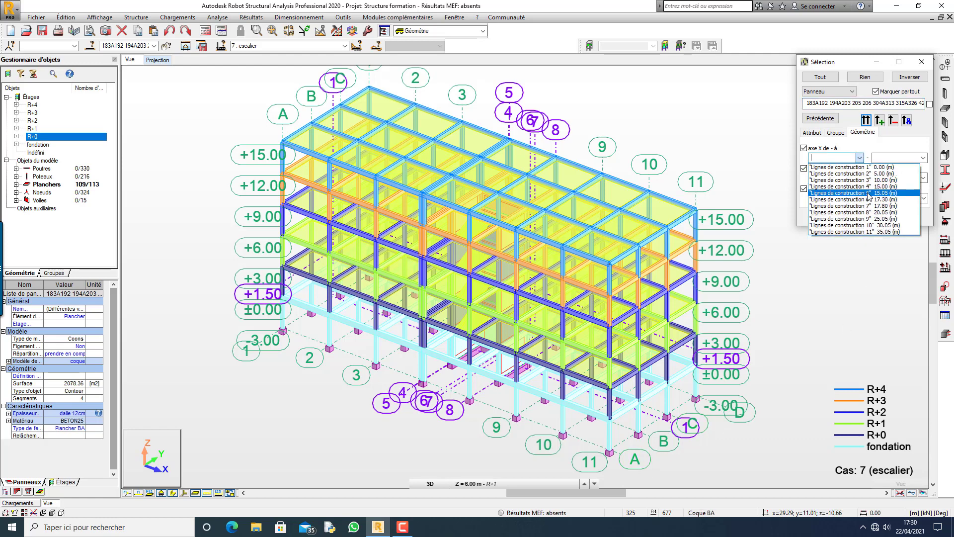
{"action": "left_click", "coordinate": [868, 193]}
{"action": "left_click", "coordinate": [922, 157]}
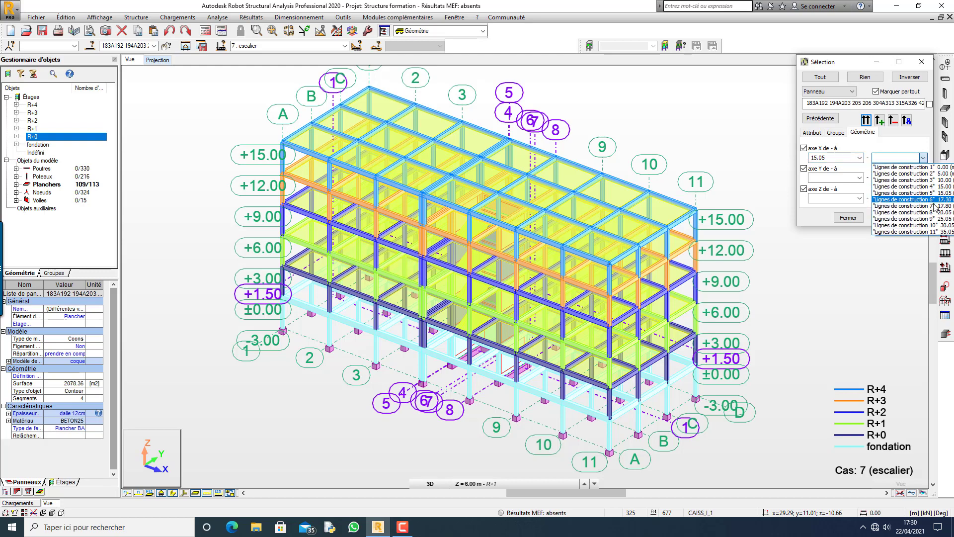
{"action": "left_click", "coordinate": [933, 212]}
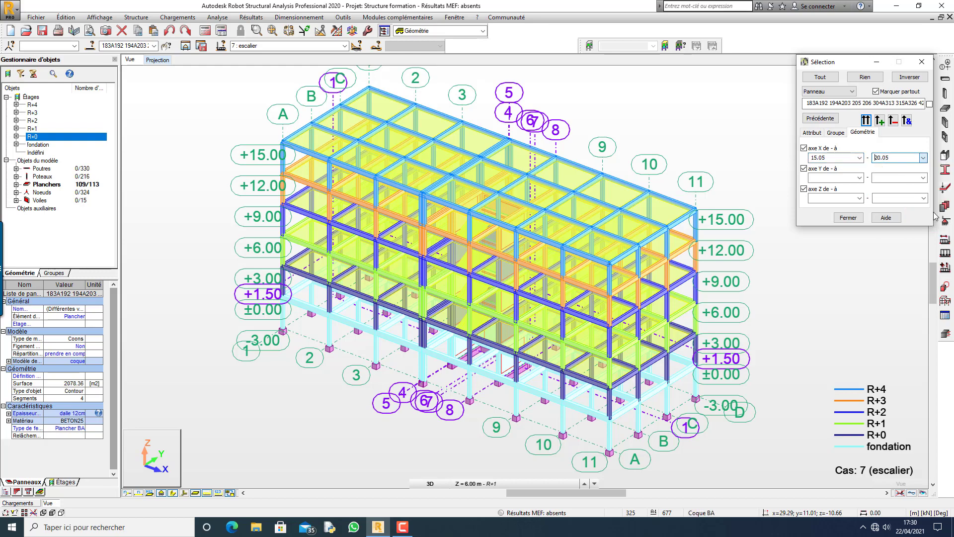
{"action": "scroll", "coordinate": [735, 418], "scroll_direction": "up", "scroll_amount": 3}
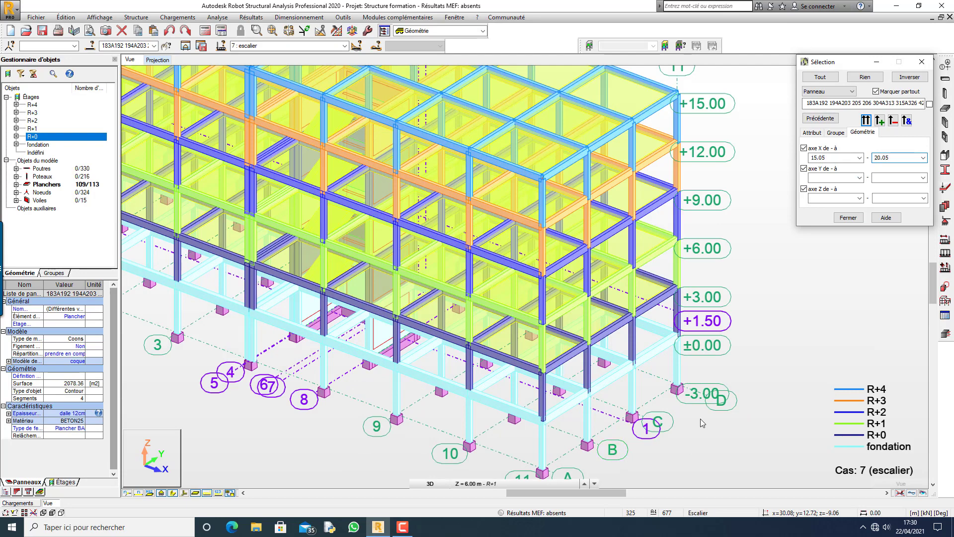
{"action": "scroll", "coordinate": [702, 423], "scroll_direction": "down", "scroll_amount": 3}
Set the Y range from 4.00 to 8.00 and remove the panels within the X and Y ranges from the selection.
{"action": "left_click", "coordinate": [859, 178]}
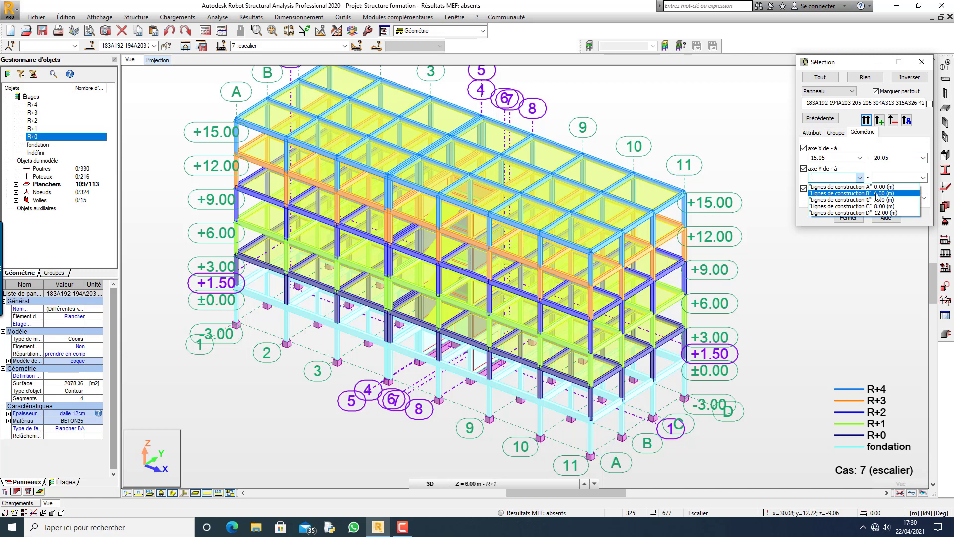
{"action": "left_click", "coordinate": [870, 193]}
{"action": "left_click", "coordinate": [927, 178]}
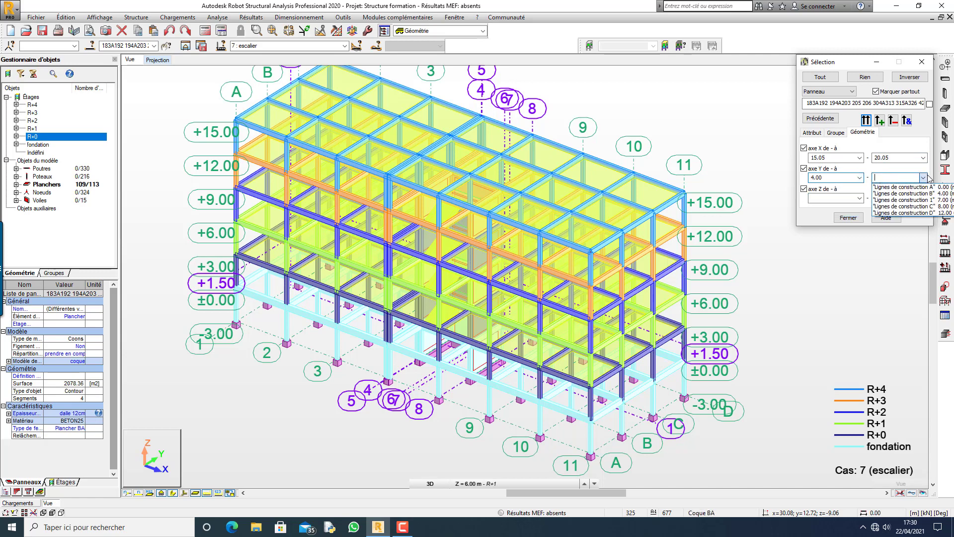
{"action": "left_click", "coordinate": [924, 210]}
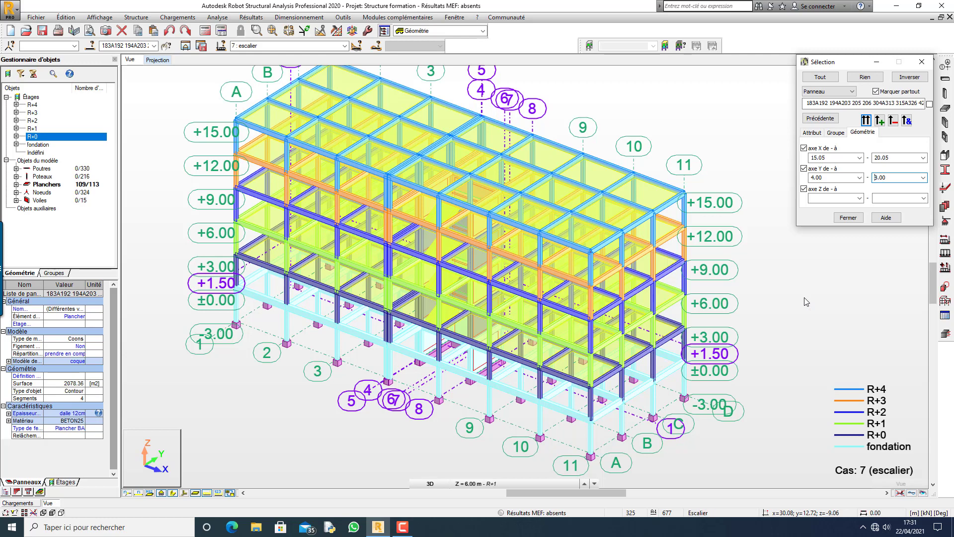
{"action": "left_click", "coordinate": [893, 120]}
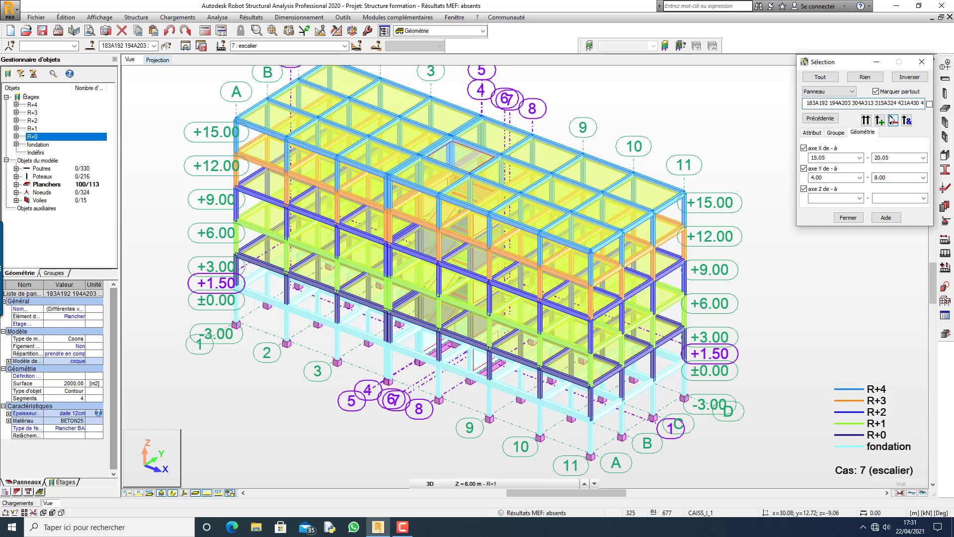
Invert the panel selection, take the roof slab above the staircase out of it, and close the selection criteria.
{"action": "left_click", "coordinate": [909, 77]}
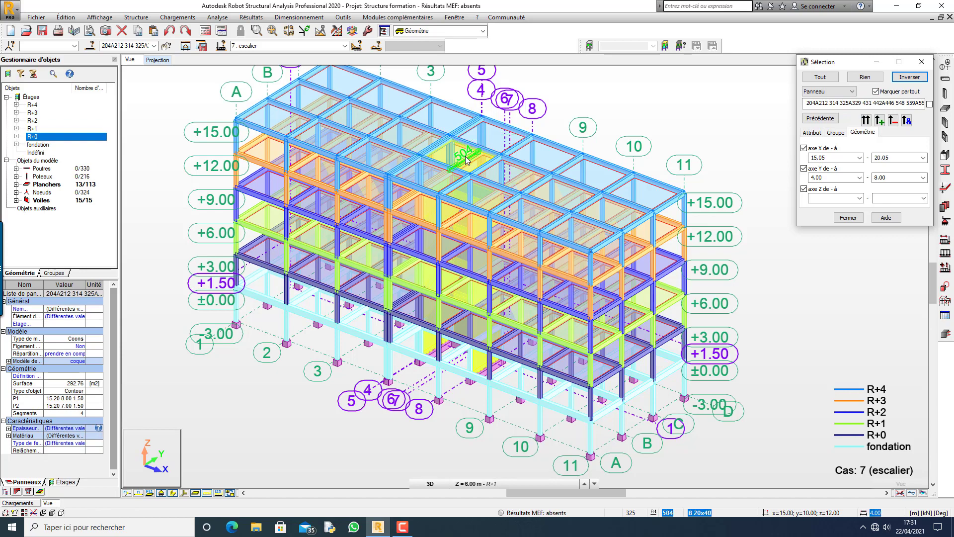
{"action": "scroll", "coordinate": [467, 155], "scroll_direction": "up", "scroll_amount": 4}
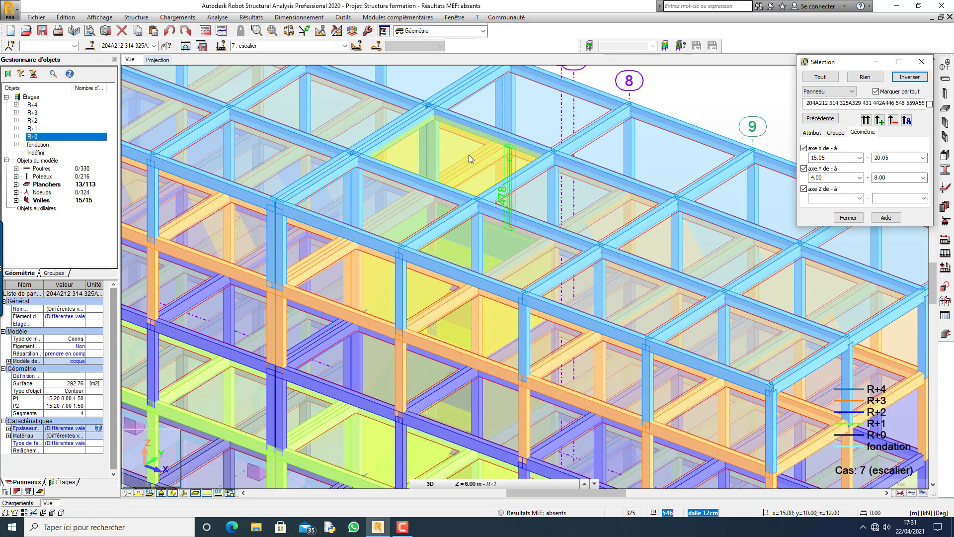
{"action": "left_click", "coordinate": [458, 141]}
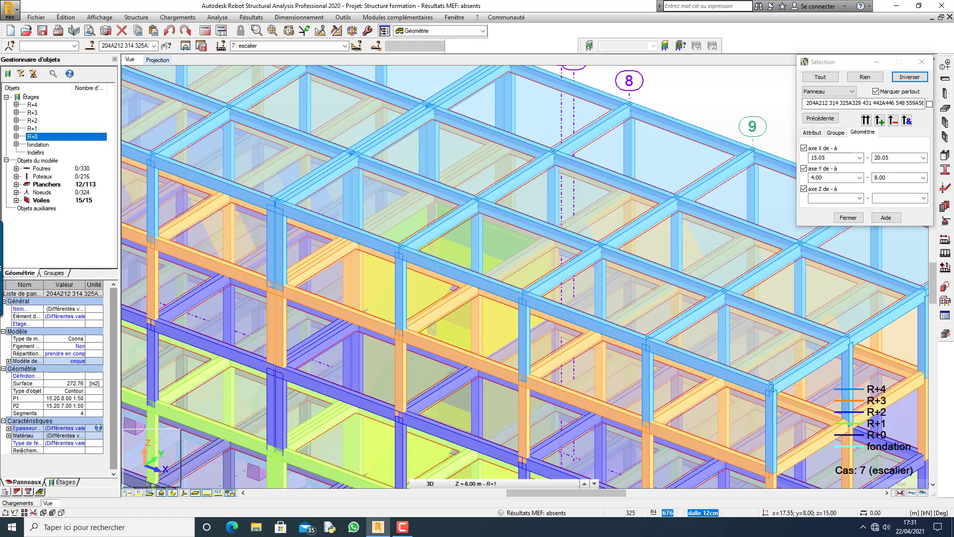
{"action": "scroll", "coordinate": [586, 242], "scroll_direction": "down", "scroll_amount": 4}
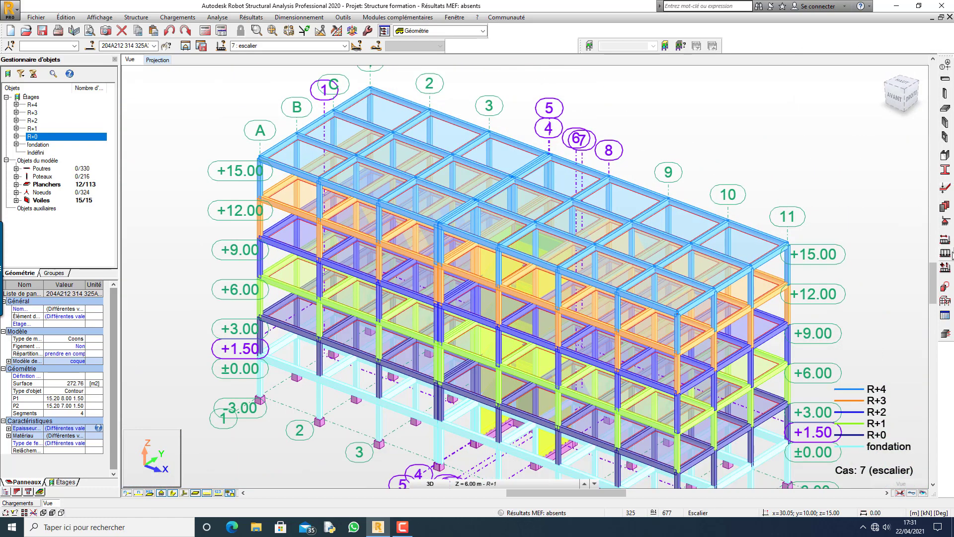
Apply a uniform surface load to the selected panels for the "escalier" case.
{"action": "left_click", "coordinate": [949, 254]}
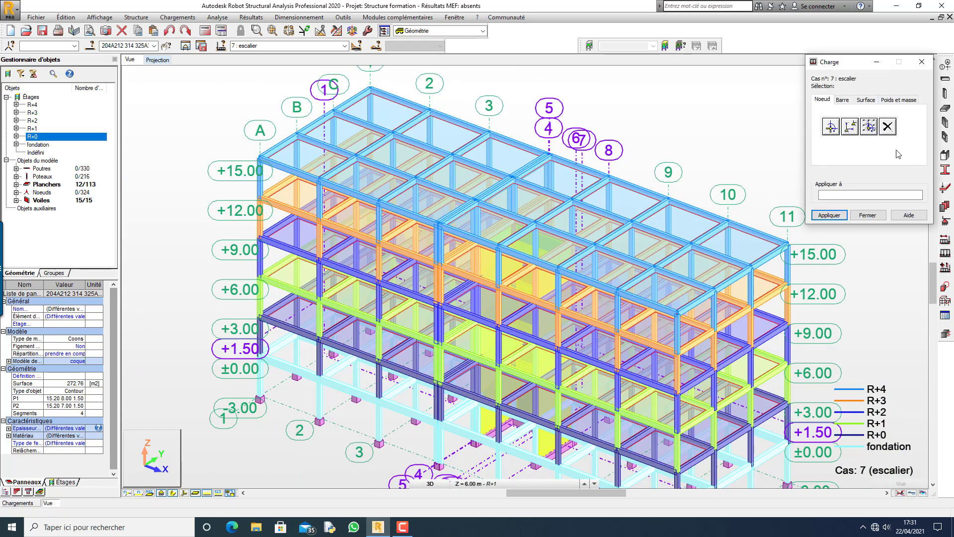
{"action": "left_click", "coordinate": [867, 102]}
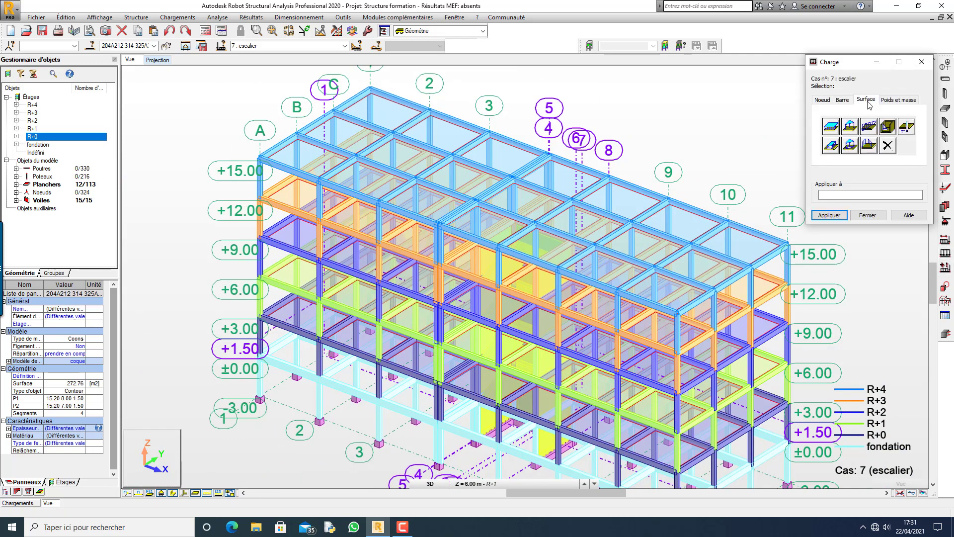
{"action": "left_click", "coordinate": [832, 128]}
{"action": "left_click", "coordinate": [833, 246]}
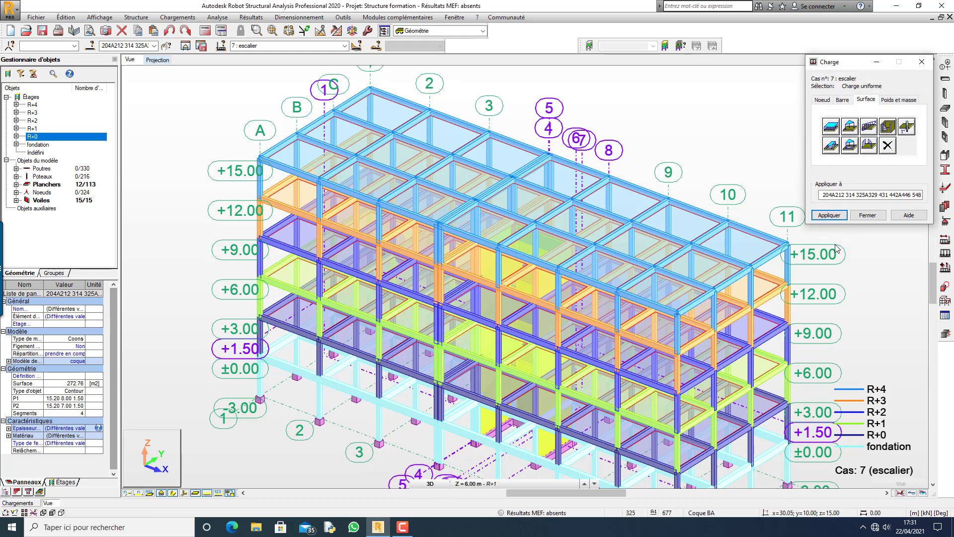
{"action": "left_click", "coordinate": [836, 220]}
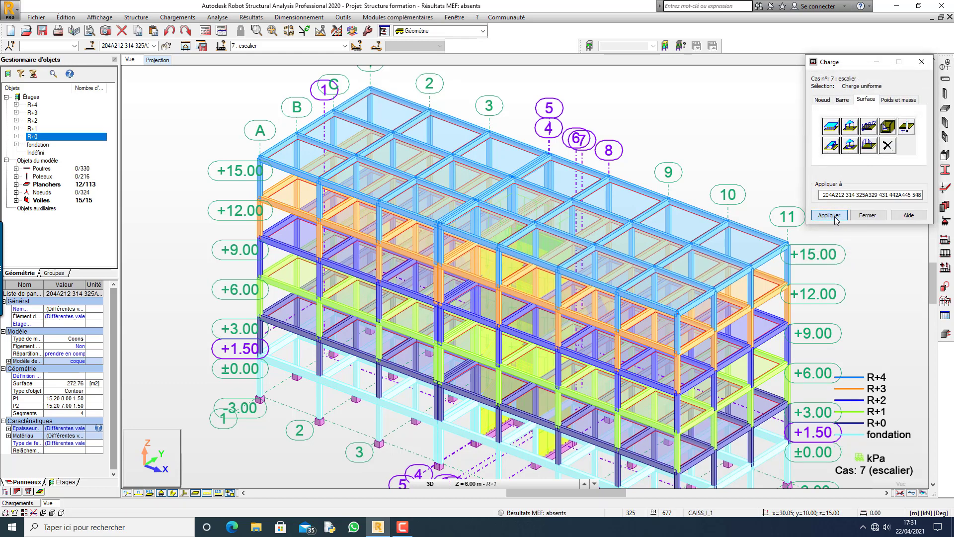
Inspect the loaded staircase panels up close in 3D, and close the load definition.
{"action": "right_click", "coordinate": [262, 448]}
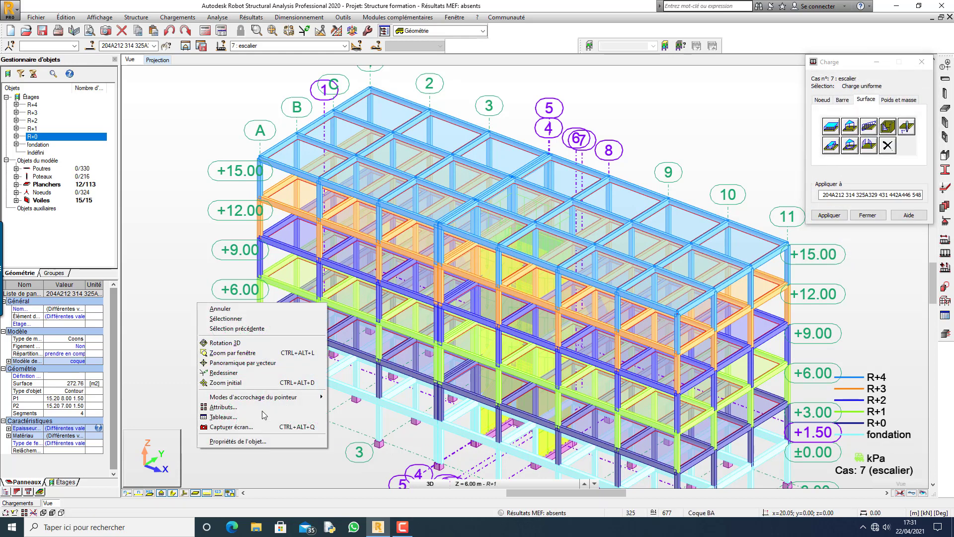
{"action": "left_click", "coordinate": [246, 346]}
{"action": "middle_click_drag", "start_coordinate": [434, 348], "coordinate": [544, 425], "text": "shift"}
{"action": "scroll", "coordinate": [545, 425], "scroll_direction": "up", "scroll_amount": 3}
{"action": "middle_click_drag", "start_coordinate": [529, 392], "coordinate": [533, 412], "text": "shift"}
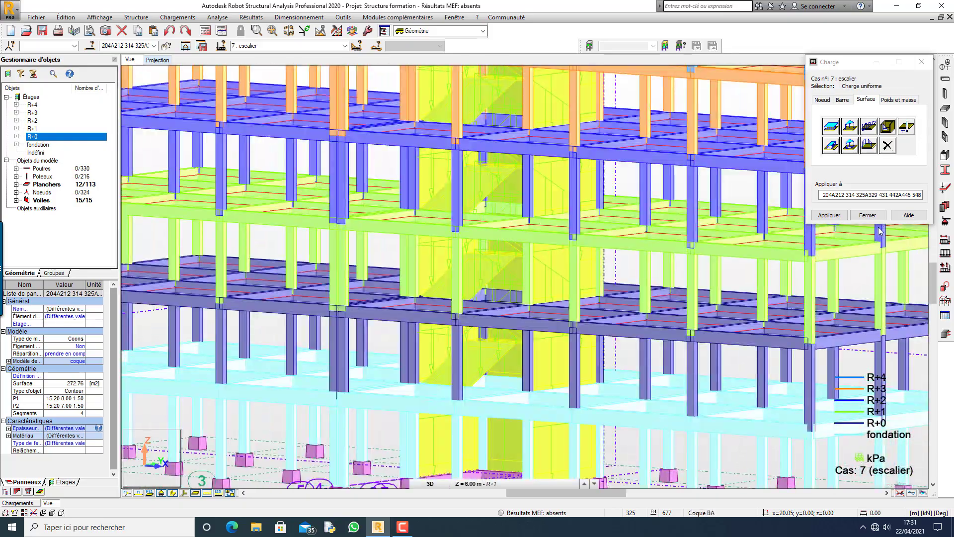
{"action": "left_click", "coordinate": [868, 214]}
Examine the whole building in 3D from the front corner with the loaded staircase panels selected.
{"action": "scroll", "coordinate": [736, 345], "scroll_direction": "down", "scroll_amount": 3}
{"action": "scroll", "coordinate": [737, 344], "scroll_direction": "down", "scroll_amount": 5}
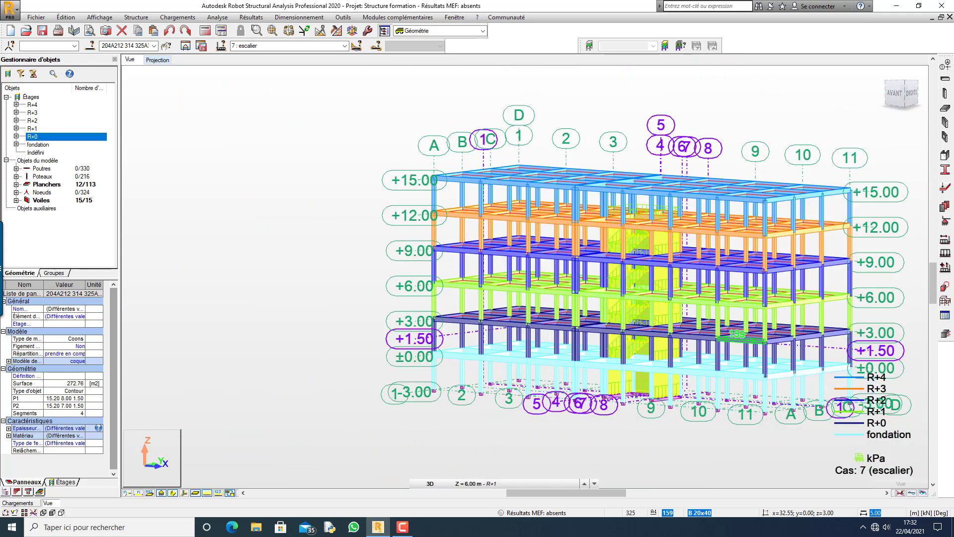
{"action": "right_click", "coordinate": [279, 241]}
{"action": "left_click", "coordinate": [276, 279]}
{"action": "mouse_move", "coordinate": [276, 273]}
{"action": "left_mouse_down"}
{"action": "mouse_move", "coordinate": [326, 276]}
{"action": "mouse_move", "coordinate": [290, 281]}
{"action": "left_mouse_up"}
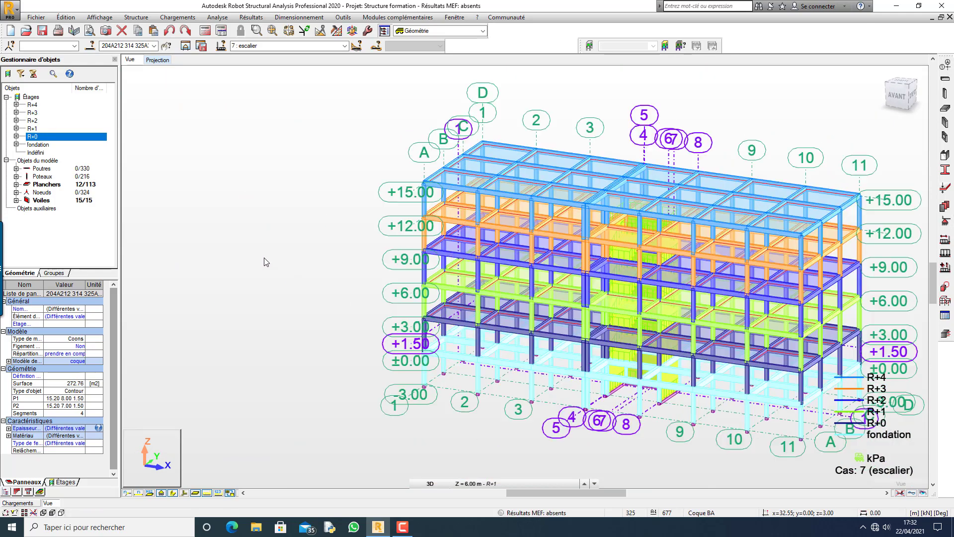
{"action": "scroll", "coordinate": [265, 257], "scroll_direction": "down", "scroll_amount": 3}
{"action": "scroll", "coordinate": [458, 325], "scroll_direction": "up", "scroll_amount": 2}
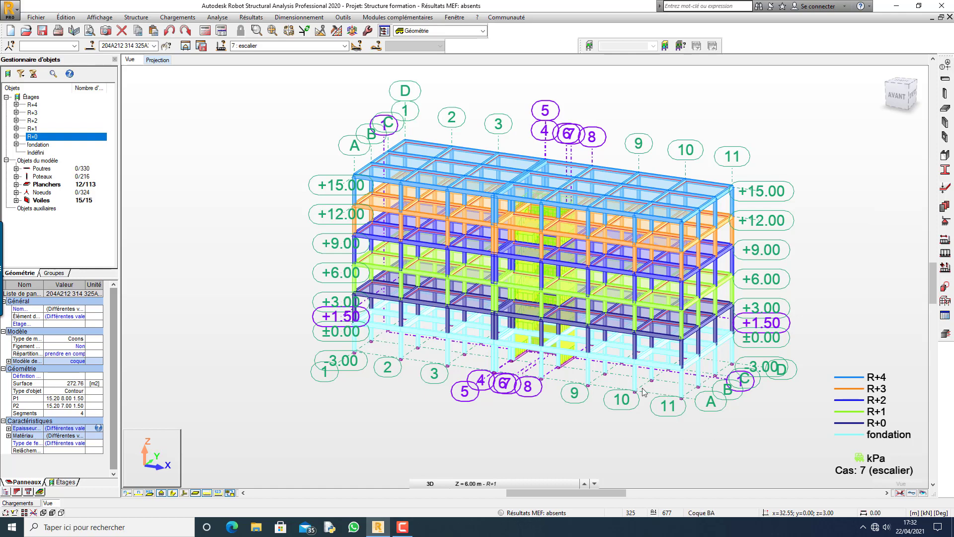
{"action": "scroll", "coordinate": [693, 342], "scroll_direction": "up", "scroll_amount": 2}
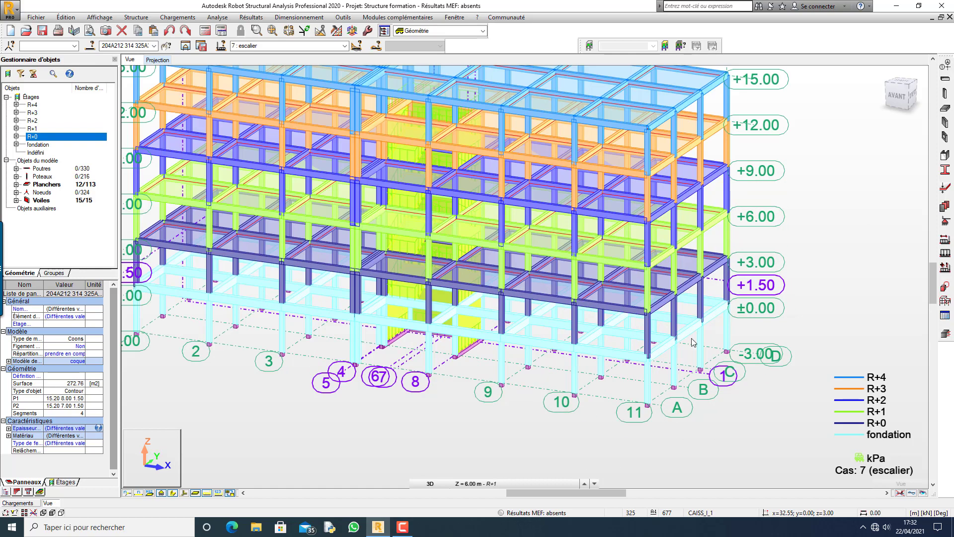
{"action": "scroll", "coordinate": [765, 389], "scroll_direction": "down", "scroll_amount": 2}
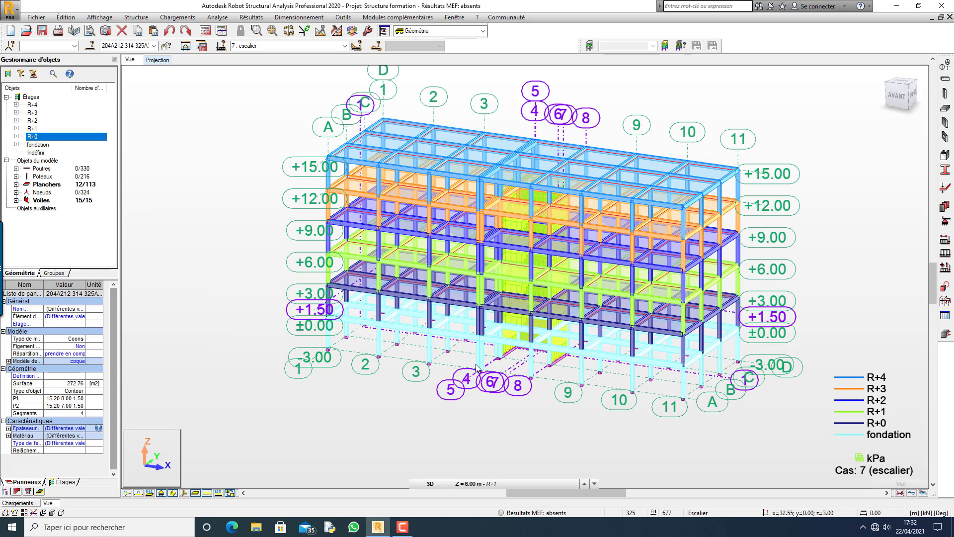